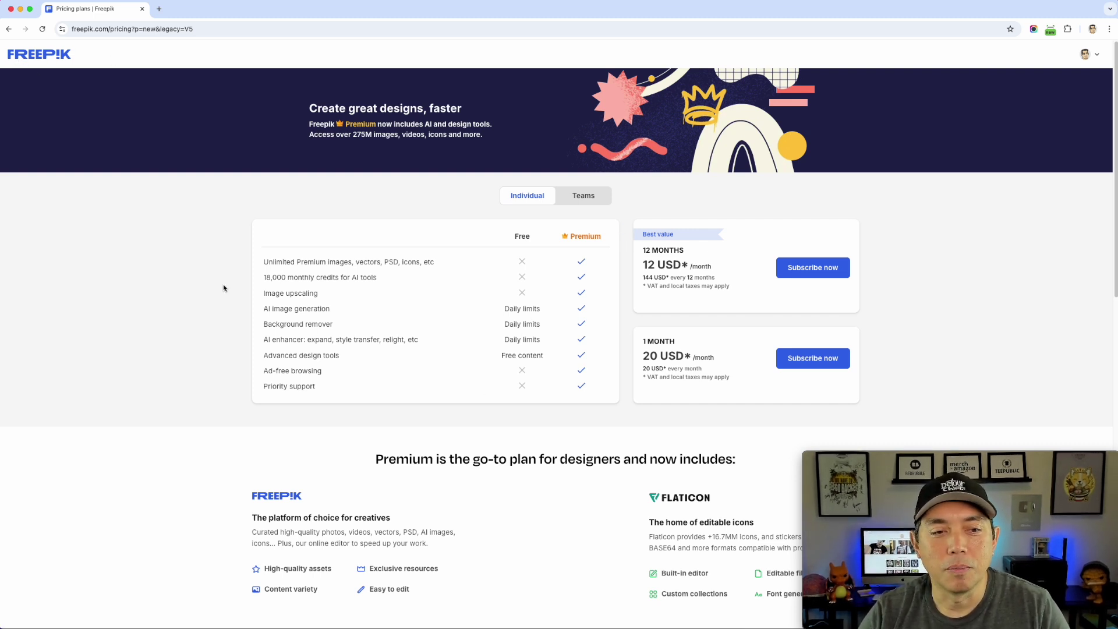
Go to the Freepik home page and look through the carousel of free creative tools.
left_click(38, 56)
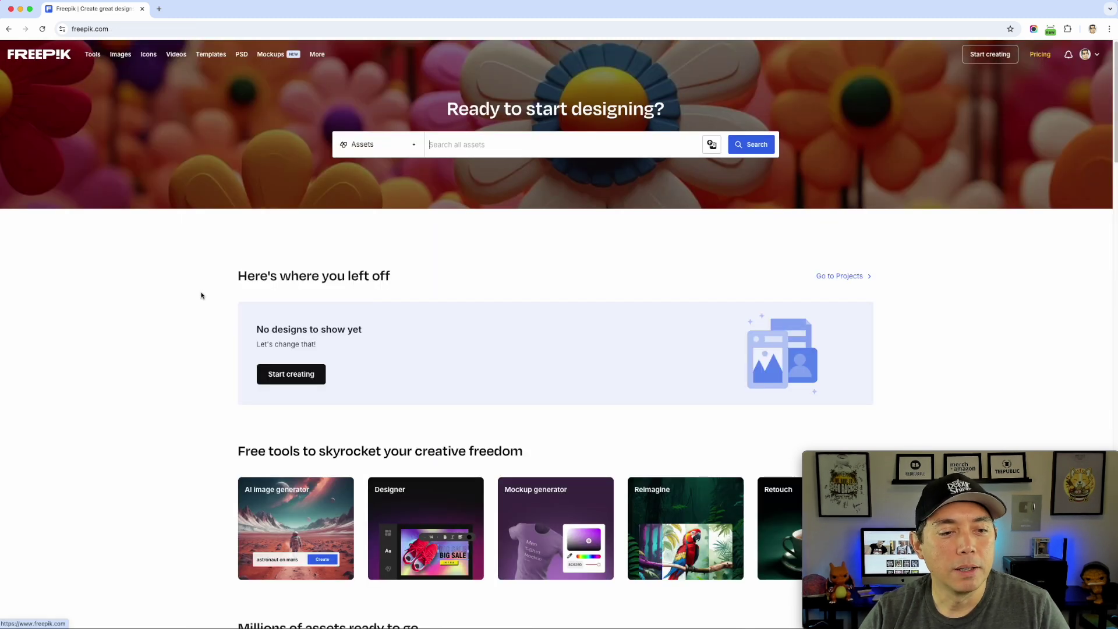
scroll(204, 340, "down", 5)
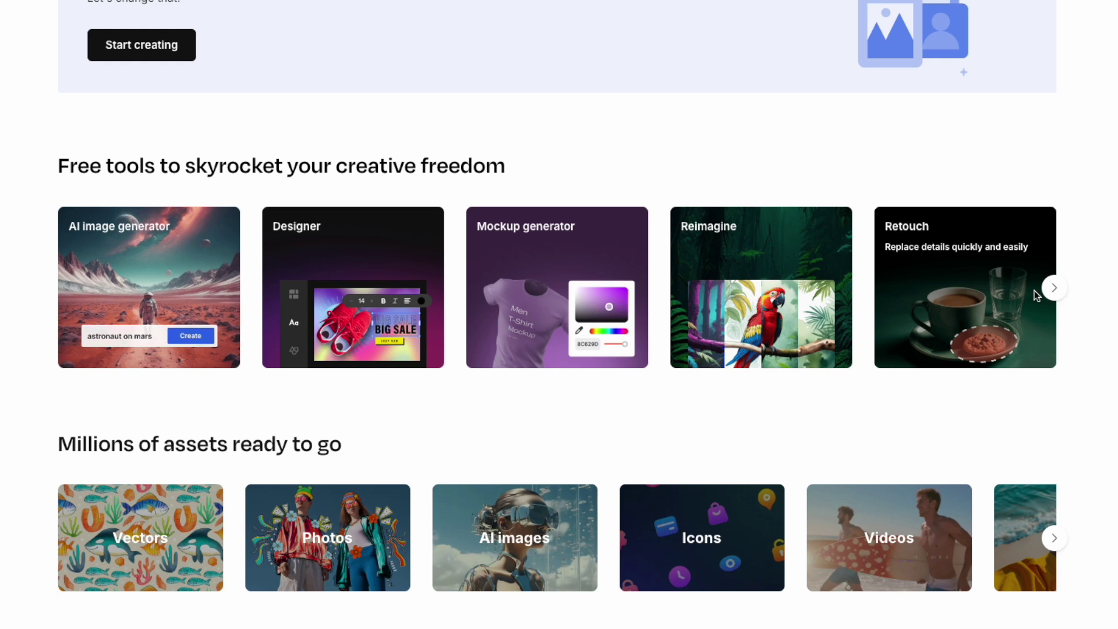
left_click(1054, 287)
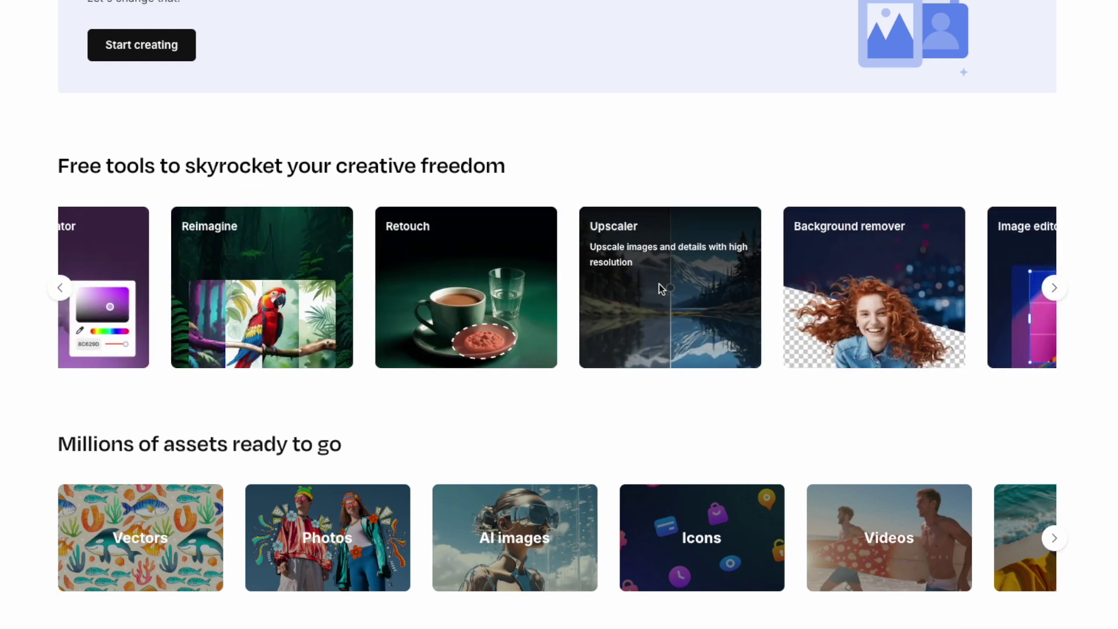
scroll(659, 284, "up", 1)
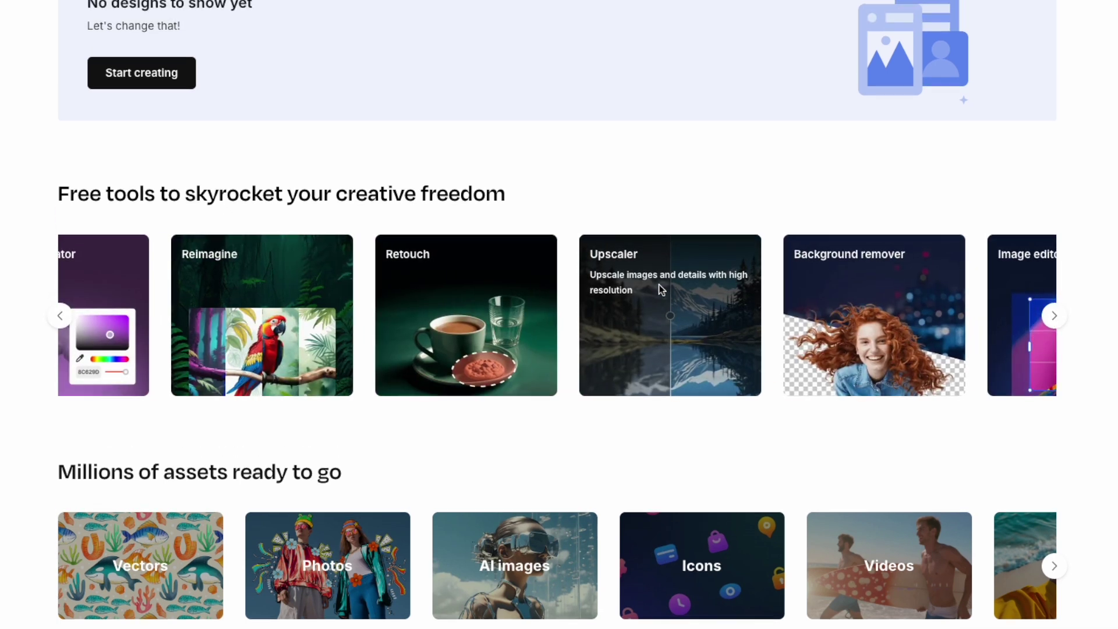
left_click(1055, 316)
left_click(1055, 316)
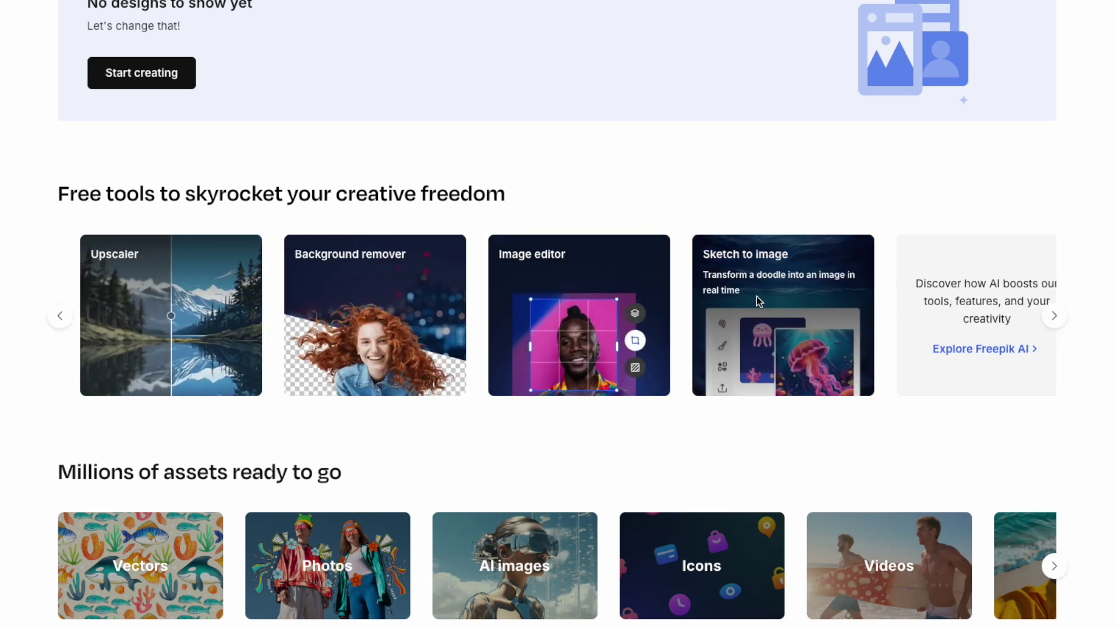
scroll(788, 427, "up", 2)
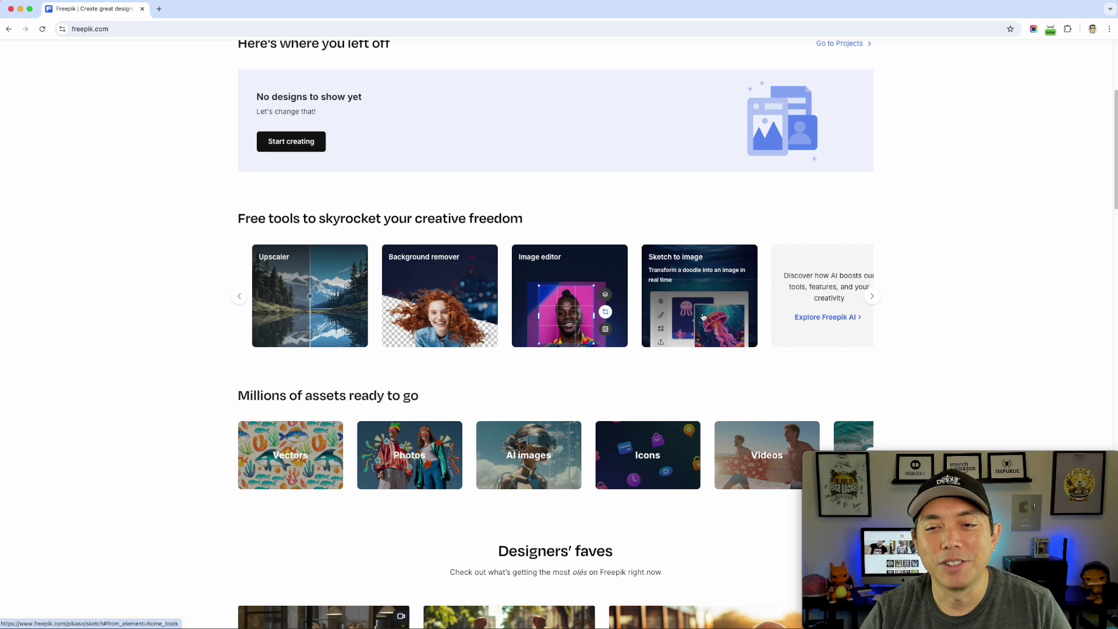
Open the Explore Freepik AI page and review the AI tools on offer, from the image generator to the presentation maker.
left_click(871, 297)
left_click(821, 317)
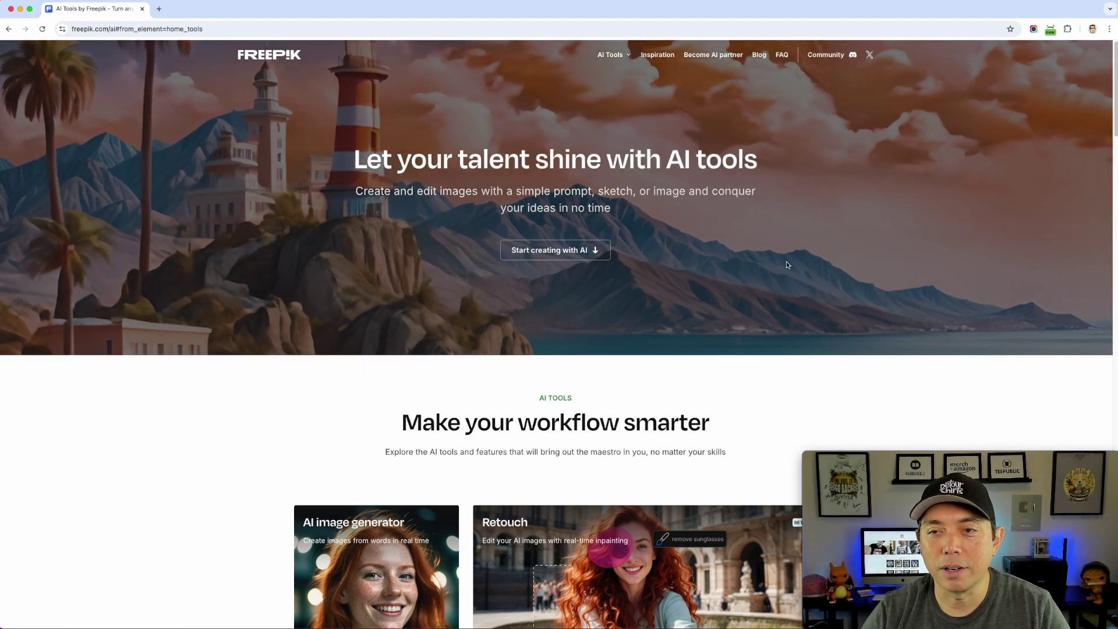
scroll(758, 331, "down", 4)
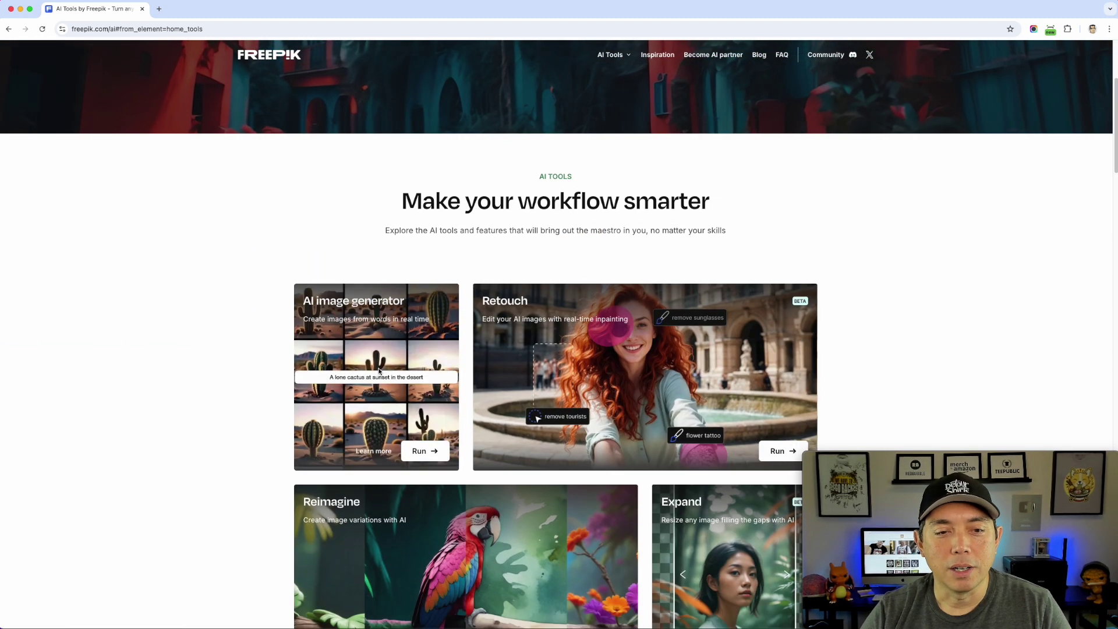
mouse_move(349, 391)
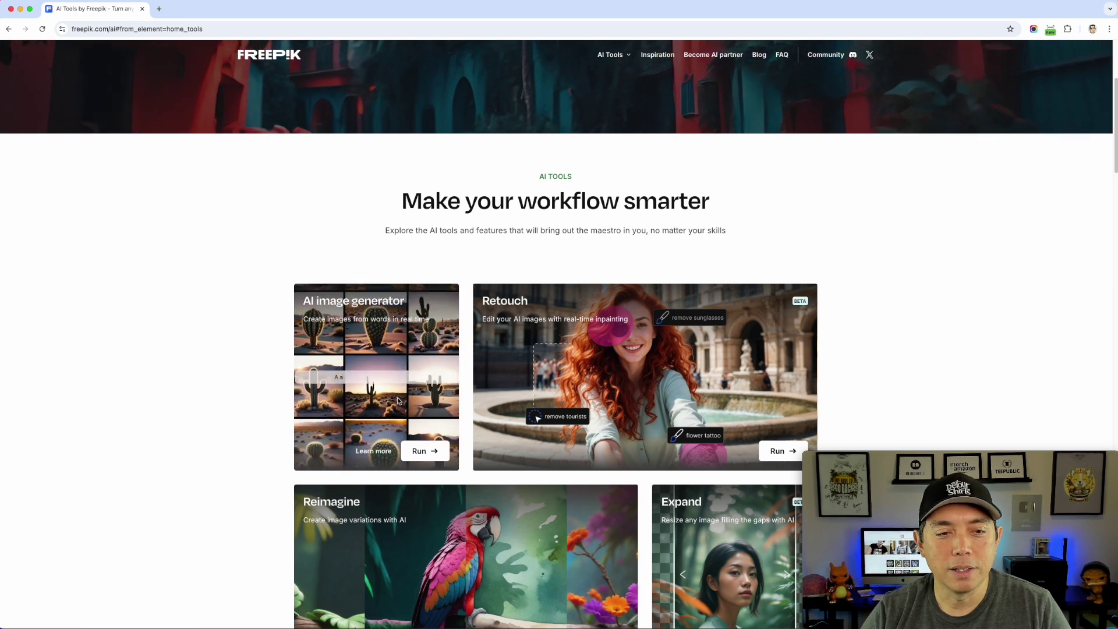
scroll(668, 285, "down", 2)
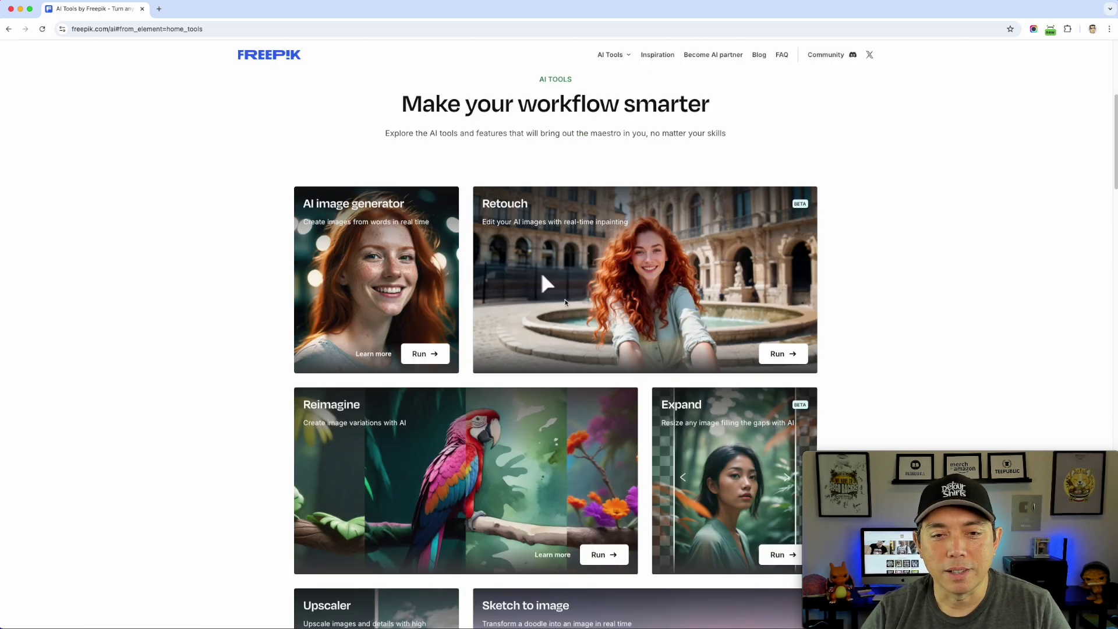
scroll(687, 325, "down", 3)
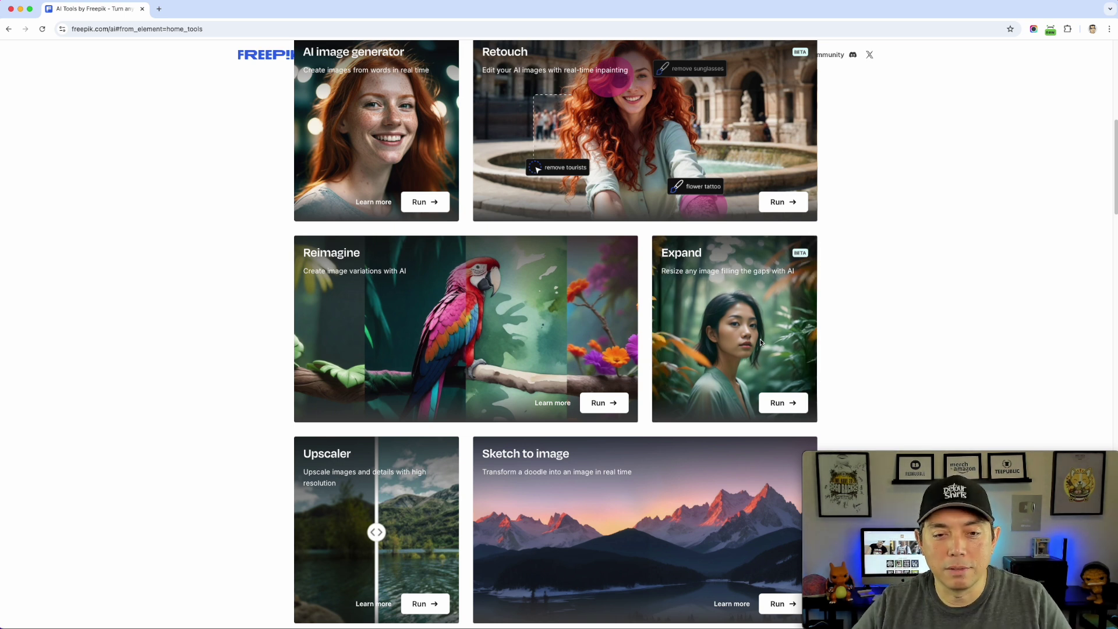
scroll(760, 343, "down", 5)
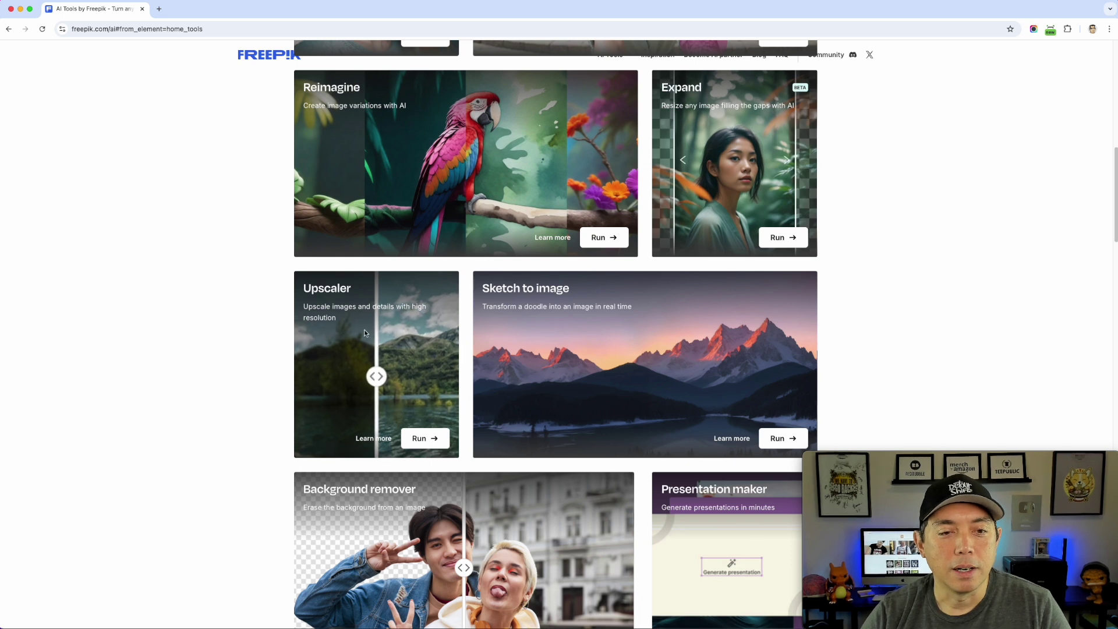
scroll(361, 338, "down", 1)
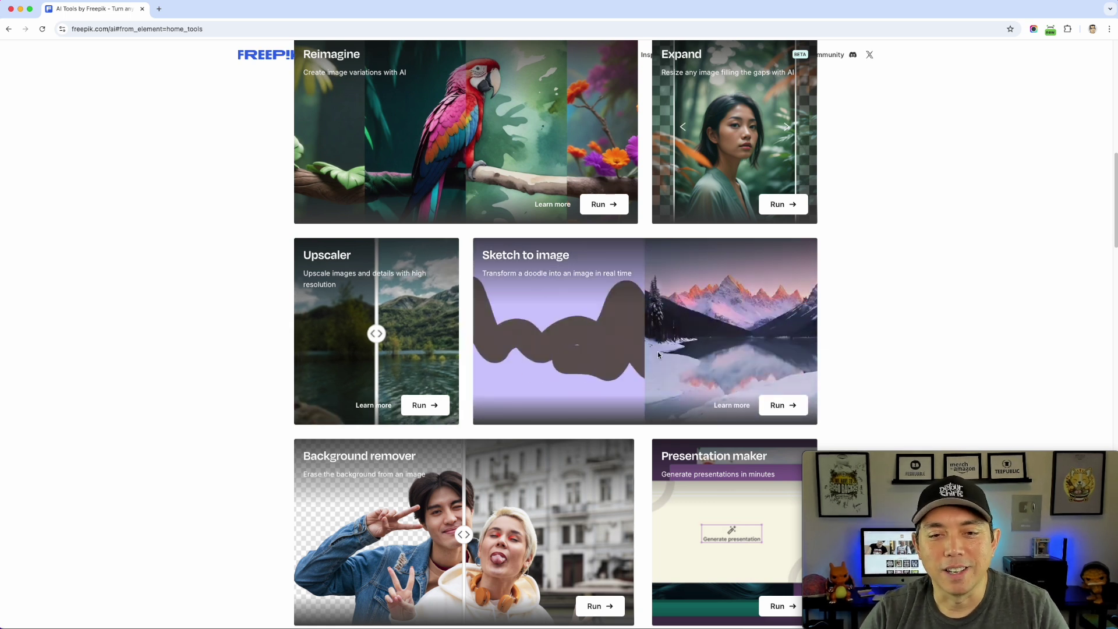
scroll(616, 372, "down", 1)
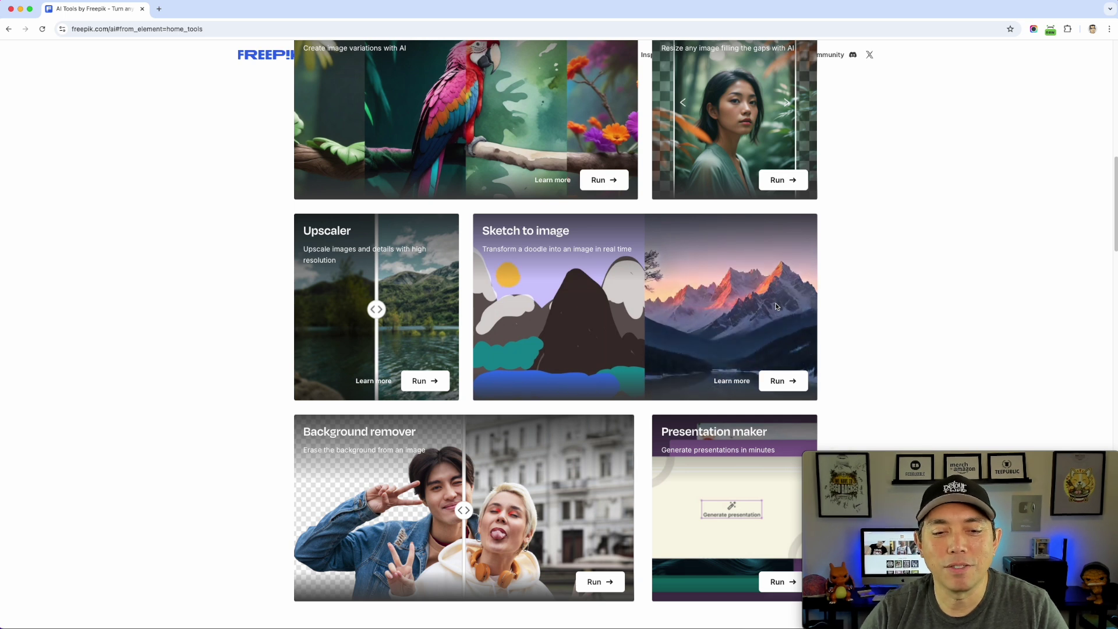
scroll(751, 344, "down", 5)
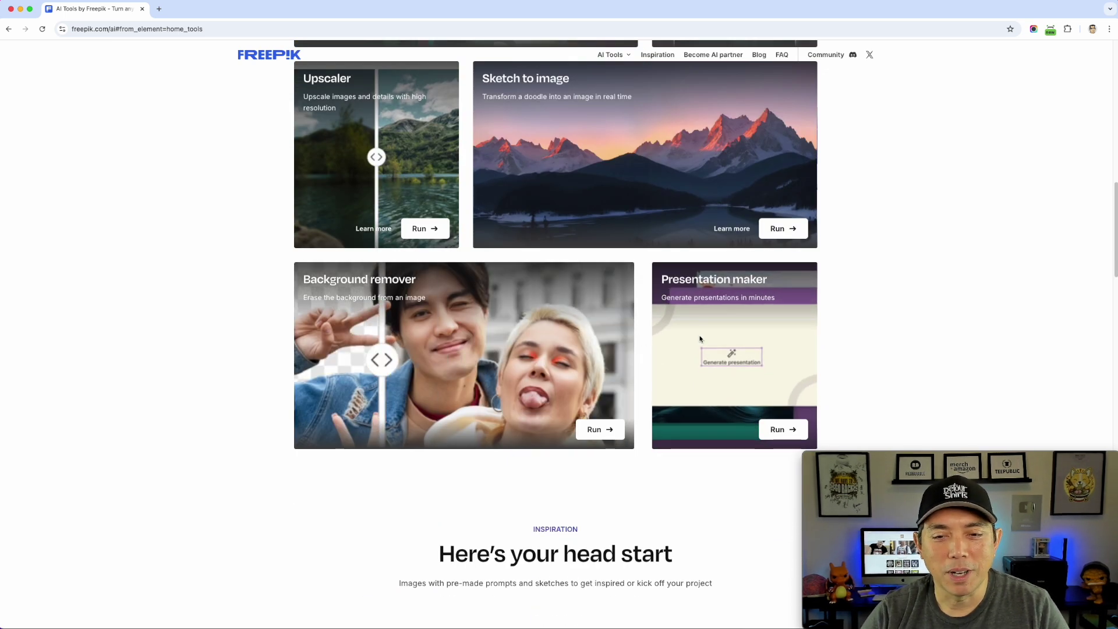
scroll(705, 395, "down", 8)
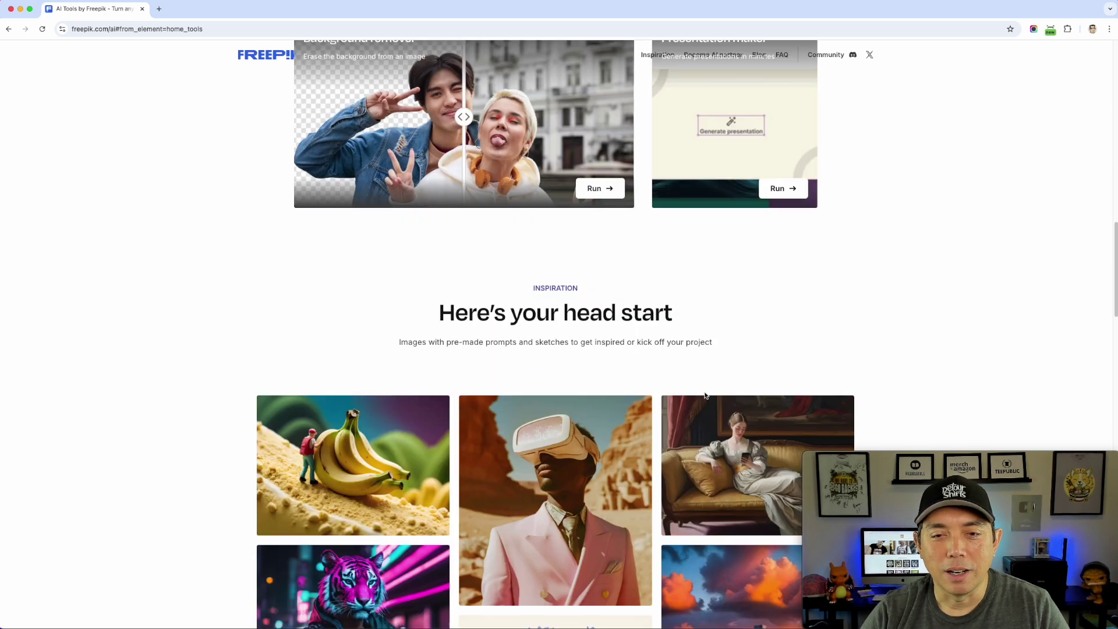
Look over the sample AI images and read the FAQ answer on using images for personal and/or professional purposes.
scroll(704, 395, "down", 3)
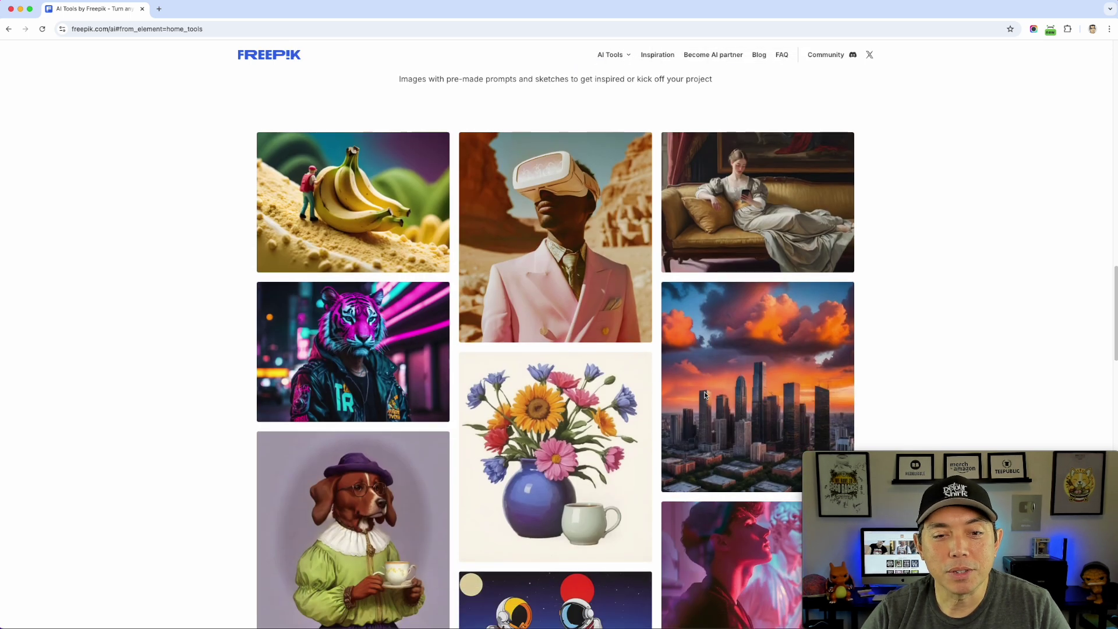
scroll(705, 396, "down", 12)
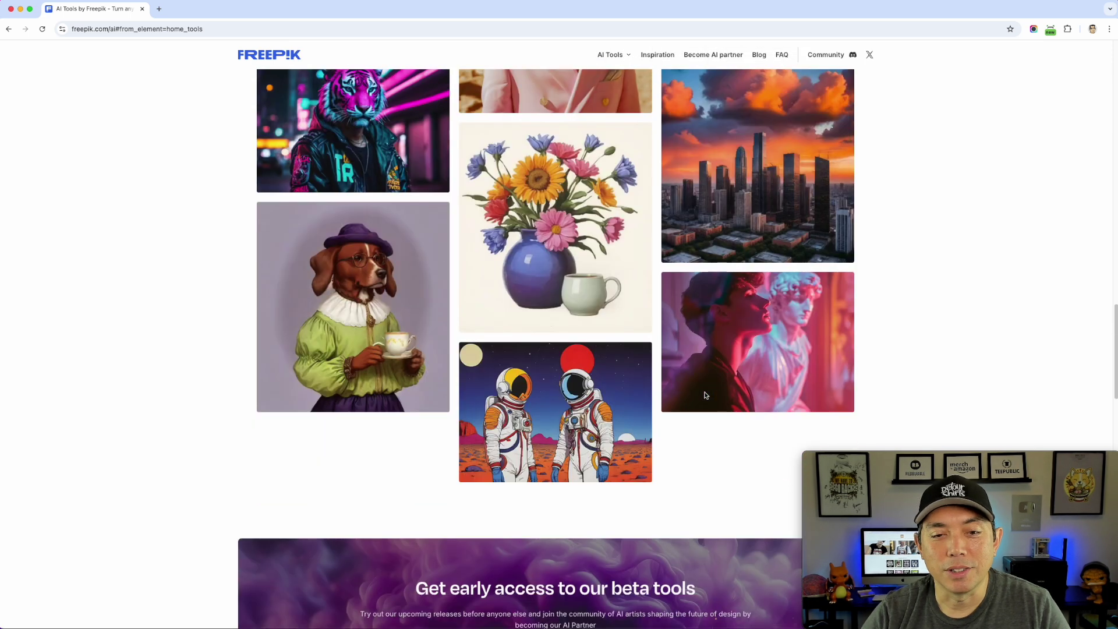
scroll(704, 395, "down", 5)
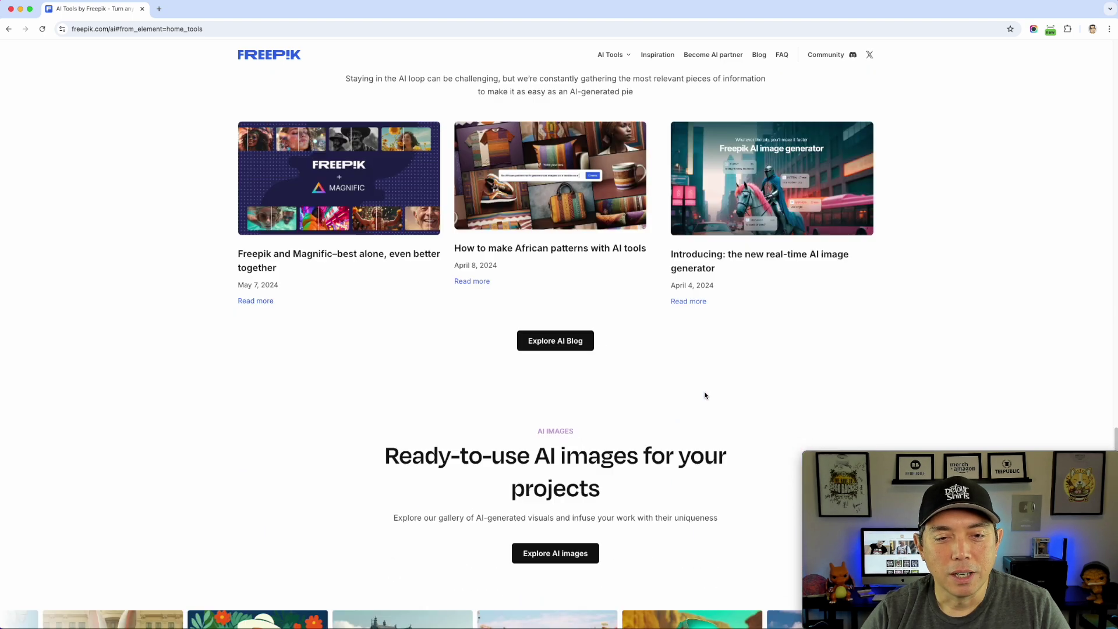
scroll(704, 395, "down", 5)
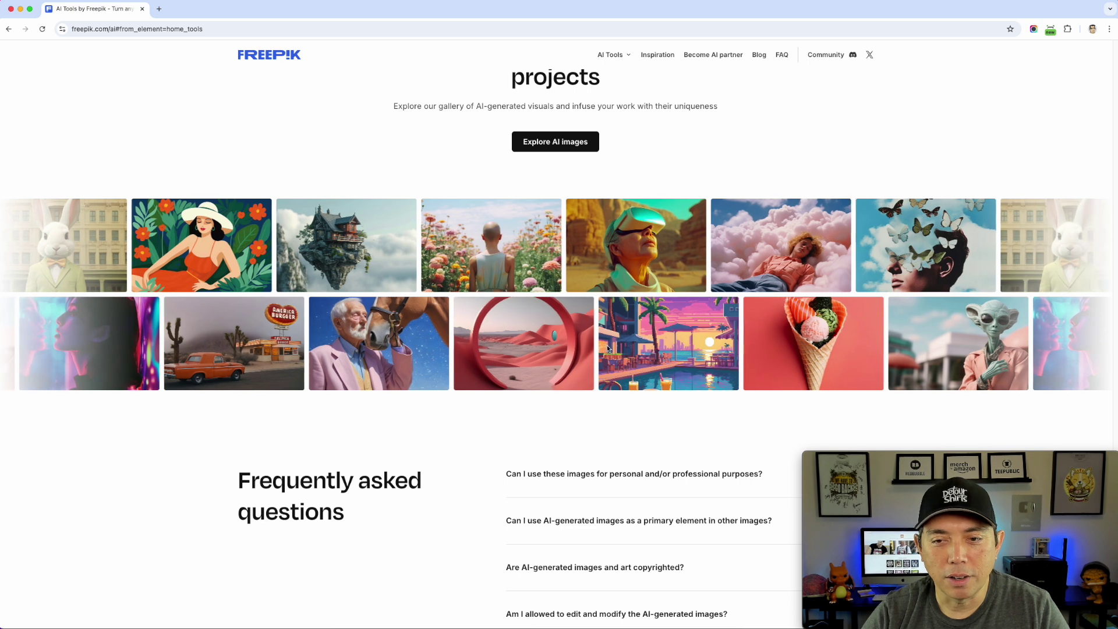
scroll(736, 375, "down", 3)
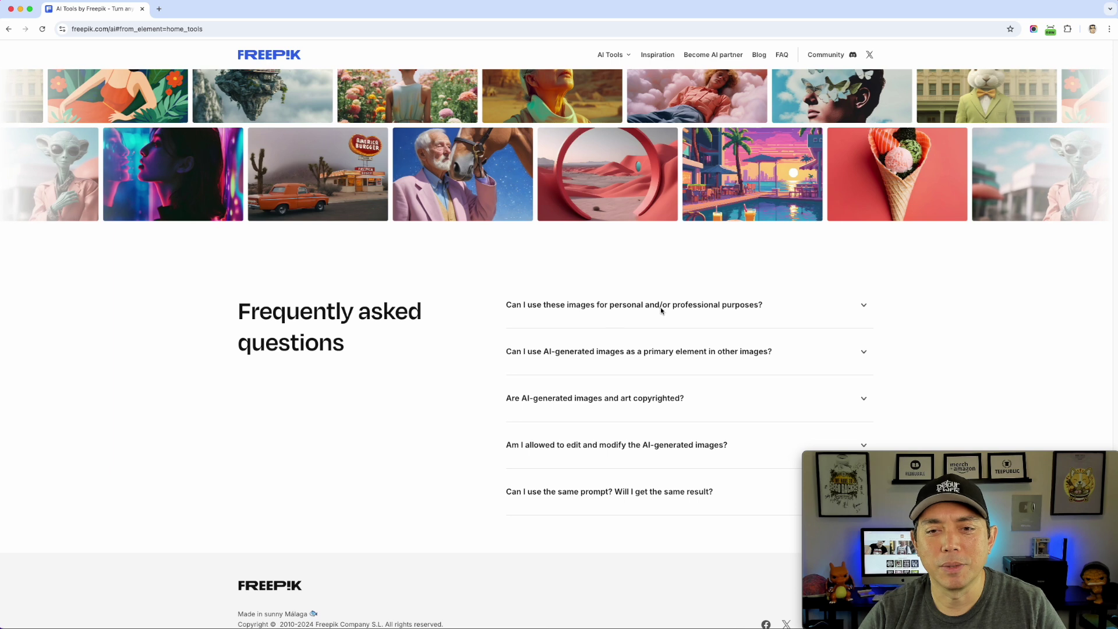
left_click(864, 305)
scroll(706, 277, "down", 1)
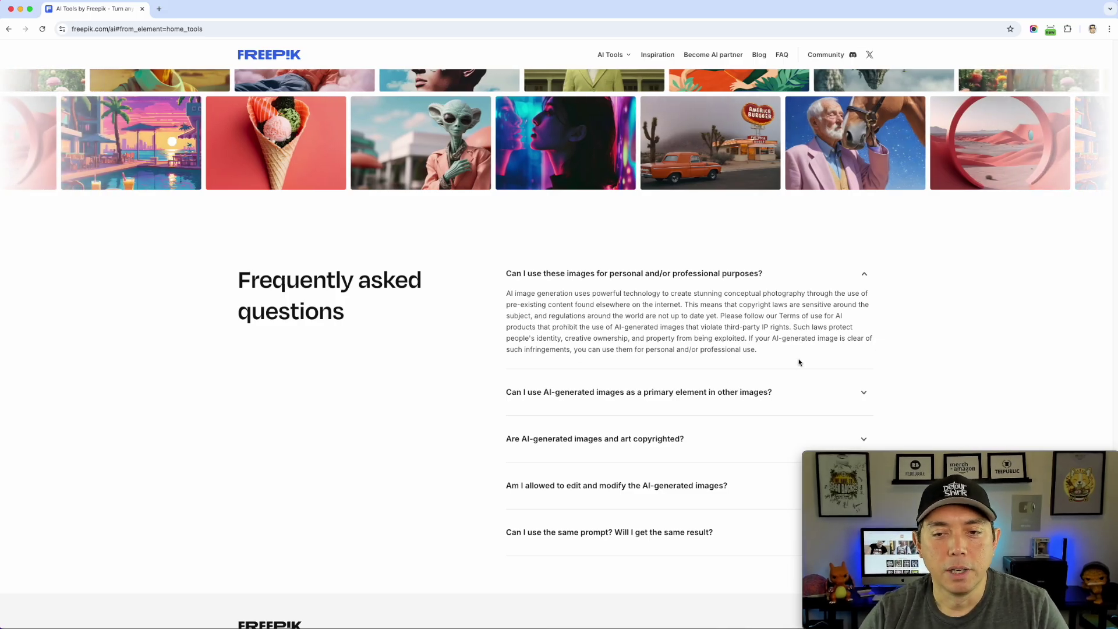
Open the Sketch to image tool from the Freepik home page and clear the sample jellyfish sketch from the canvas.
scroll(795, 406, "up", 3)
scroll(699, 464, "up", 20)
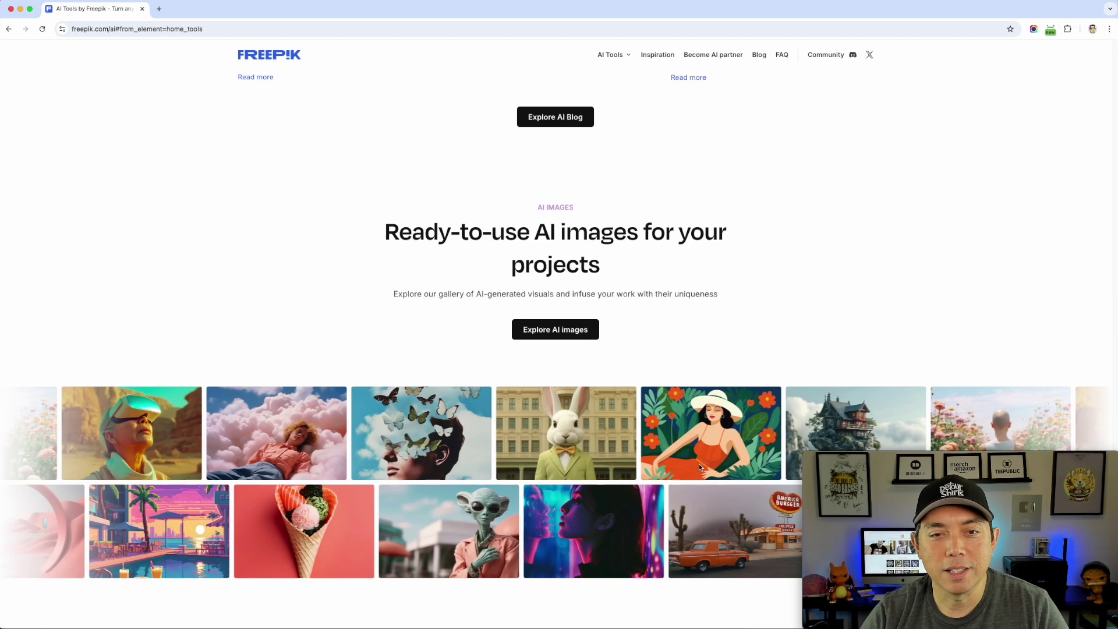
scroll(699, 463, "up", 1)
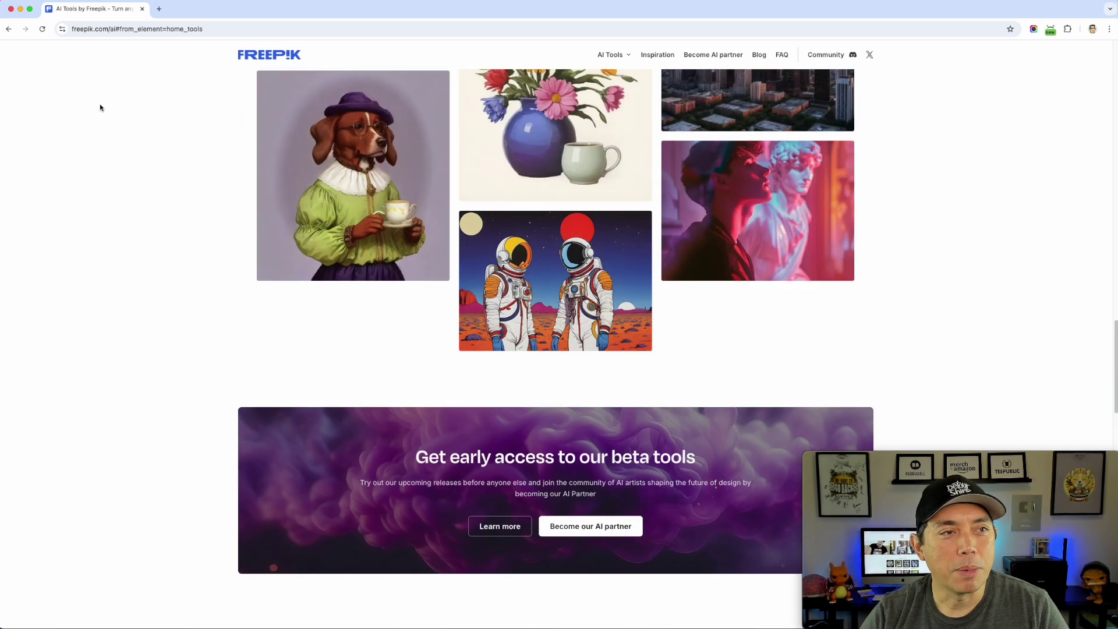
left_click(8, 28)
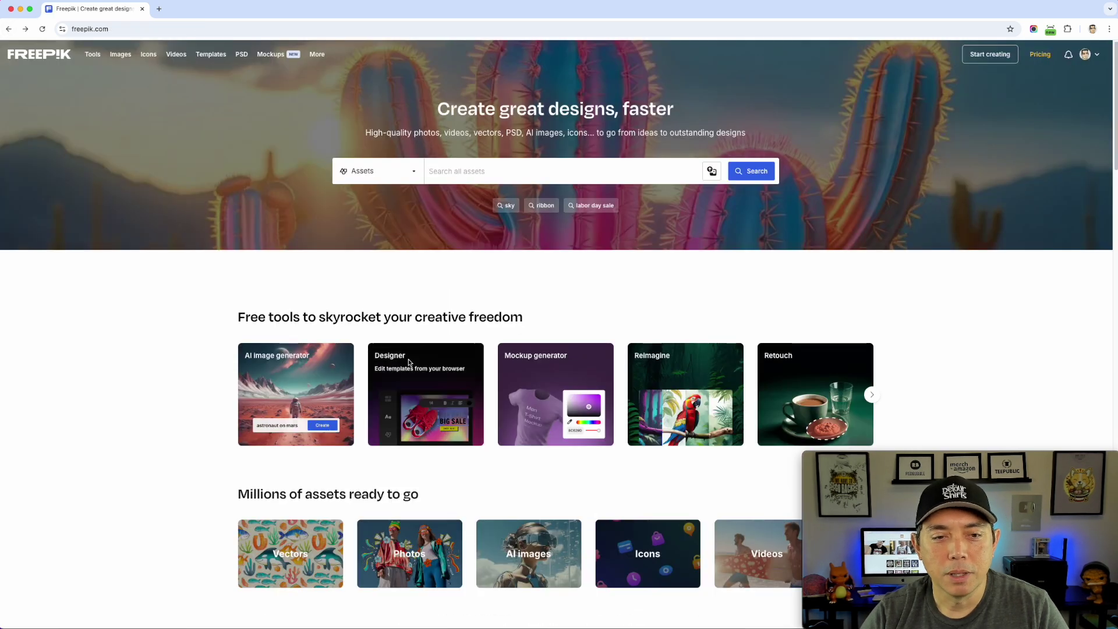
left_click(872, 395)
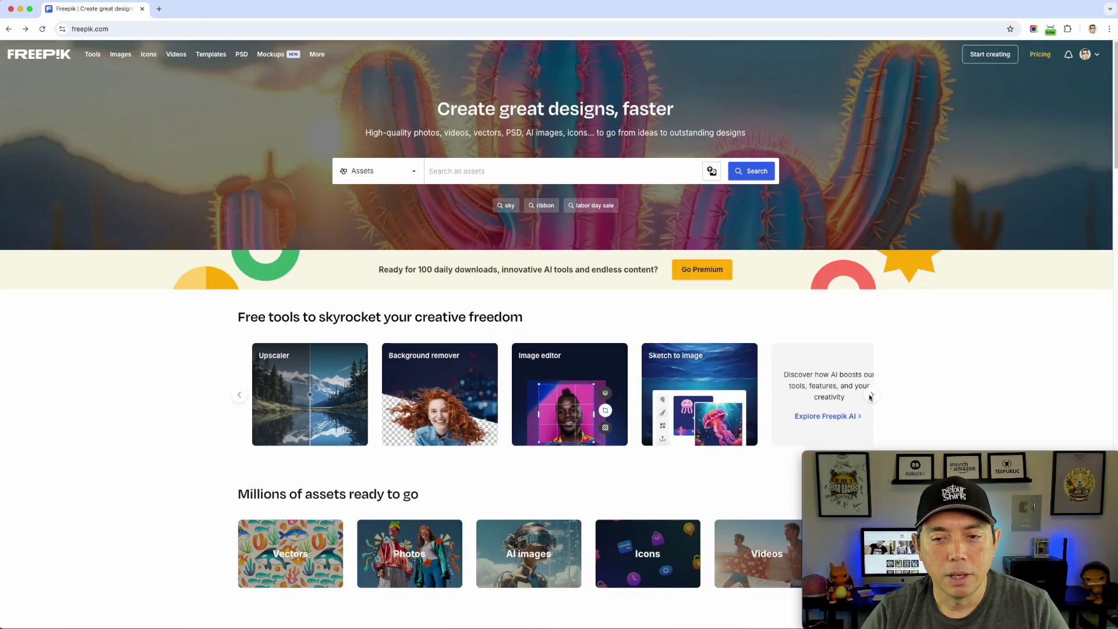
left_click(697, 384)
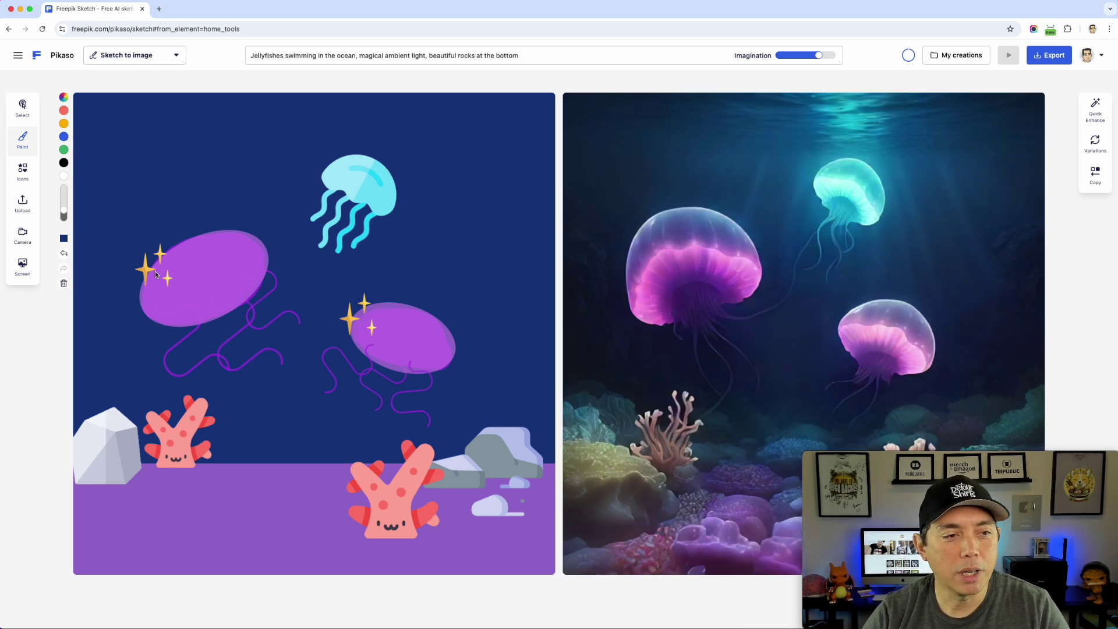
left_click(64, 283)
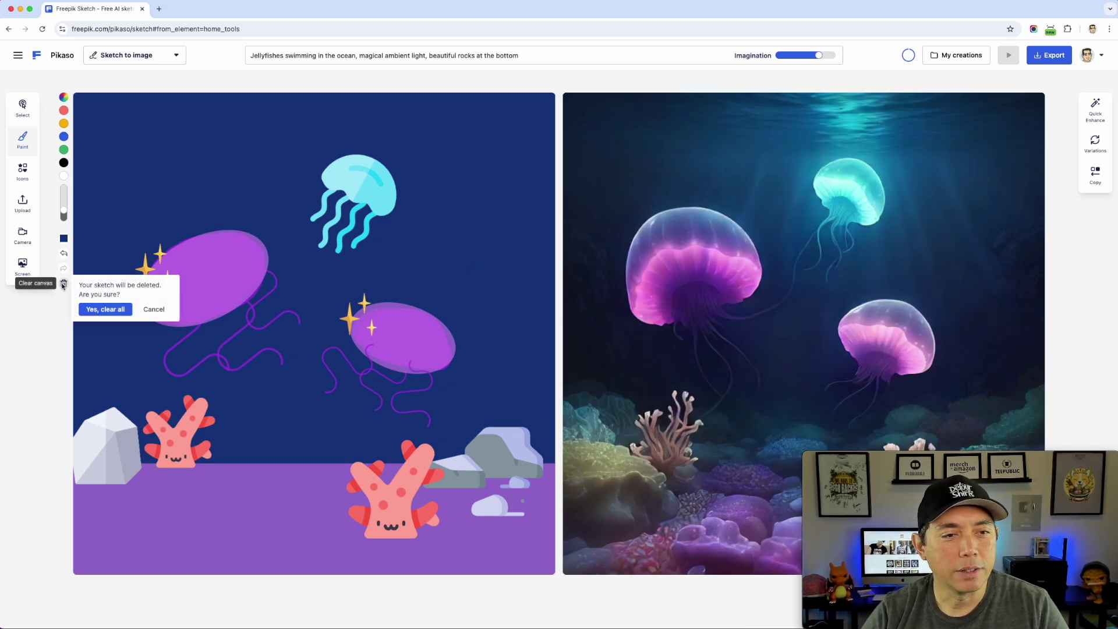
left_click(96, 309)
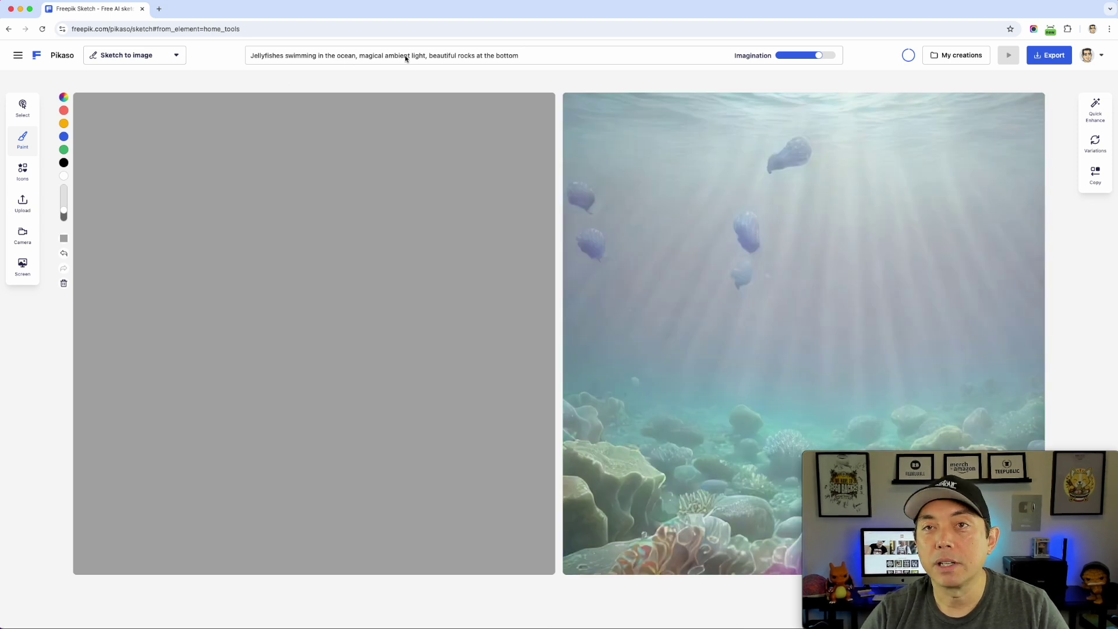
Replace the jellyfish prompt with "A cute kawaii corgi eating ramen in a kawaii style".
left_click(521, 58)
triple_click(522, 57)
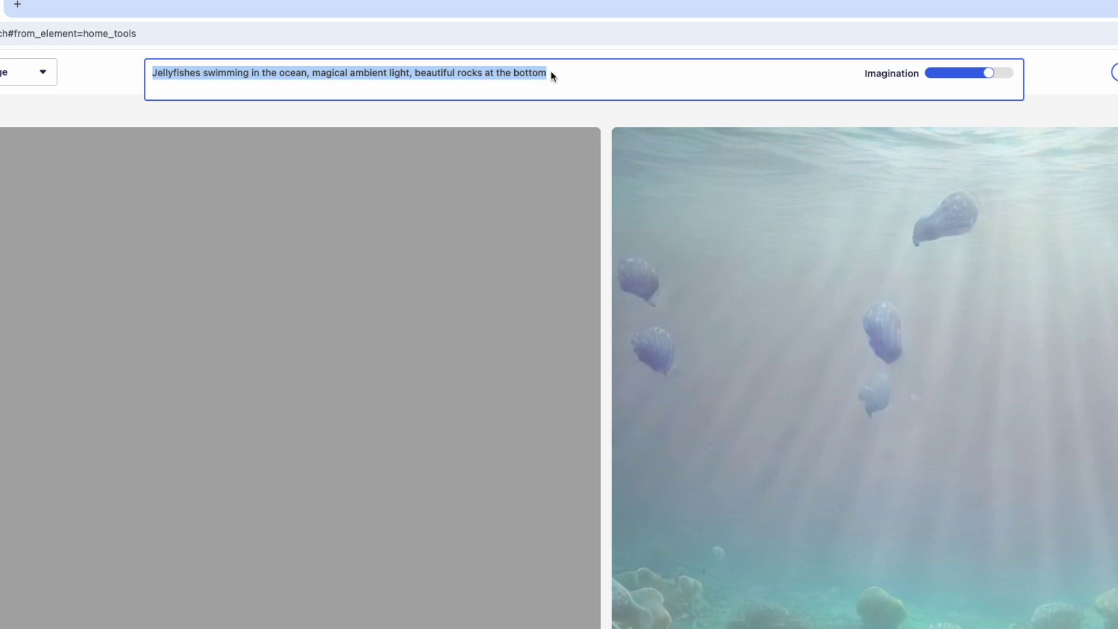
type("A ")
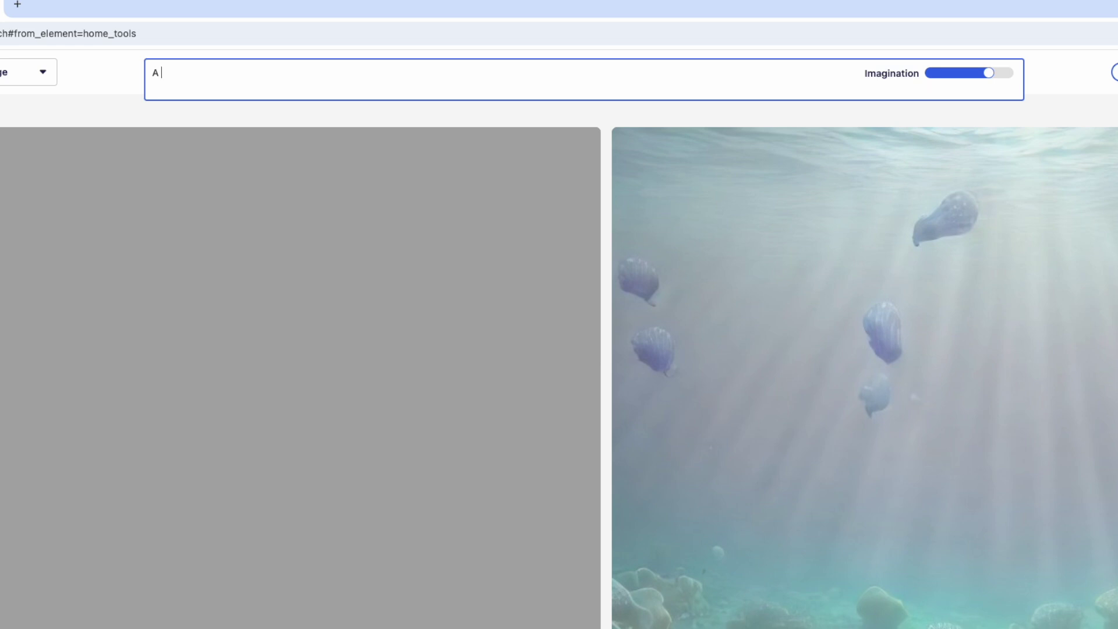
type("cute kaw")
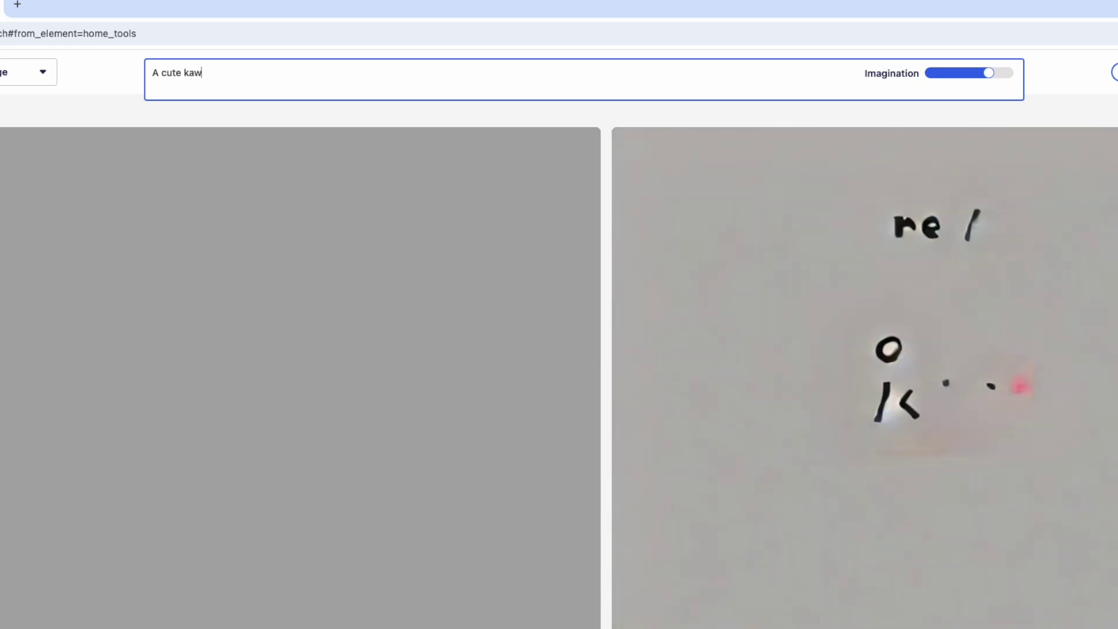
type("aii cor")
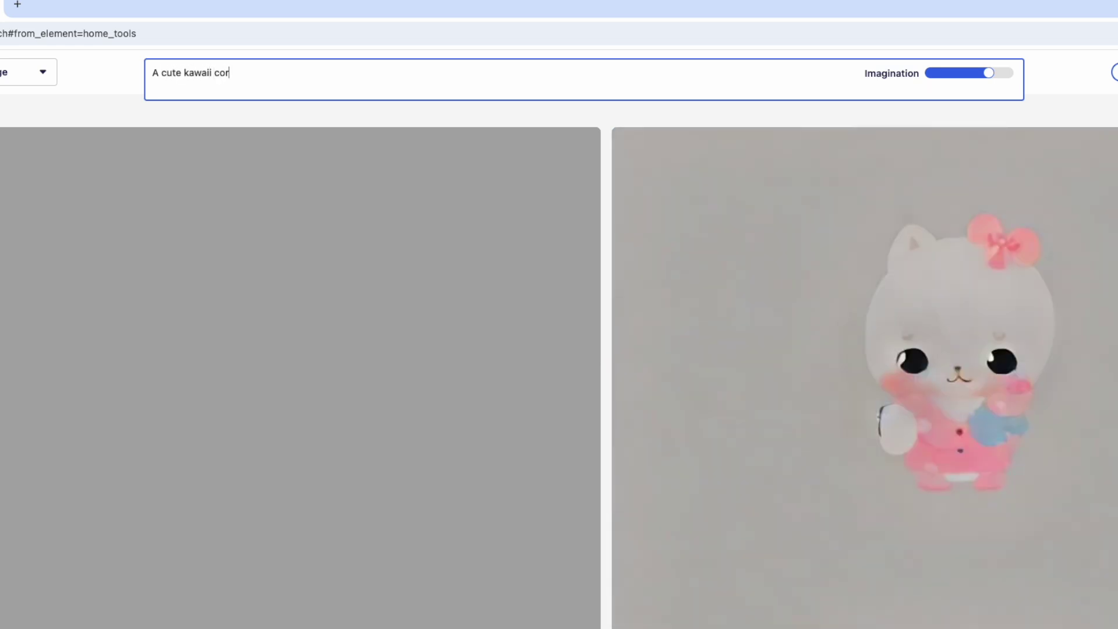
type("ig")
type("gi ")
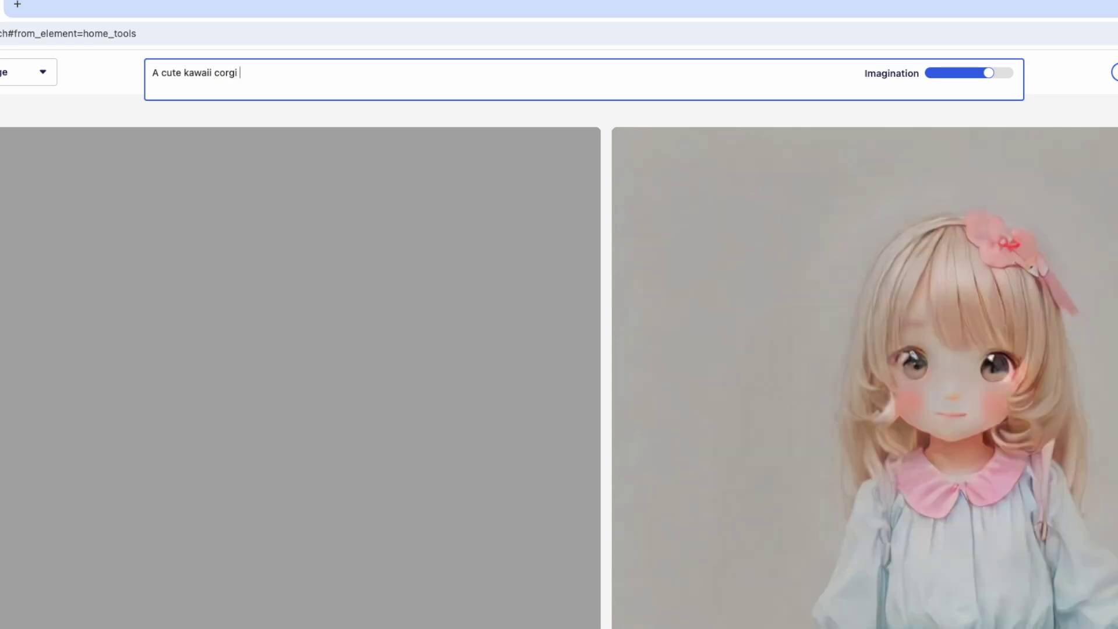
type("eating rament")
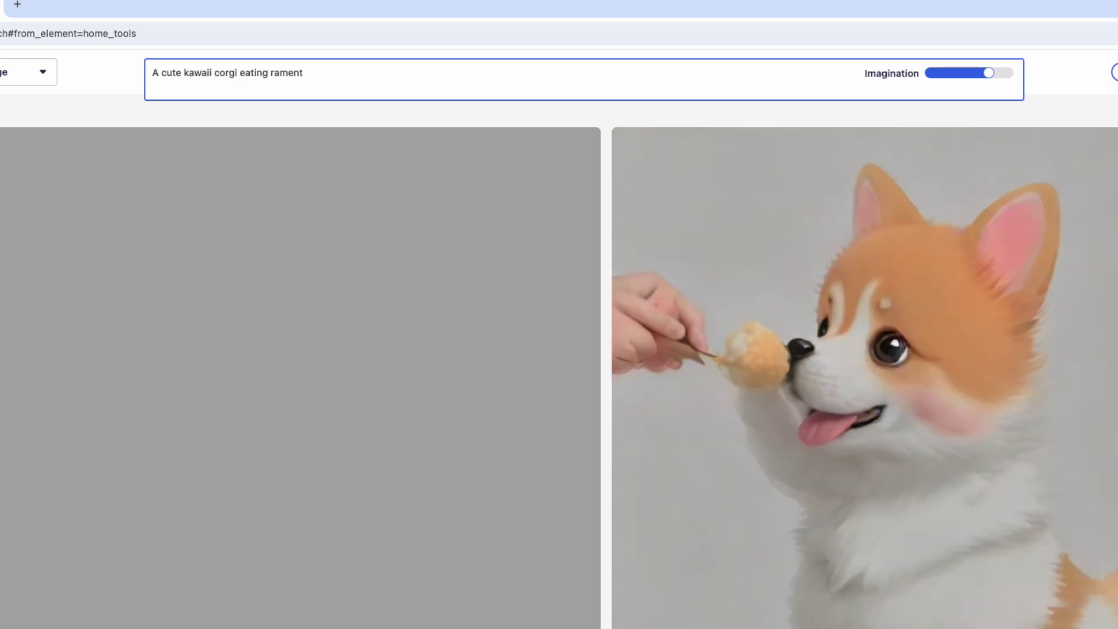
key("BackSpace")
type(" in")
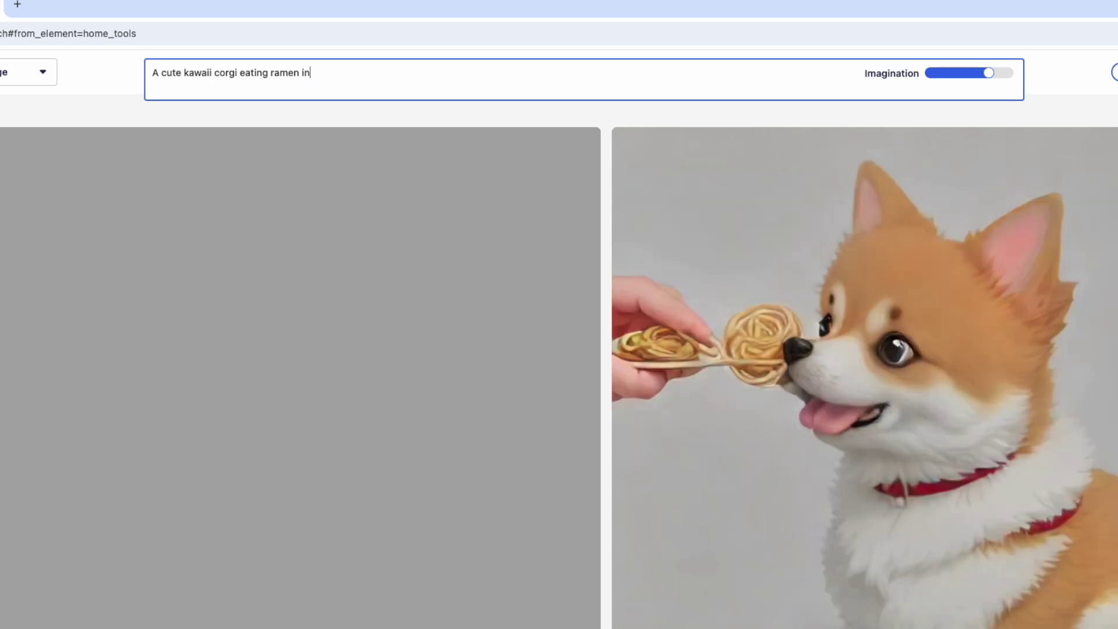
type(" a ka")
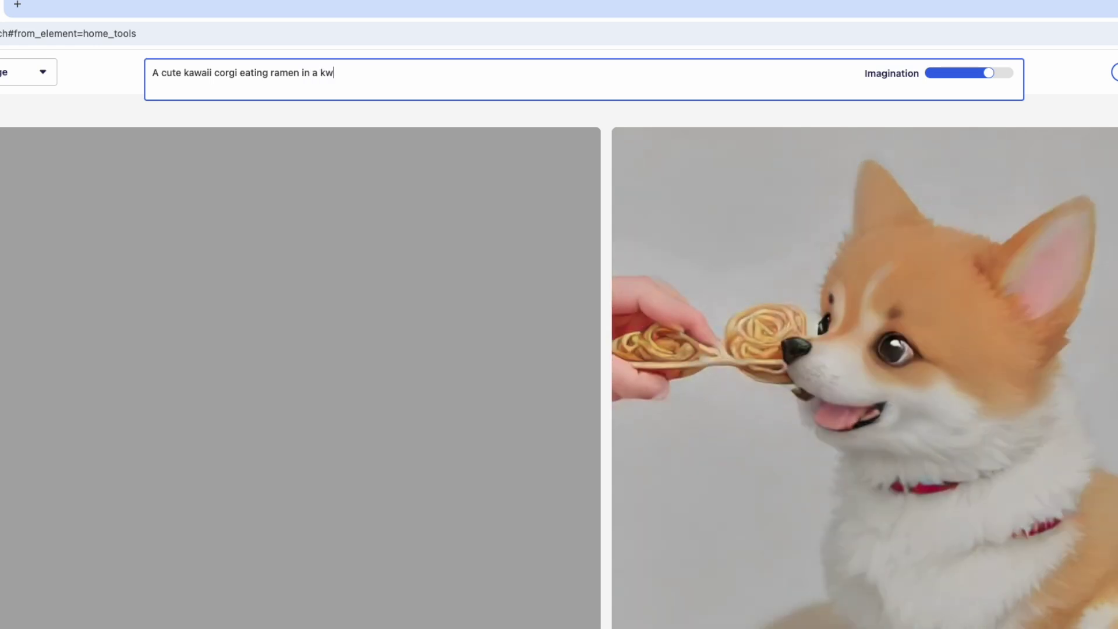
type("wa")
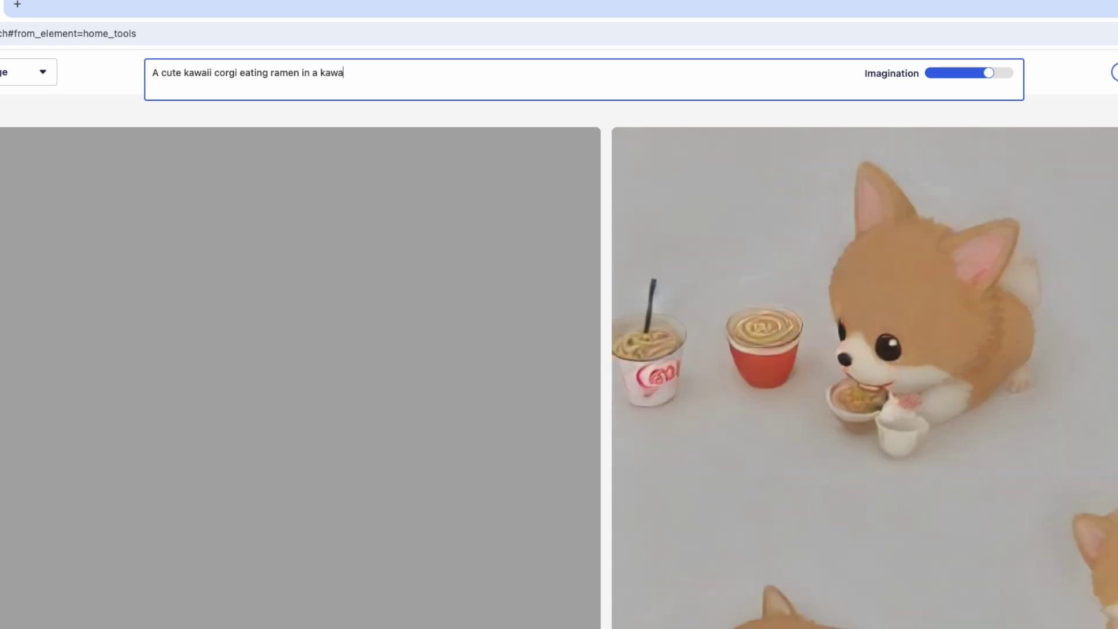
type("ii style")
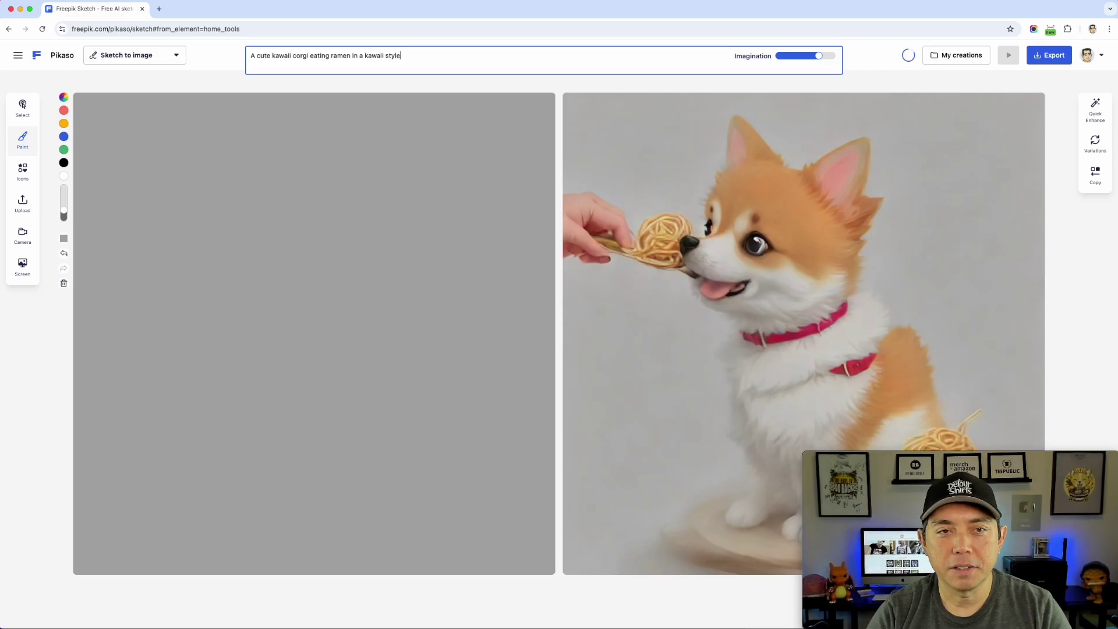
Extend the end of the prompt with ", vector illustration black outlines".
type(", v")
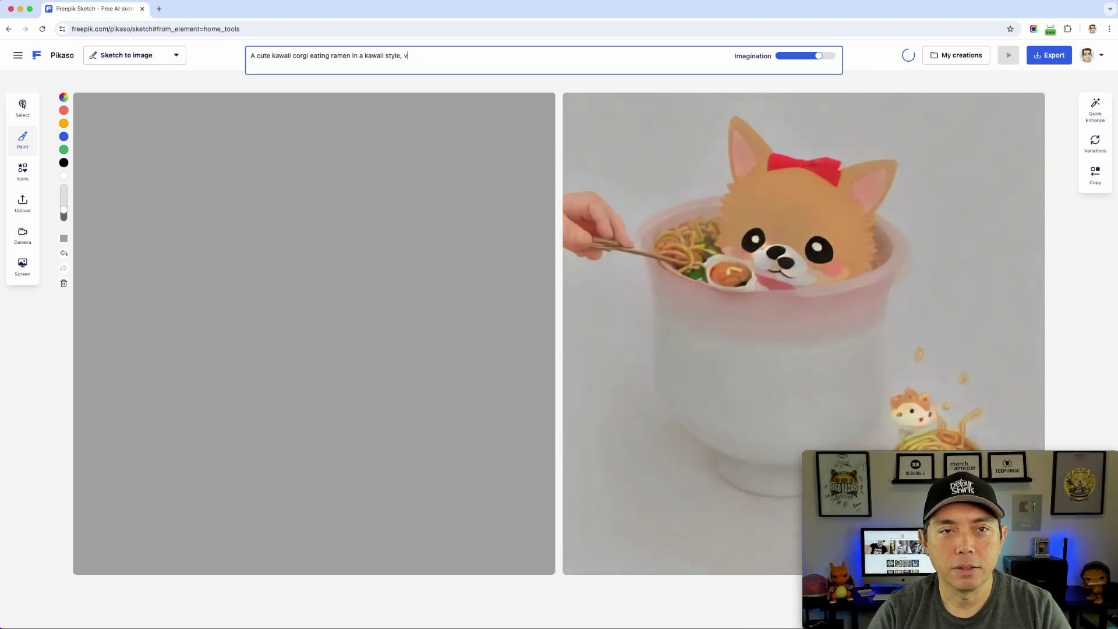
type("ector")
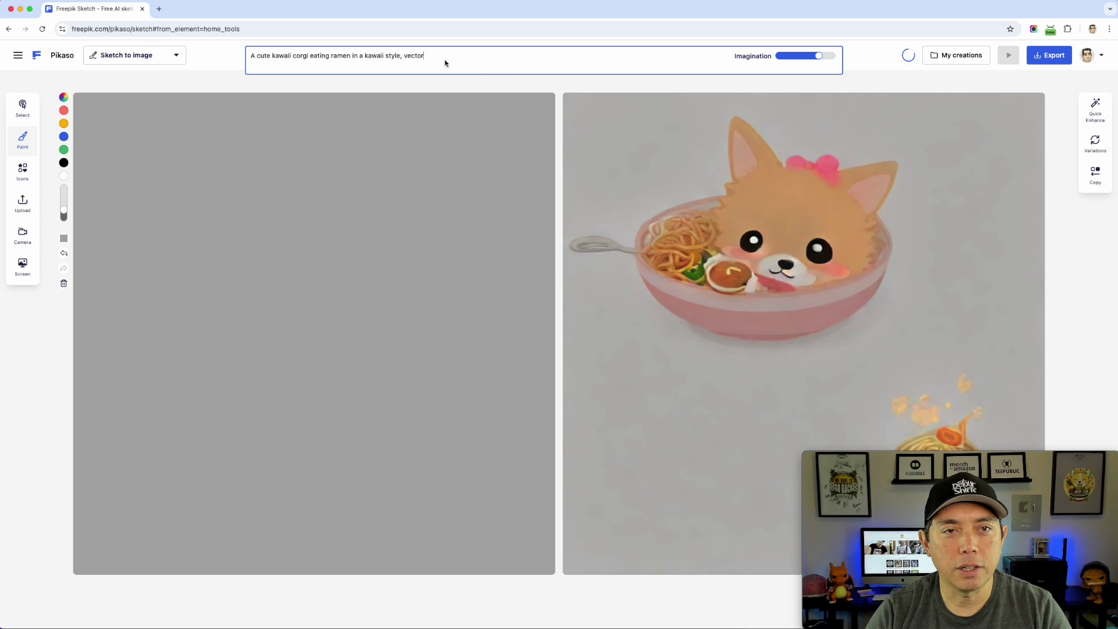
type(" illustr")
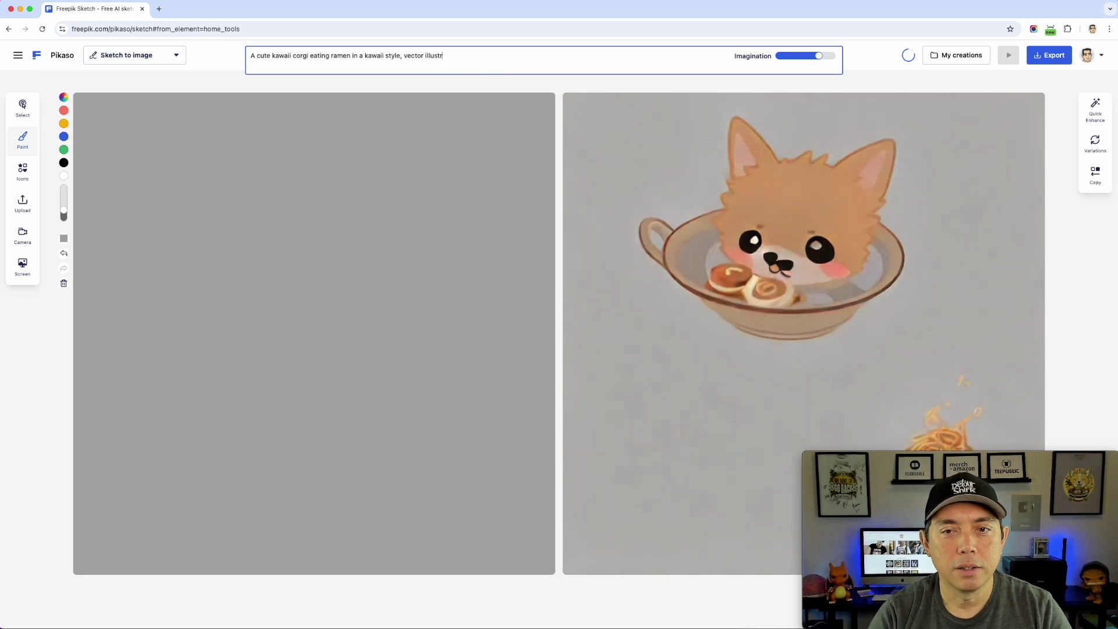
type("ation bla")
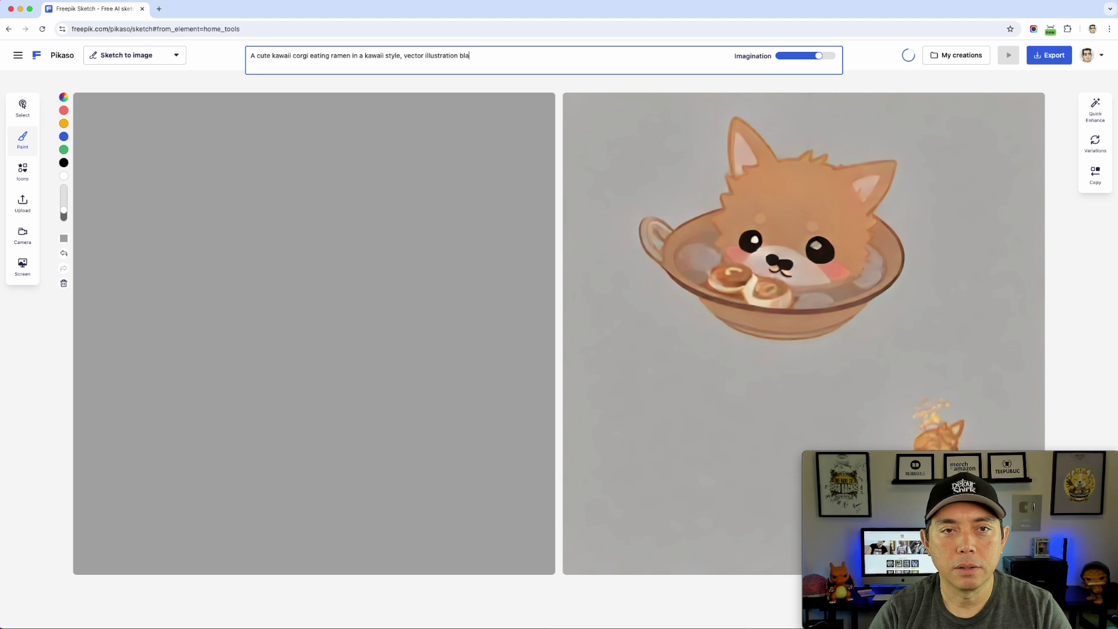
type("ck ")
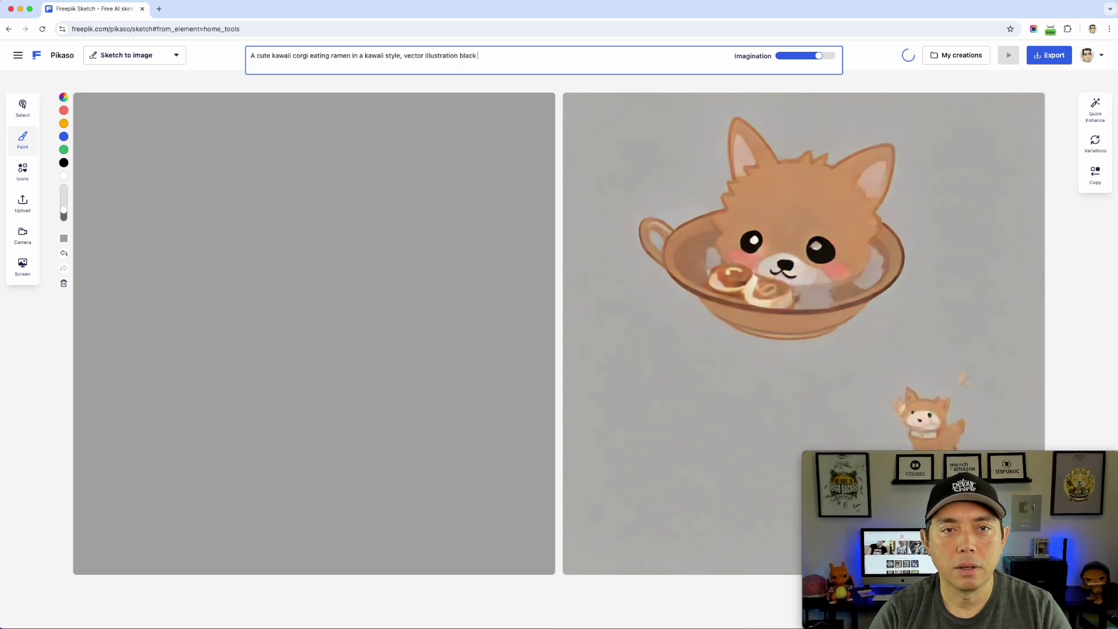
type("outli")
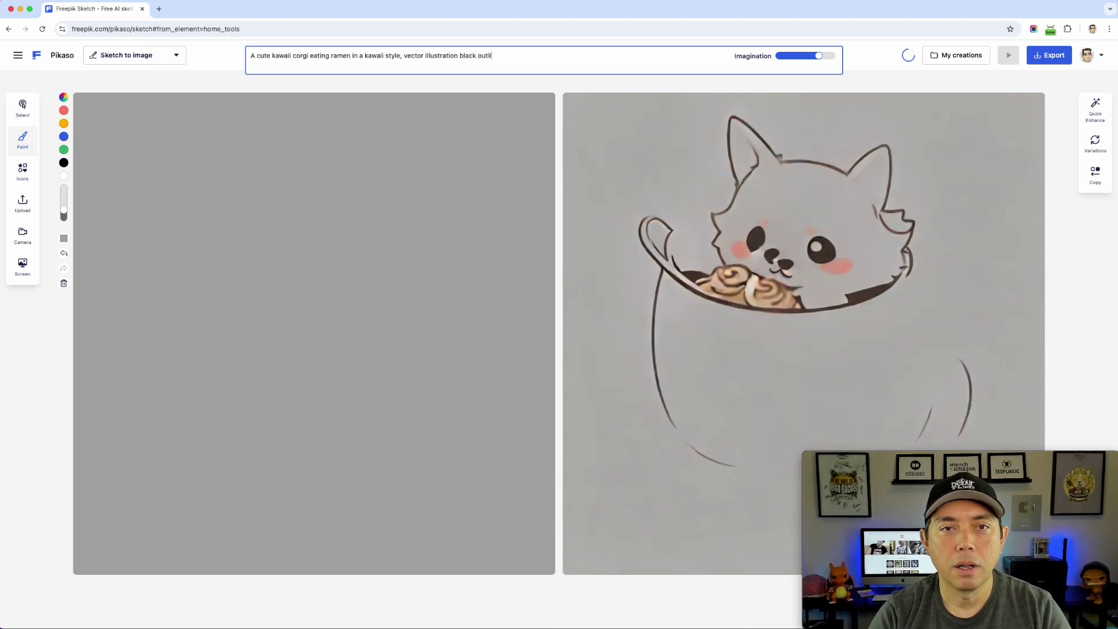
type("nes")
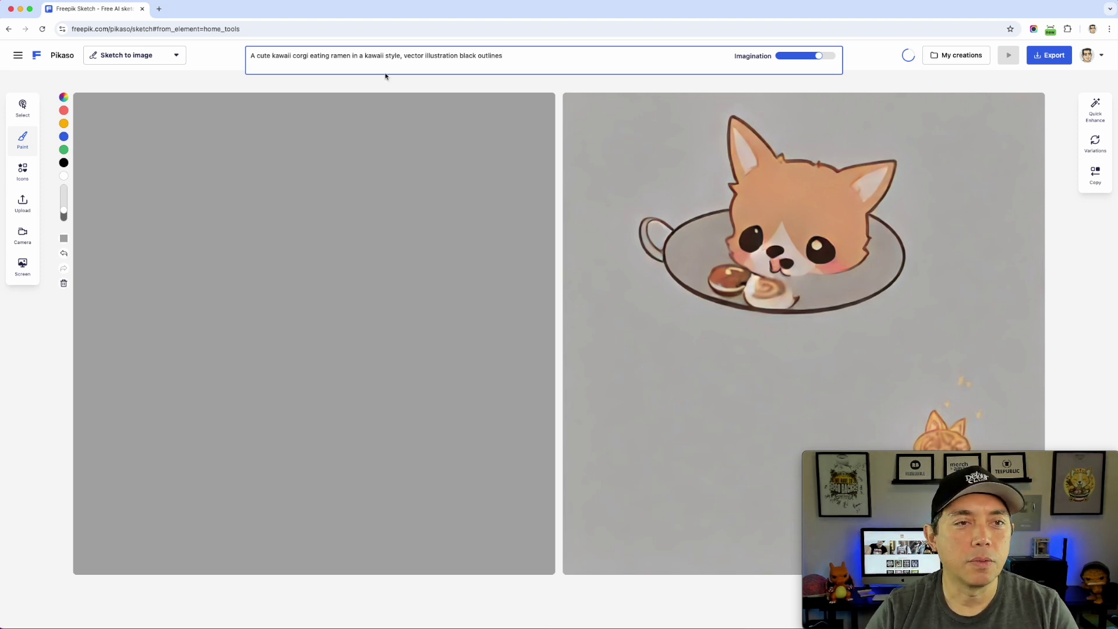
Replace the first "kawaii" in the prompt with "cartoon".
double_click(282, 55)
type("cartoo")
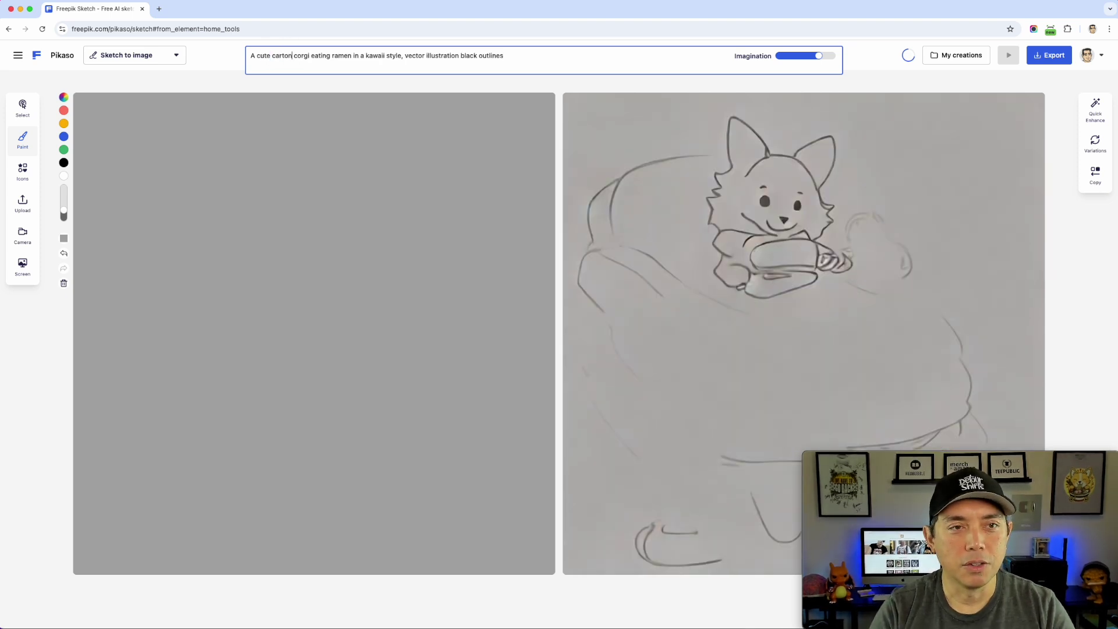
type("n")
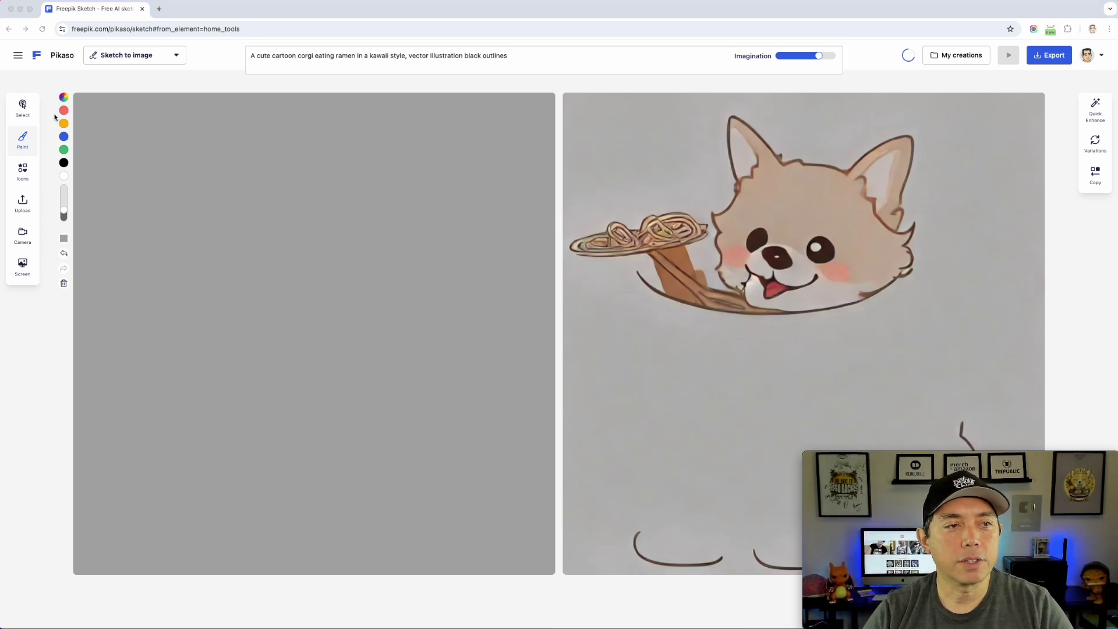
key("super+Tab")
Paint over the grey canvas in red with an enlarged brush, and set the canvas background to the same red.
left_click(63, 97)
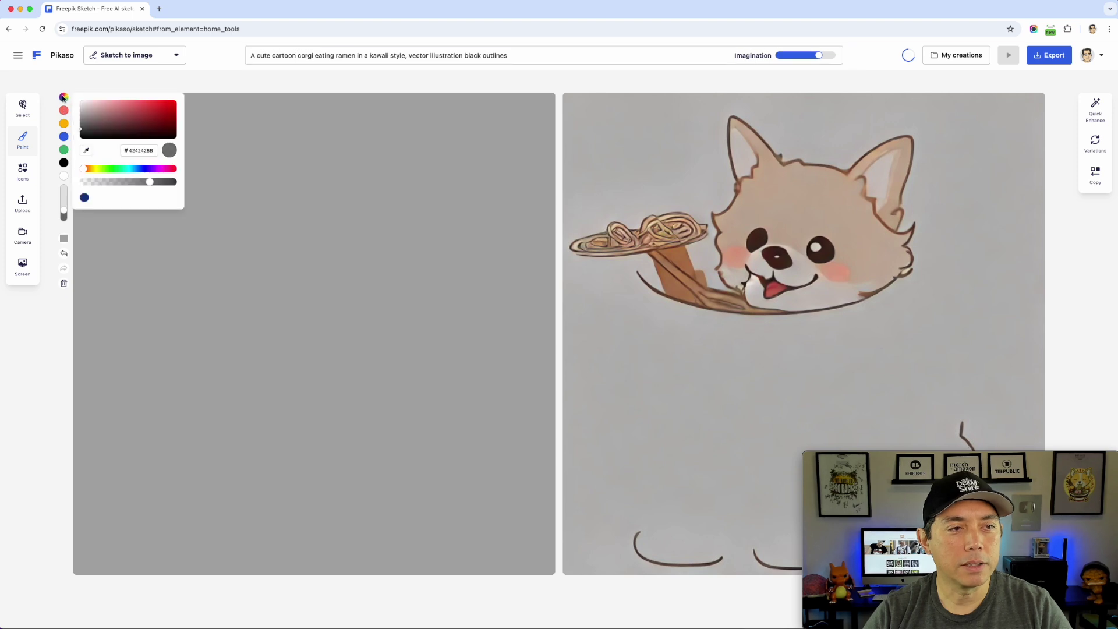
mouse_move(148, 121)
left_mouse_down()
mouse_move(167, 104)
mouse_move(212, 102)
mouse_move(95, 102)
mouse_move(291, 99)
mouse_move(294, 114)
left_mouse_up()
left_click(241, 101)
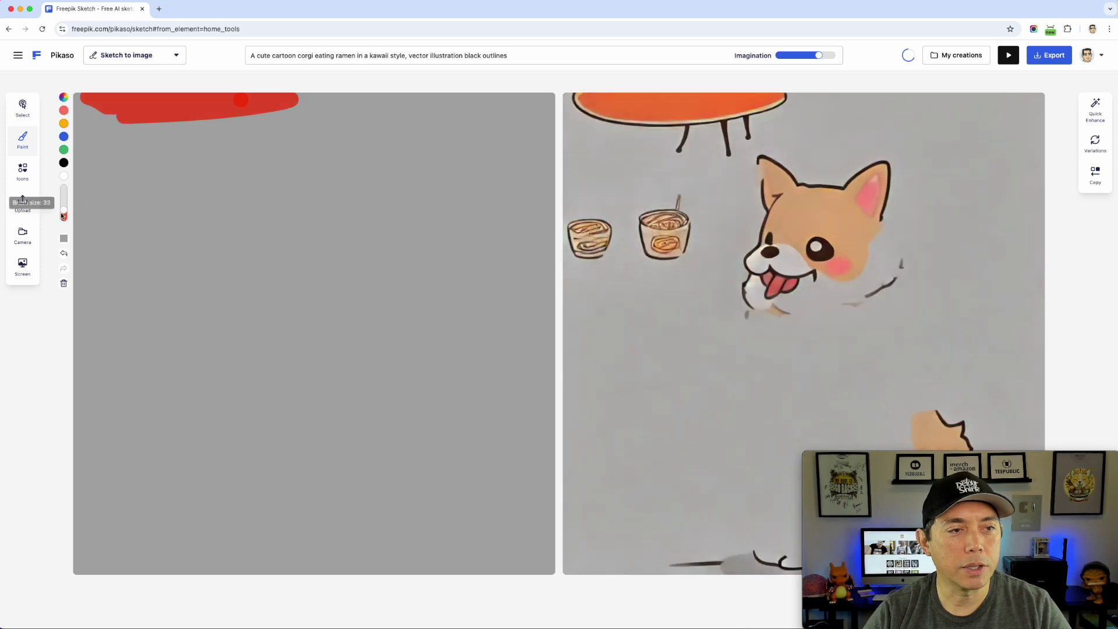
left_click_drag(63, 210, 63, 194)
left_click_drag(125, 156, 78, 102)
left_click_drag(64, 197, 63, 188)
mouse_move(102, 116)
left_mouse_down()
mouse_move(541, 113)
mouse_move(563, 540)
mouse_move(282, 565)
mouse_move(88, 559)
mouse_move(99, 295)
mouse_move(89, 145)
mouse_move(479, 130)
mouse_move(489, 362)
mouse_move(501, 142)
mouse_move(515, 531)
mouse_move(531, 481)
mouse_move(154, 208)
mouse_move(200, 162)
mouse_move(438, 162)
mouse_move(125, 162)
mouse_move(452, 165)
mouse_move(499, 511)
mouse_move(532, 544)
mouse_move(392, 240)
mouse_move(137, 232)
mouse_move(401, 237)
mouse_move(429, 462)
mouse_move(456, 392)
mouse_move(354, 295)
mouse_move(403, 532)
mouse_move(319, 438)
mouse_move(317, 280)
mouse_move(277, 369)
mouse_move(184, 294)
mouse_move(146, 283)
left_mouse_up()
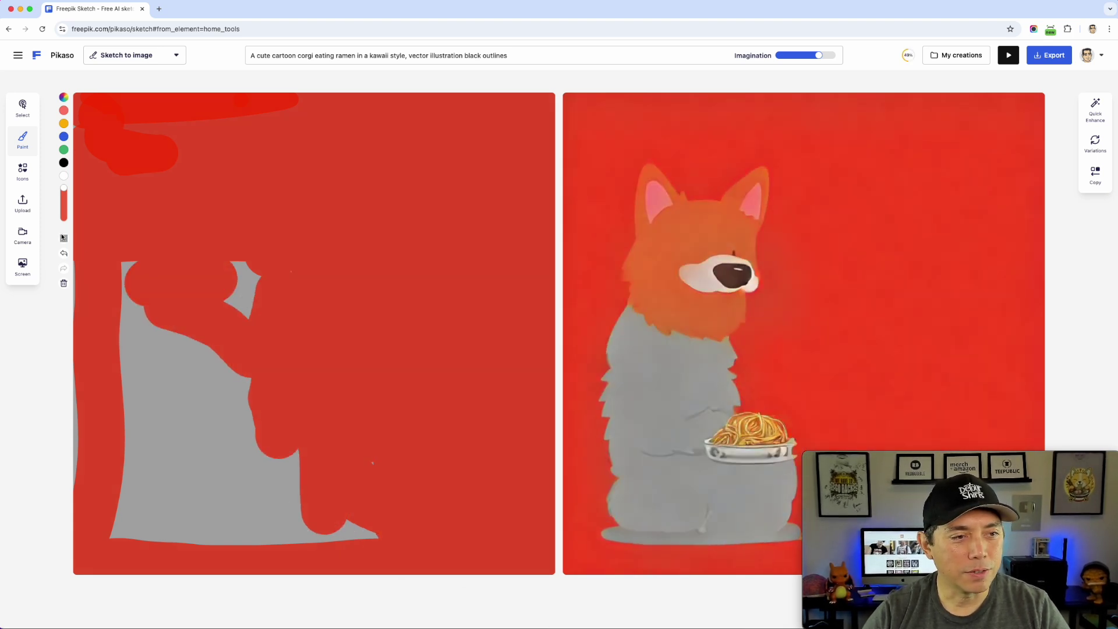
left_click(63, 239)
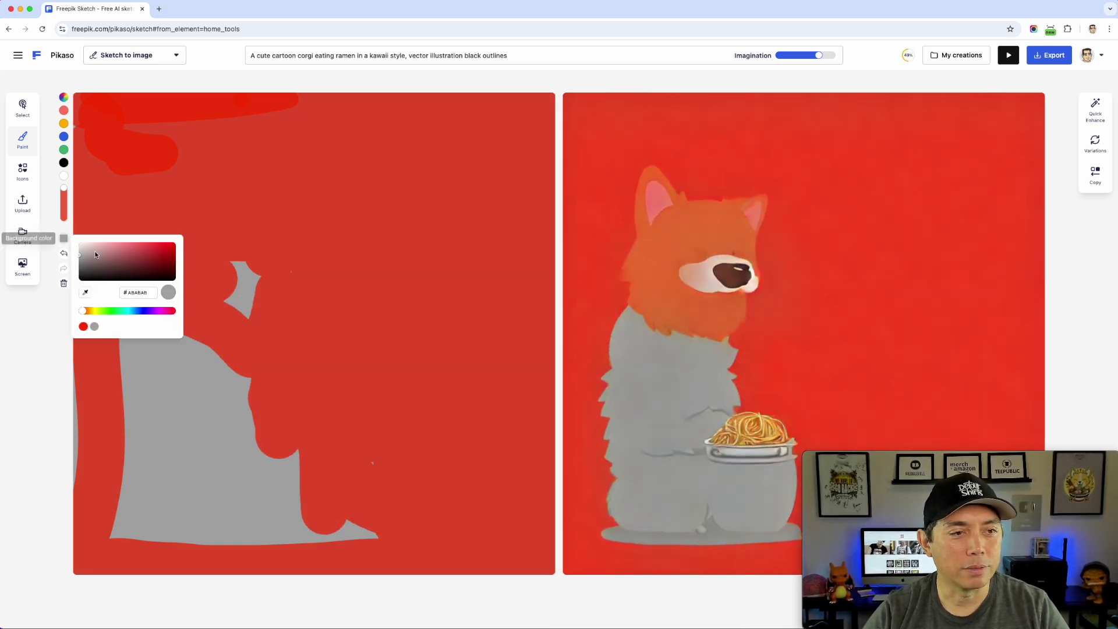
left_click(83, 327)
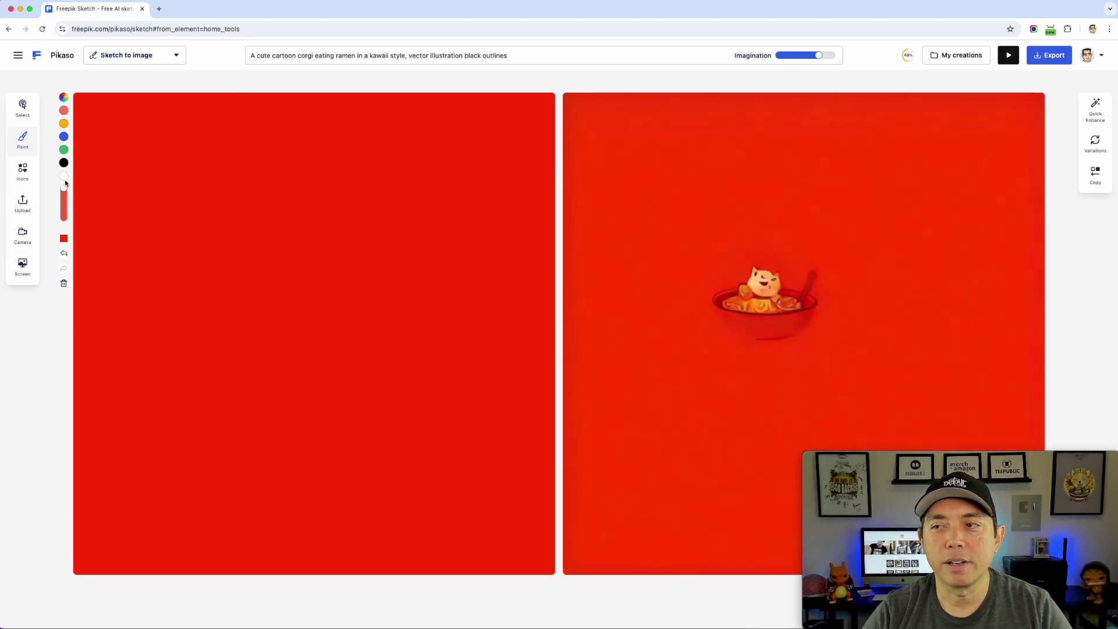
Paint a large filled yellow circle in the middle of the red canvas and dismiss the daily drawings notice.
left_click(63, 99)
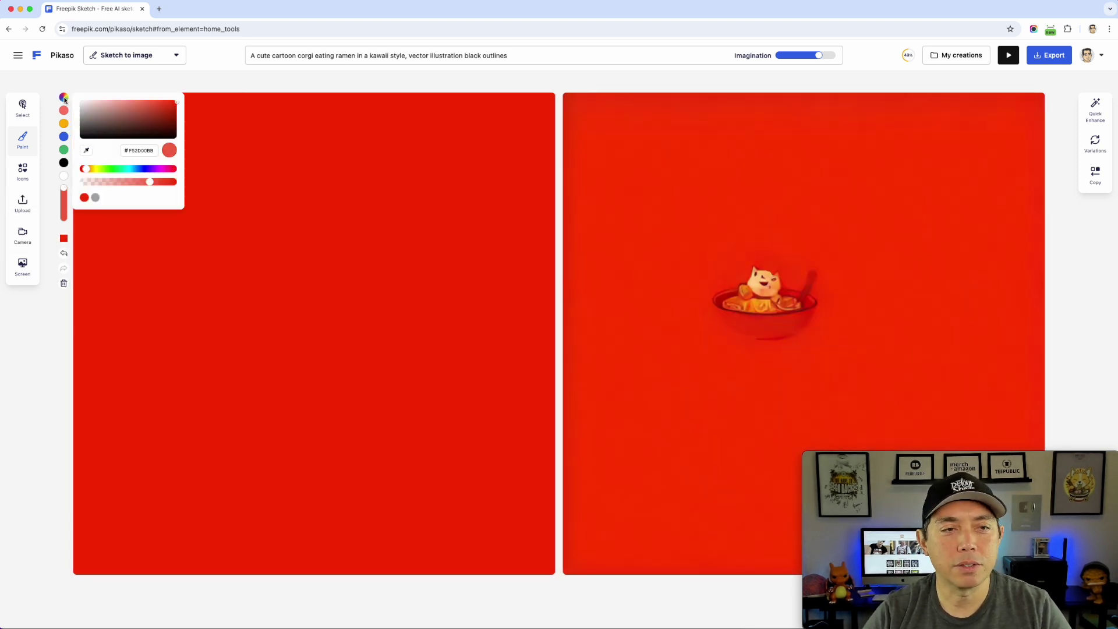
left_click_drag(85, 171, 98, 170)
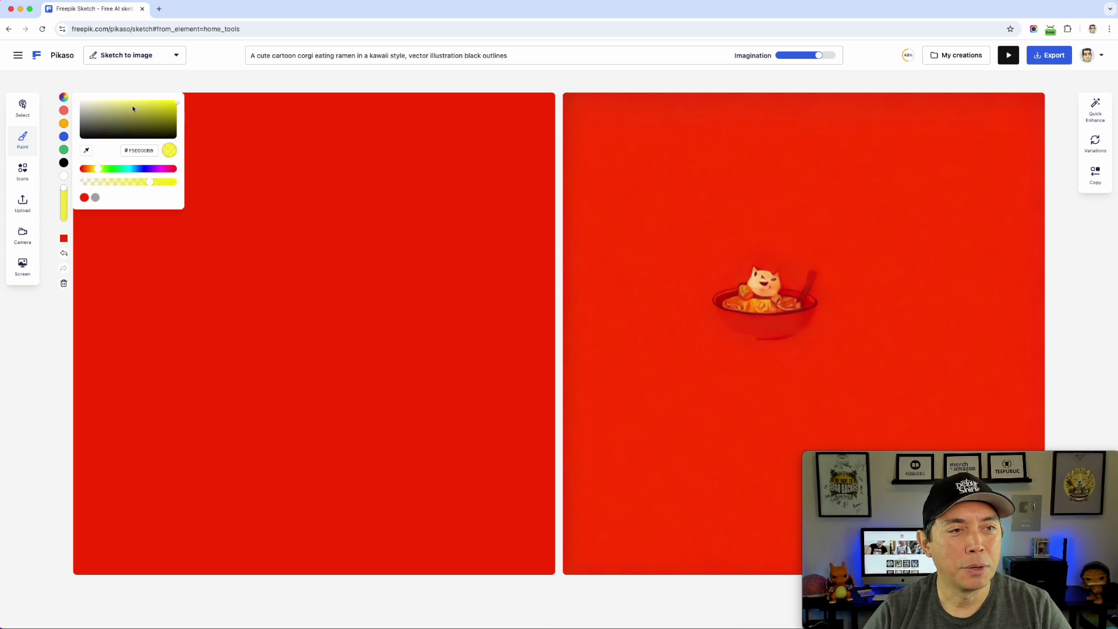
left_click(271, 204)
mouse_move(270, 202)
left_mouse_down()
mouse_move(215, 249)
mouse_move(237, 379)
mouse_move(377, 339)
mouse_move(224, 255)
mouse_move(282, 402)
mouse_move(346, 254)
mouse_move(195, 245)
mouse_move(187, 390)
mouse_move(352, 422)
mouse_move(373, 242)
mouse_move(219, 215)
mouse_move(235, 387)
mouse_move(404, 351)
mouse_move(355, 206)
left_mouse_up()
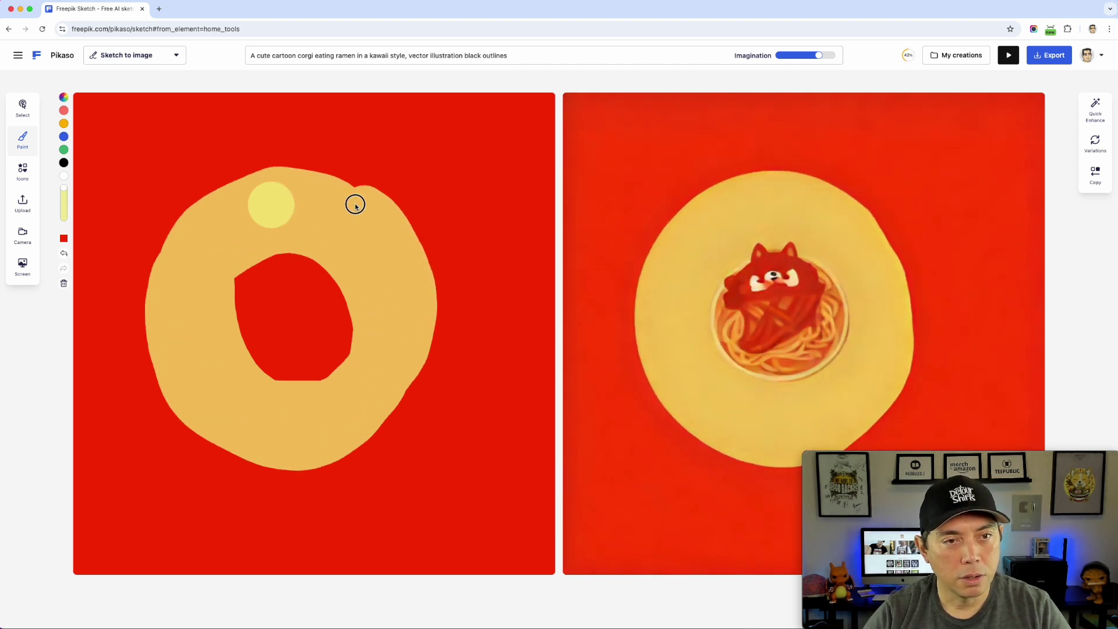
mouse_move(277, 195)
left_mouse_down()
mouse_move(334, 219)
mouse_move(382, 392)
mouse_move(245, 436)
mouse_move(187, 282)
mouse_move(327, 207)
mouse_move(414, 319)
mouse_move(344, 438)
left_mouse_up()
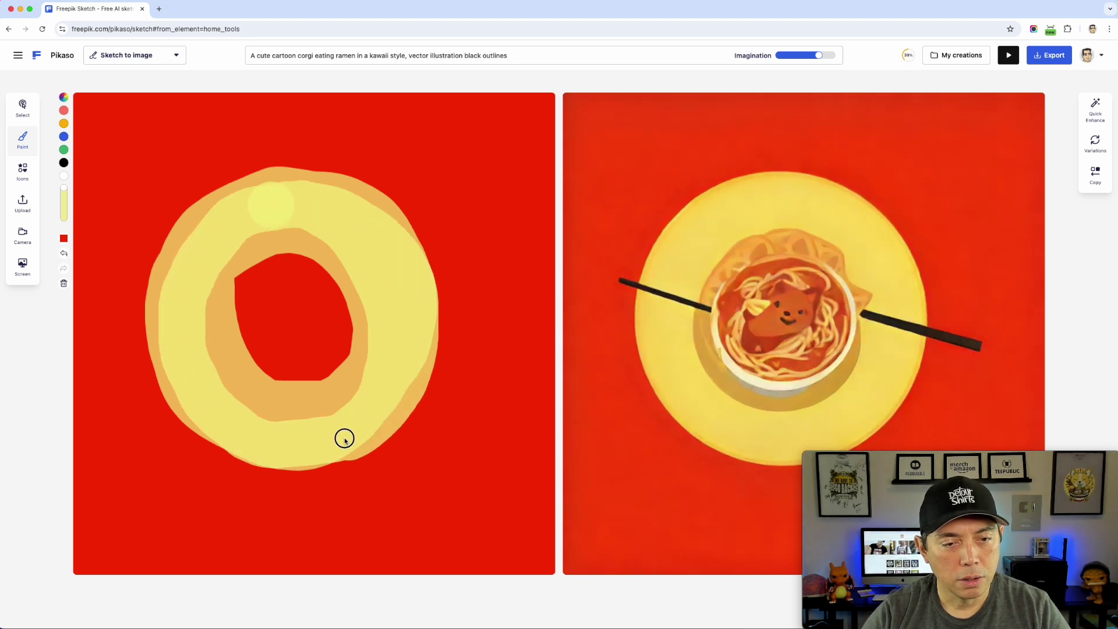
mouse_move(287, 305)
left_mouse_down()
mouse_move(271, 267)
mouse_move(320, 357)
mouse_move(314, 335)
mouse_move(342, 244)
mouse_move(277, 197)
mouse_move(312, 193)
mouse_move(410, 268)
mouse_move(417, 379)
mouse_move(287, 439)
mouse_move(175, 299)
mouse_move(263, 203)
left_mouse_up()
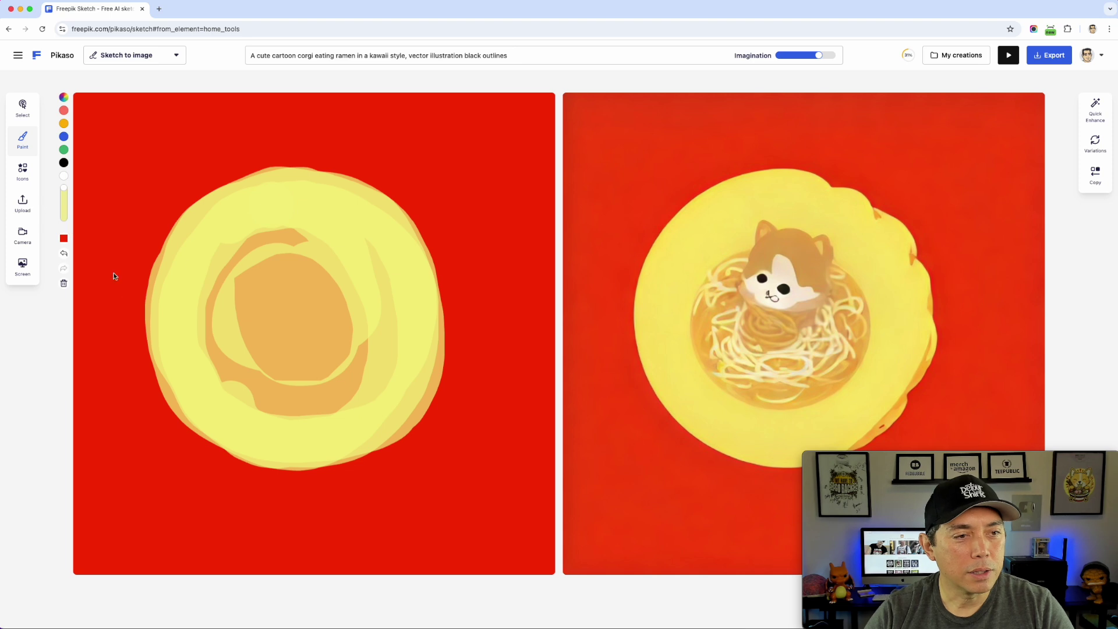
mouse_move(308, 233)
left_mouse_down()
mouse_move(233, 262)
mouse_move(297, 287)
mouse_move(279, 335)
left_mouse_up()
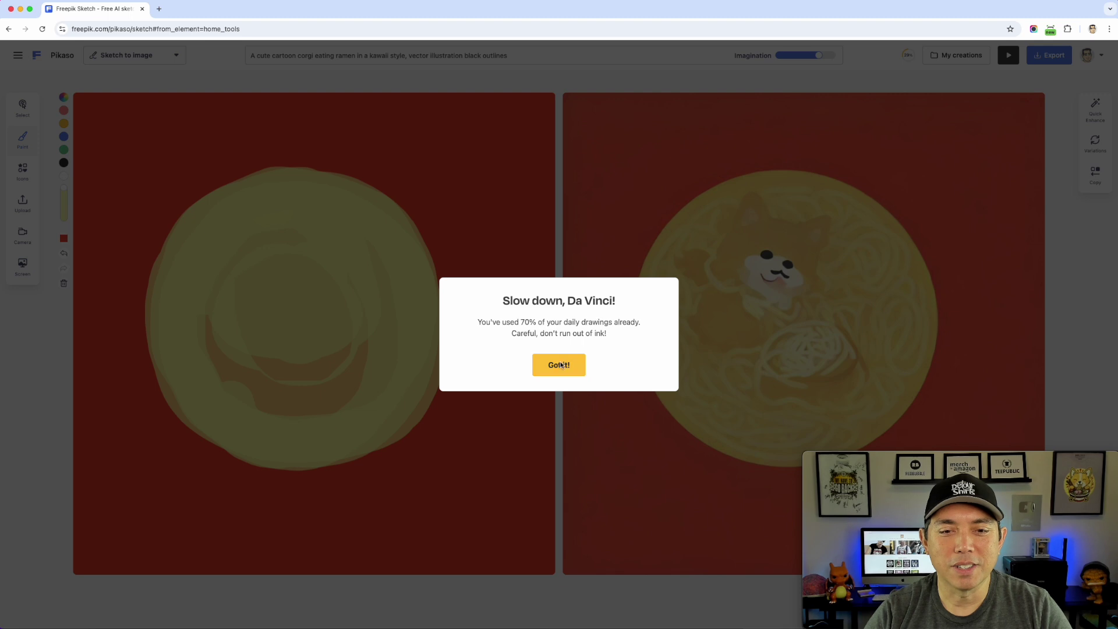
left_click(559, 366)
mouse_move(894, 66)
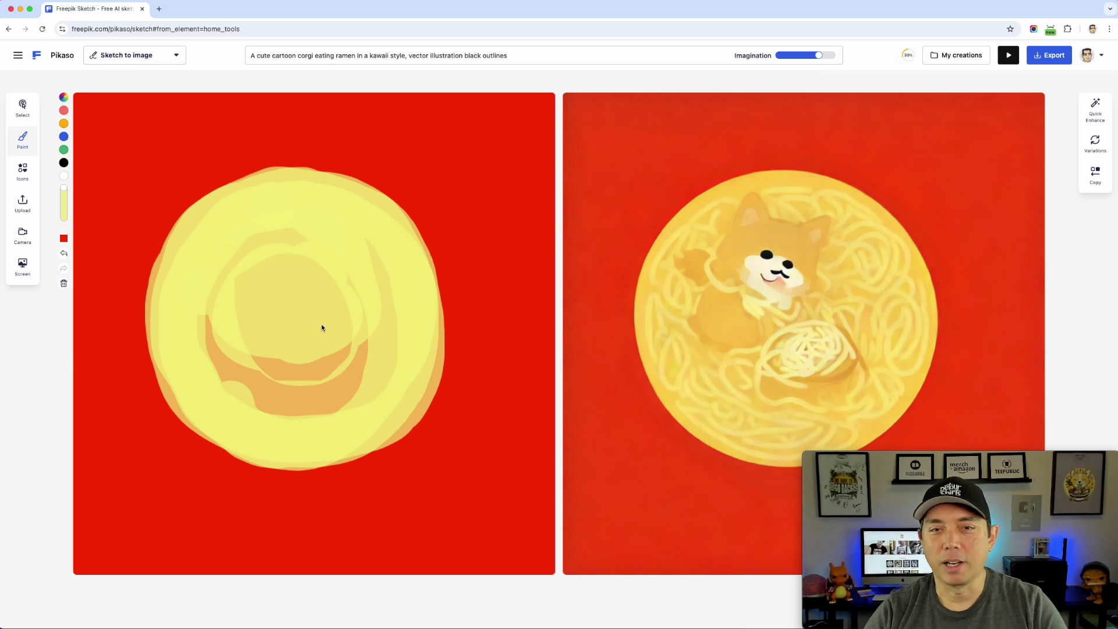
Paint a white bowl-shaped patch inside the lower half of the yellow circle.
left_click(64, 176)
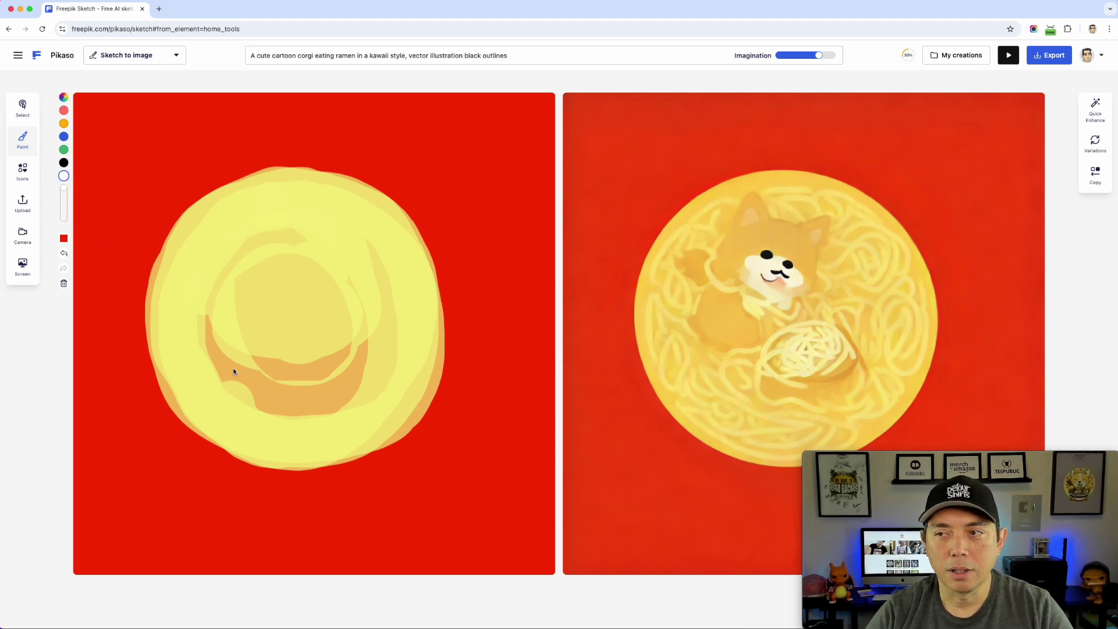
left_click_drag(232, 370, 247, 390)
mouse_move(307, 412)
left_mouse_down()
mouse_move(324, 379)
mouse_move(274, 374)
mouse_move(340, 389)
mouse_move(263, 404)
left_mouse_up()
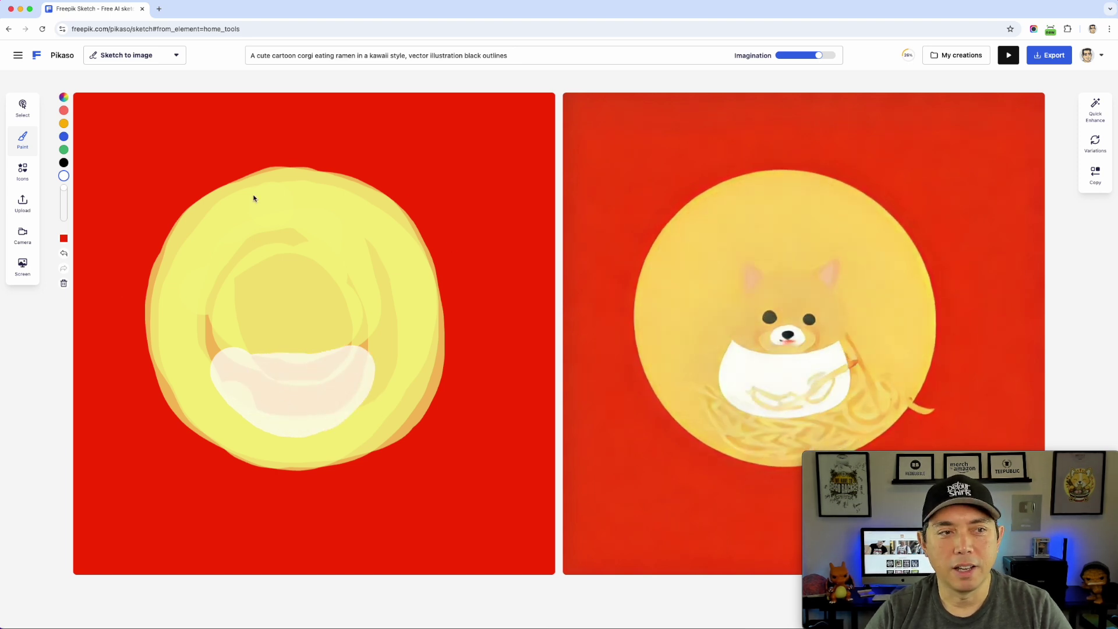
Outline the corgi's pointed ears, head and first paw over the yellow circle in black with a thinner brush.
left_click(65, 163)
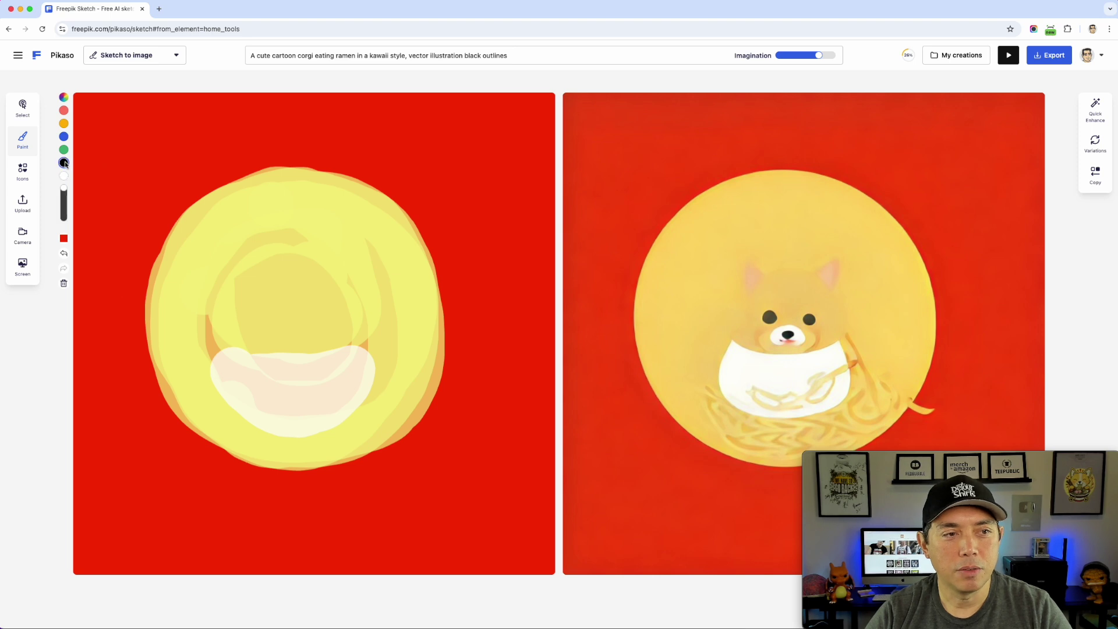
left_click_drag(65, 194, 66, 216)
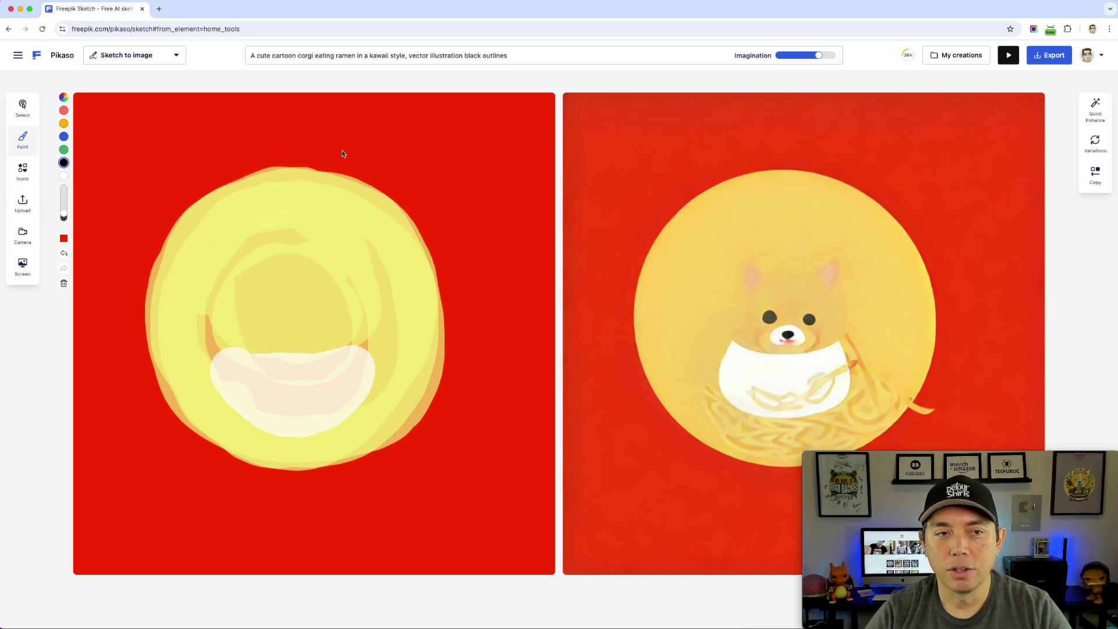
mouse_move(262, 209)
left_mouse_down()
mouse_move(219, 175)
mouse_move(200, 180)
mouse_move(202, 243)
left_mouse_up()
mouse_move(262, 205)
left_mouse_down()
mouse_move(292, 197)
mouse_move(340, 209)
mouse_move(387, 169)
mouse_move(384, 237)
left_mouse_up()
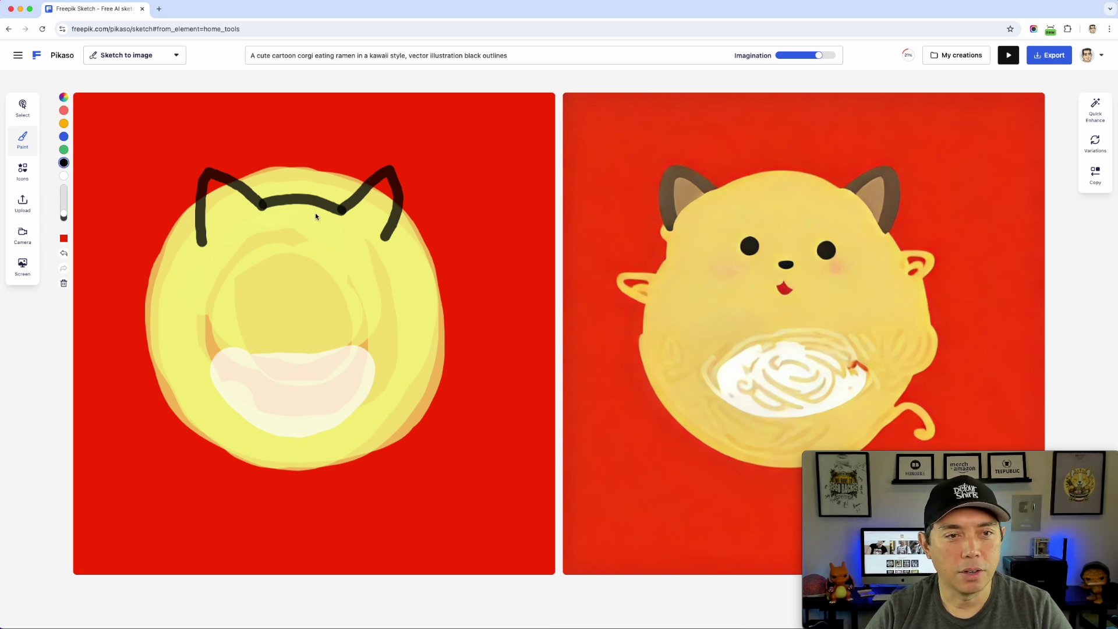
left_click_drag(382, 240, 381, 308)
mouse_move(198, 246)
left_mouse_down()
mouse_move(201, 303)
mouse_move(262, 319)
mouse_move(262, 349)
mouse_move(206, 353)
left_mouse_up()
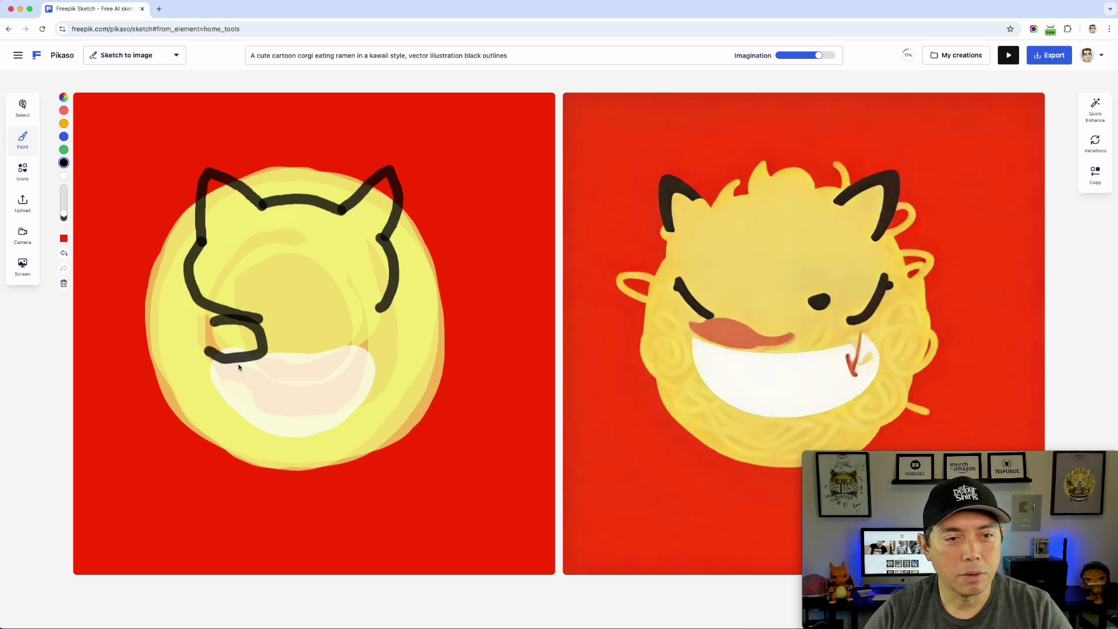
Paint the second paw above the white bowl and a curved black arm line on each side.
mouse_move(374, 320)
left_mouse_down()
mouse_move(357, 354)
mouse_move(383, 347)
left_mouse_up()
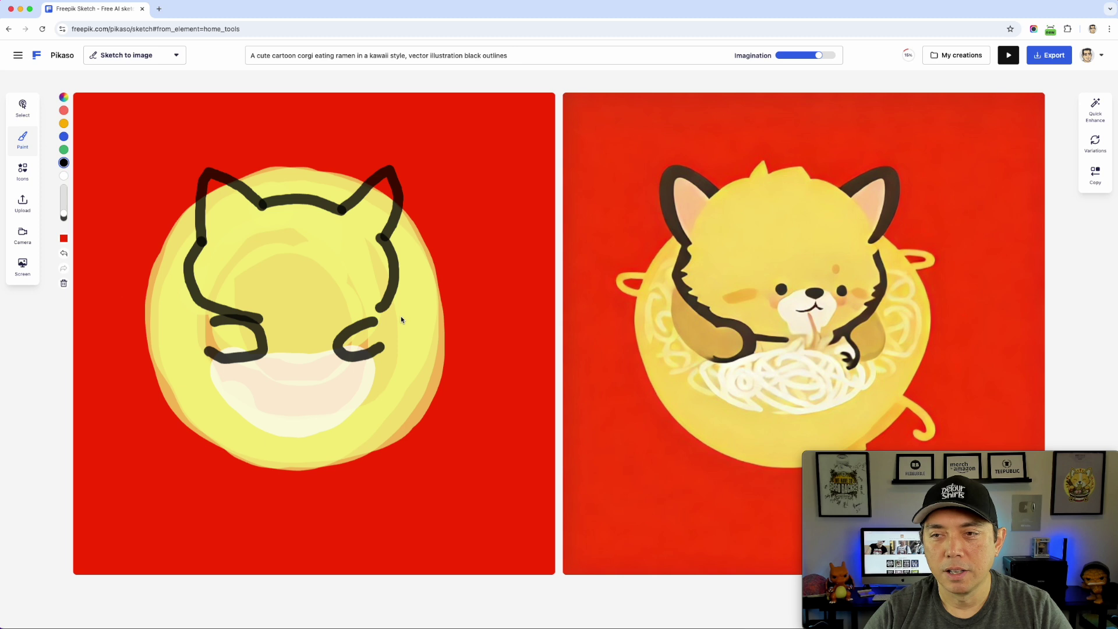
left_click_drag(380, 315, 396, 366)
mouse_move(211, 314)
left_mouse_down()
mouse_move(180, 332)
mouse_move(186, 365)
left_mouse_up()
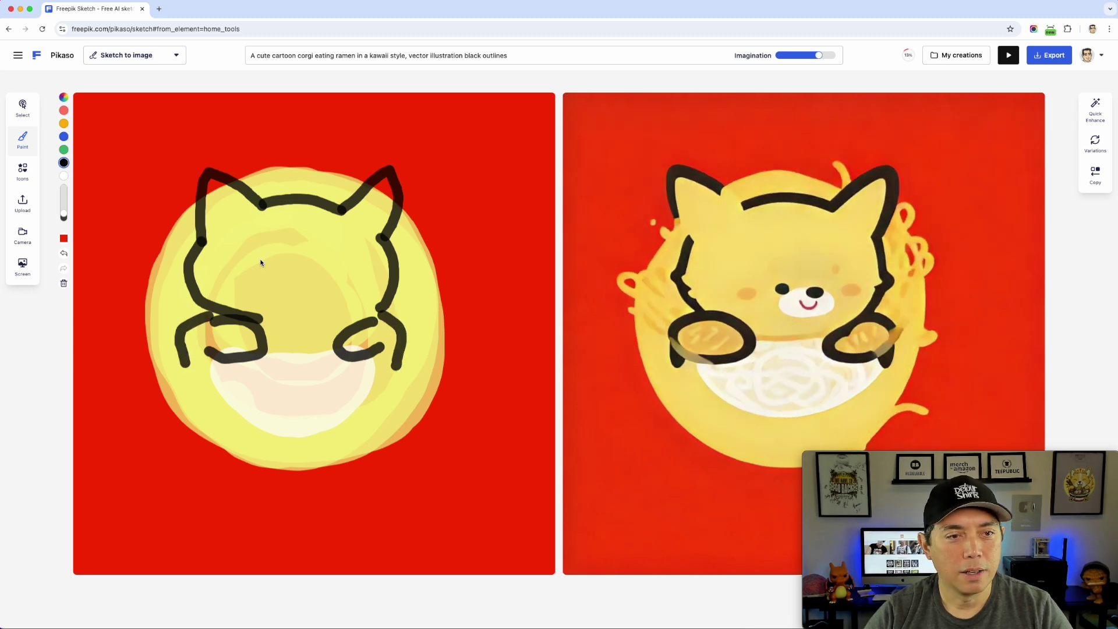
Draw two curved closed eyes, a wavy mouth and noodle strands hanging from the mouth towards the bowl.
left_click_drag(240, 258, 343, 257)
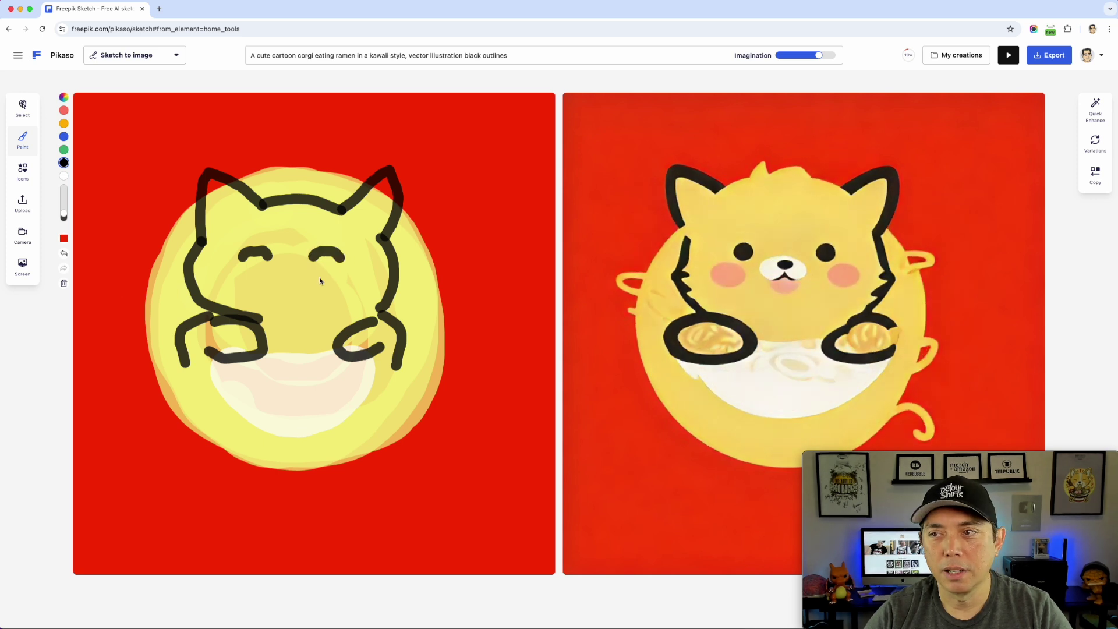
left_click_drag(266, 286, 310, 286)
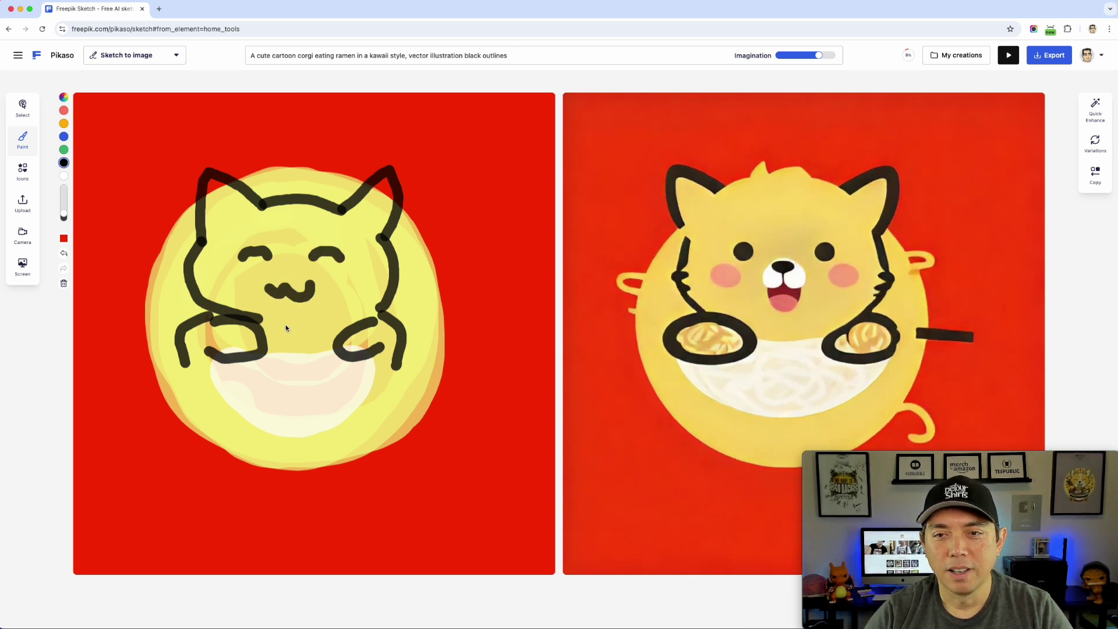
mouse_move(285, 294)
left_mouse_down()
mouse_move(279, 332)
mouse_move(290, 352)
mouse_move(294, 332)
mouse_move(299, 350)
left_mouse_up()
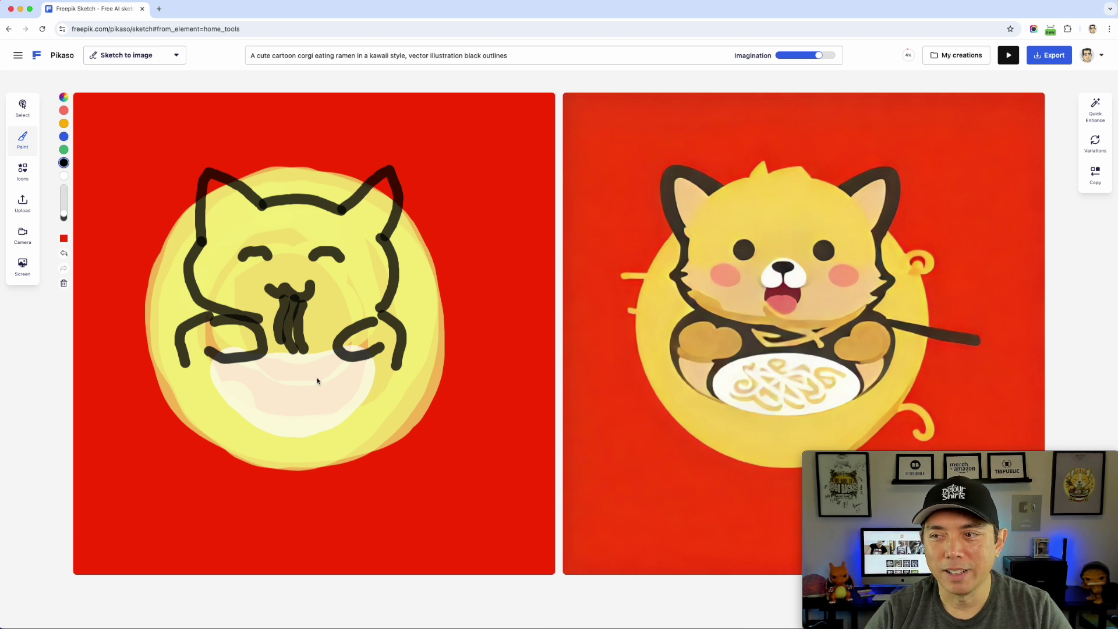
Draw two rounded feet below the bowl and diagonal black chopsticks across the paw at the sketch's left.
mouse_move(242, 429)
left_mouse_down()
mouse_move(229, 417)
mouse_move(209, 462)
mouse_move(244, 426)
left_mouse_up()
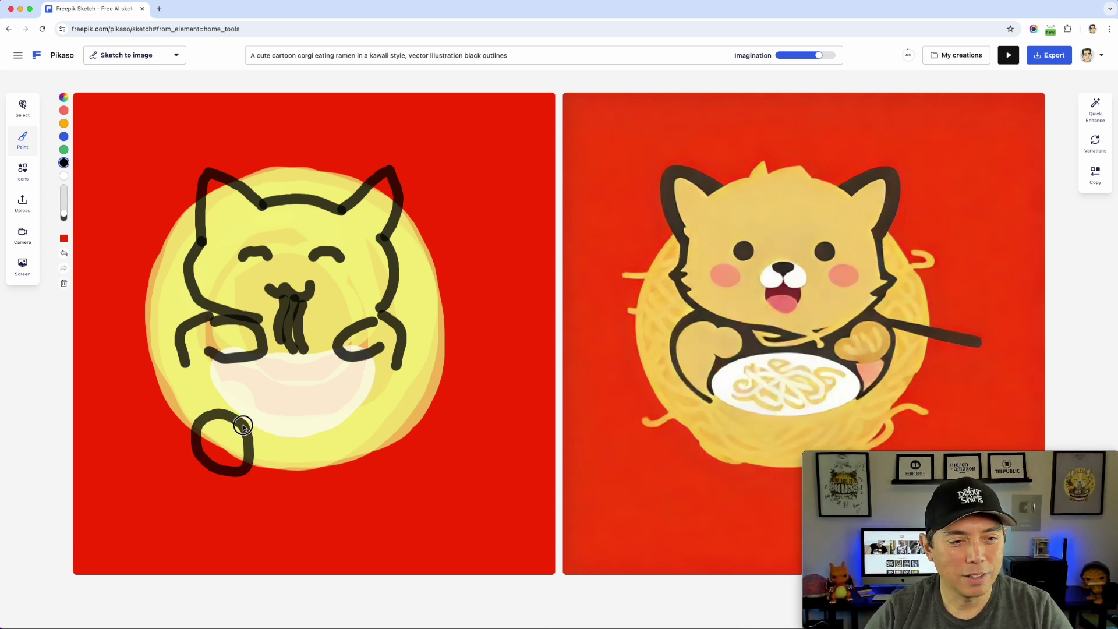
mouse_move(356, 408)
left_mouse_down()
mouse_move(332, 434)
mouse_move(367, 462)
mouse_move(348, 412)
left_mouse_up()
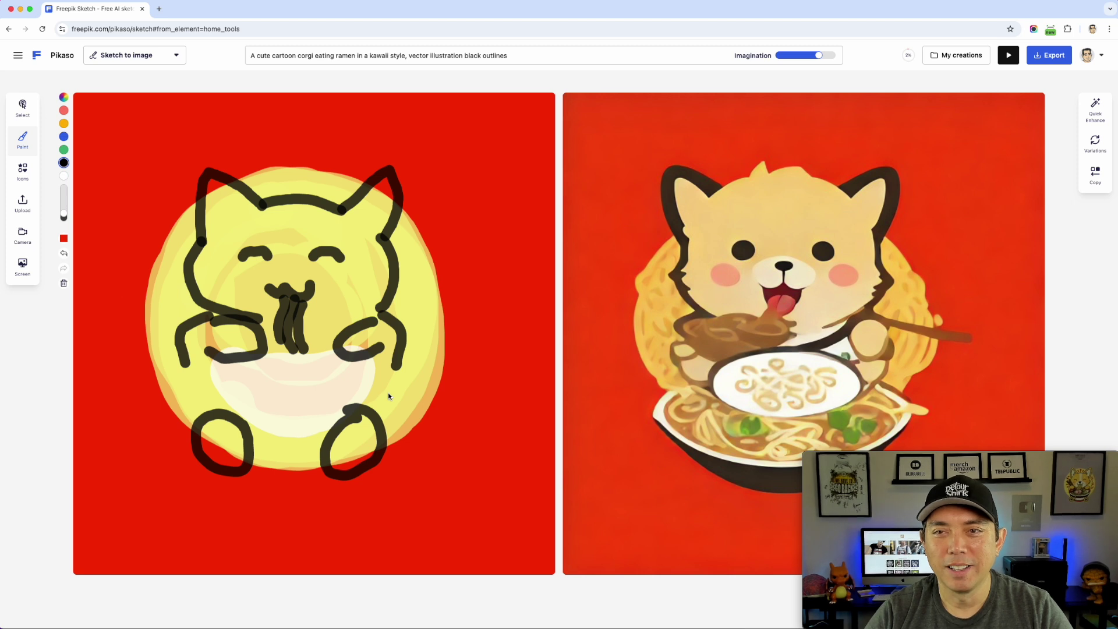
left_click_drag(179, 301, 244, 369)
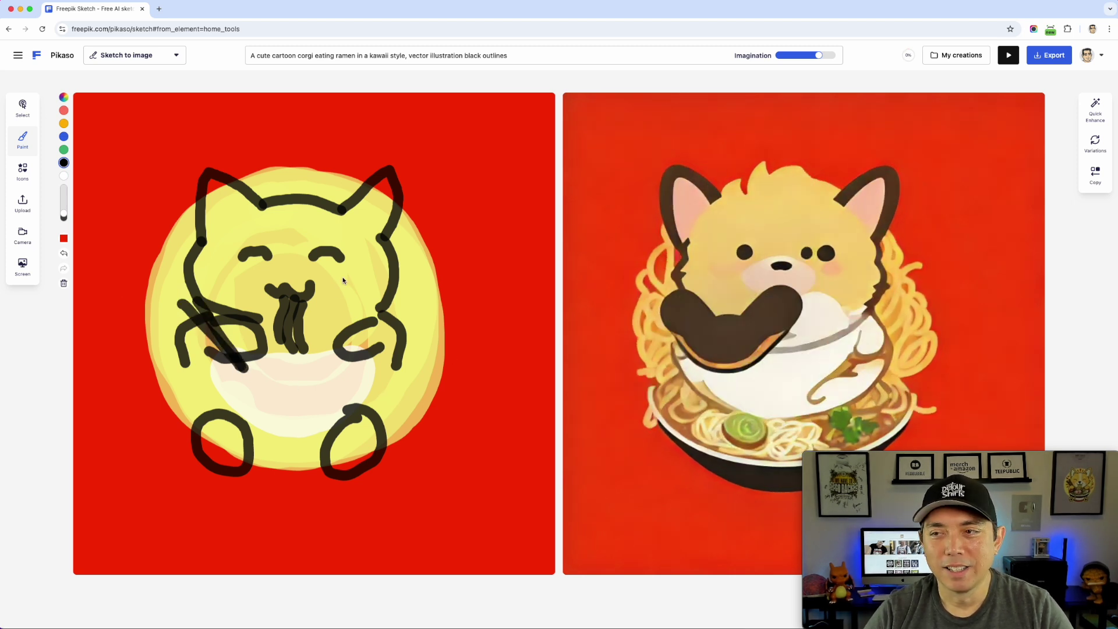
Paint a white stripe from the corgi's forehead down to its mouth and decline the Premium offer.
left_click(64, 177)
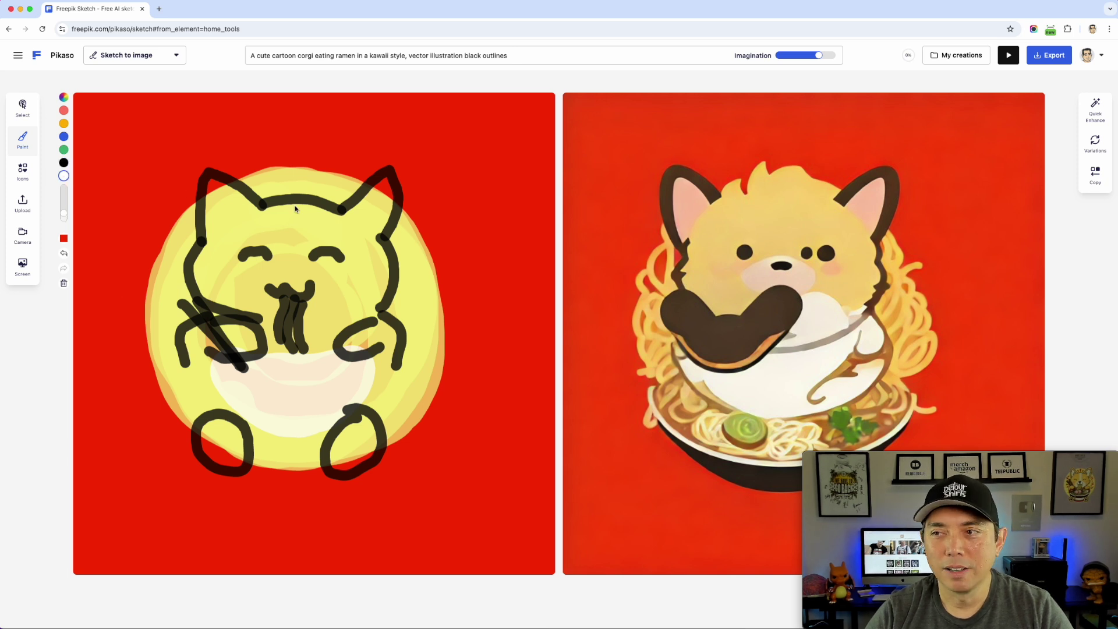
left_click_drag(295, 208, 289, 271)
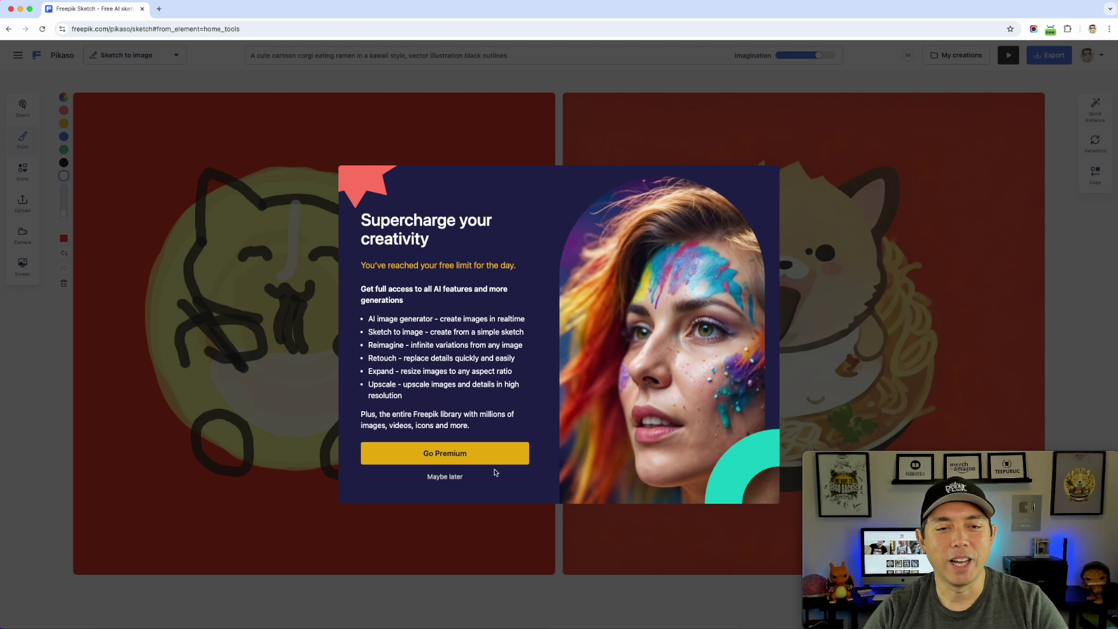
left_click(444, 480)
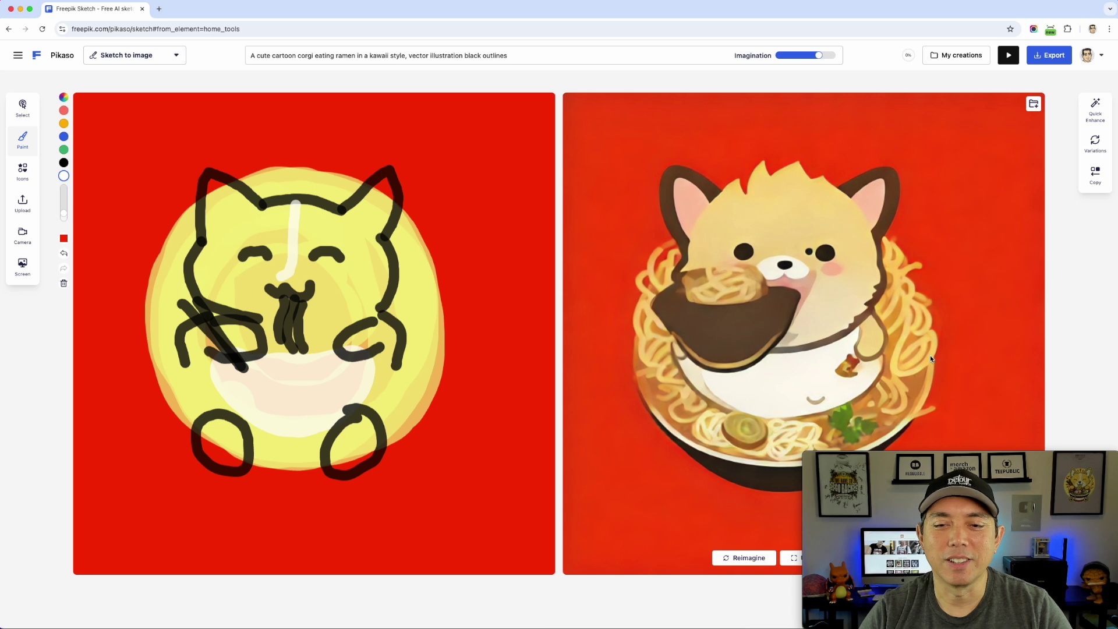
Switch from Sketch to image to the AI image generator and show its Inspiration gallery.
mouse_move(913, 54)
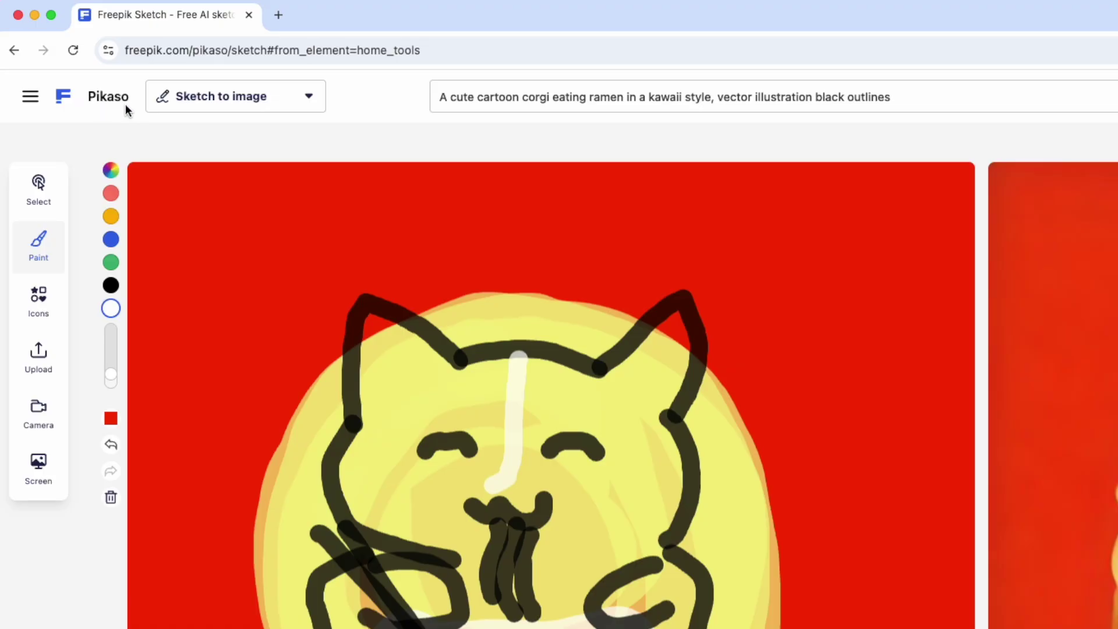
left_click(227, 96)
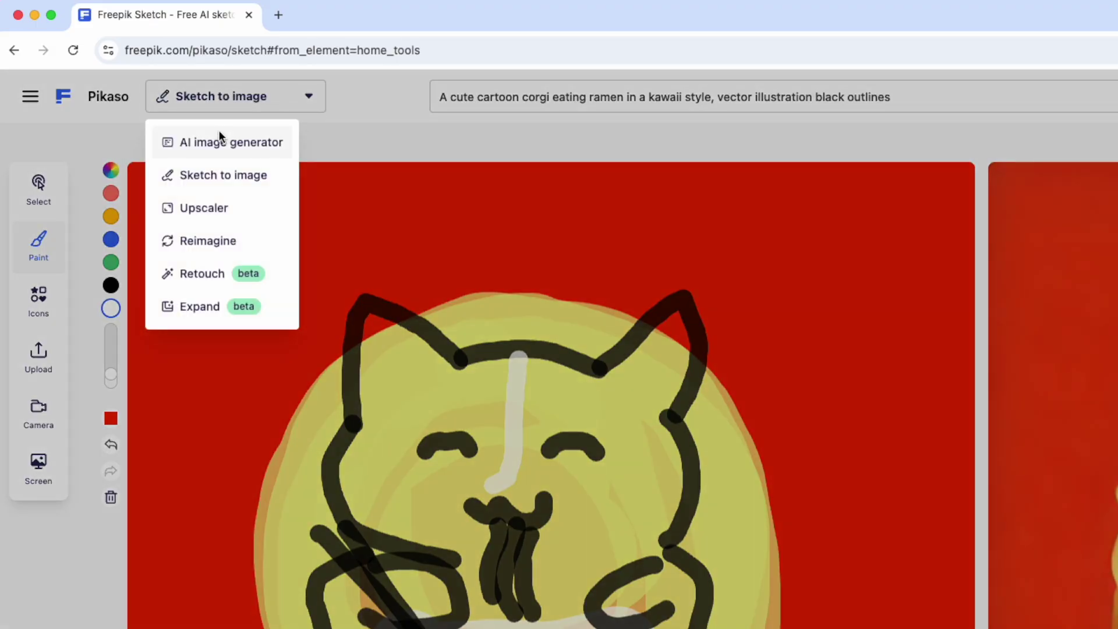
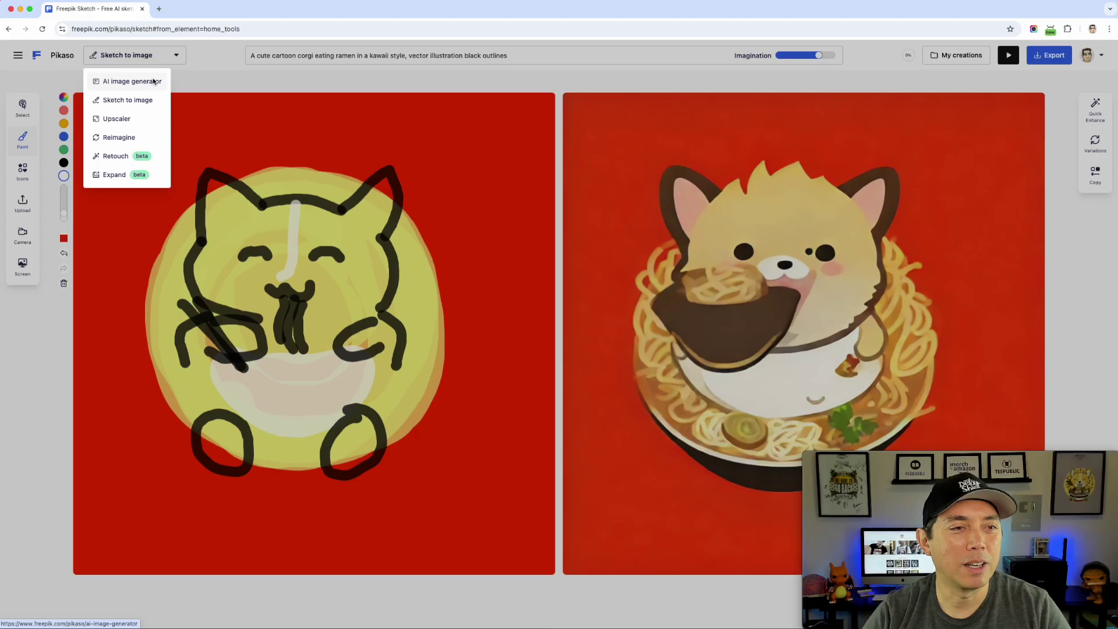
left_click(271, 141)
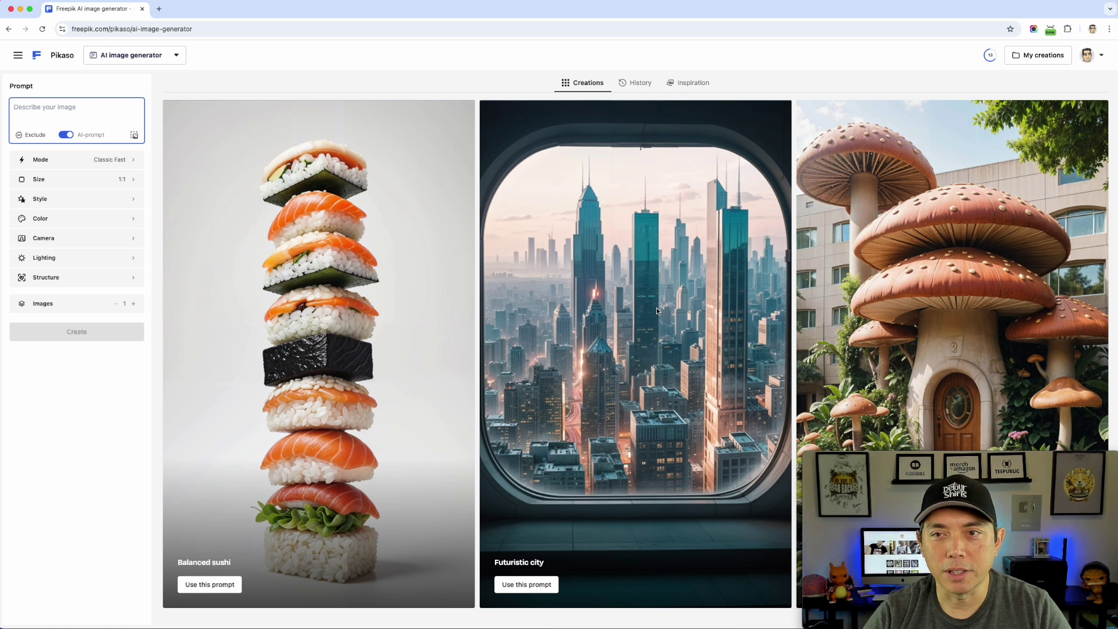
left_click(703, 84)
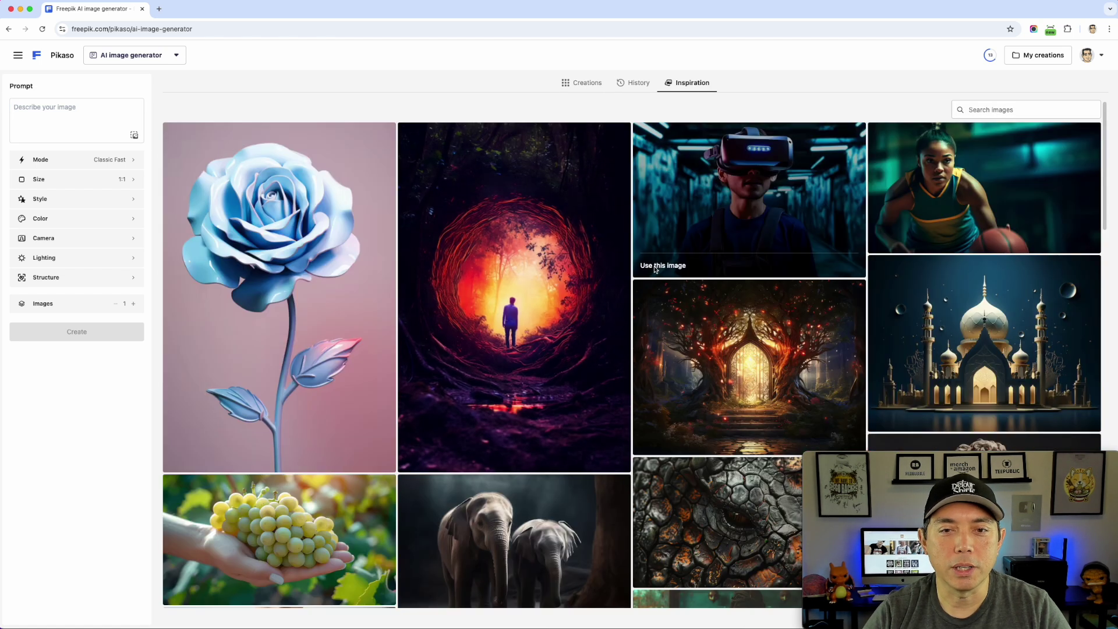
Use the gallery illustration of the woman in a straw hat and orange sunglasses as both Prompt and Style.
scroll(655, 269, "down", 10)
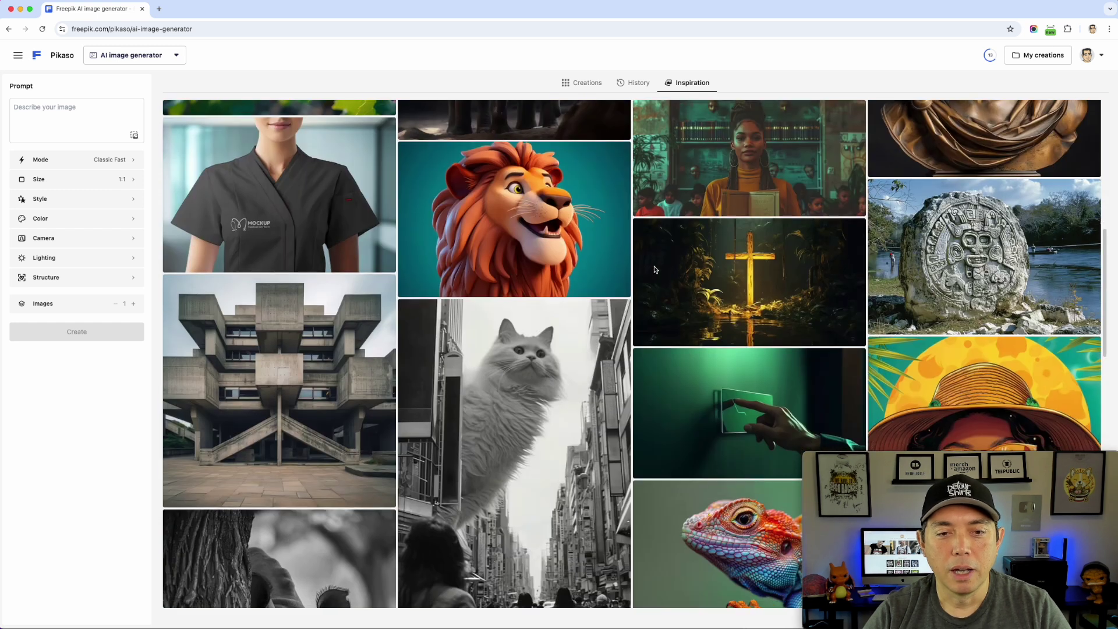
scroll(655, 269, "down", 3)
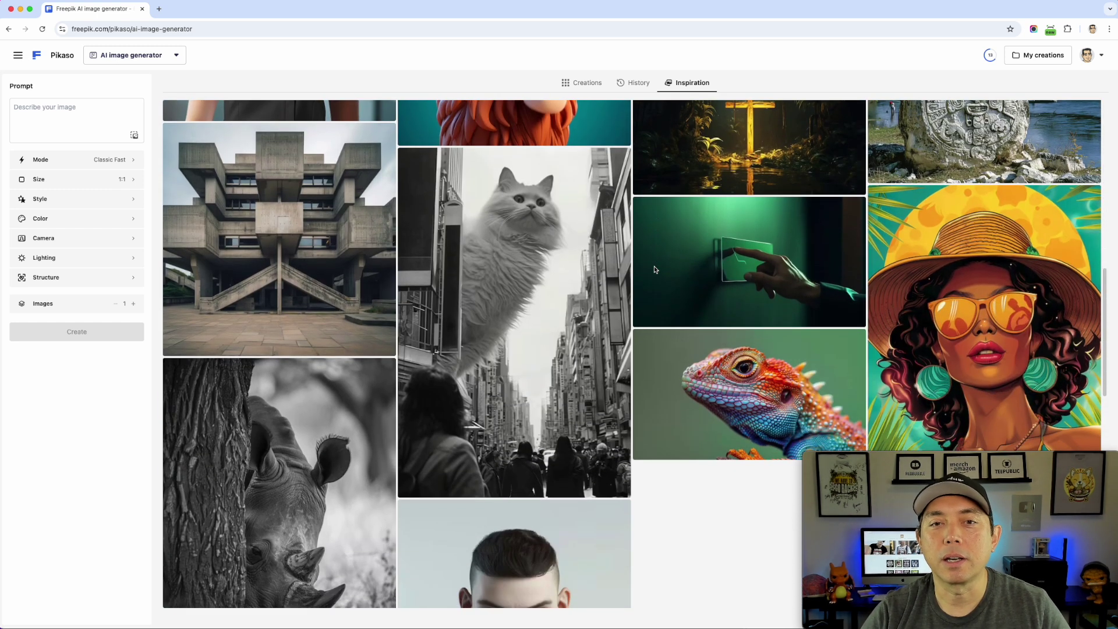
scroll(654, 269, "down", 4)
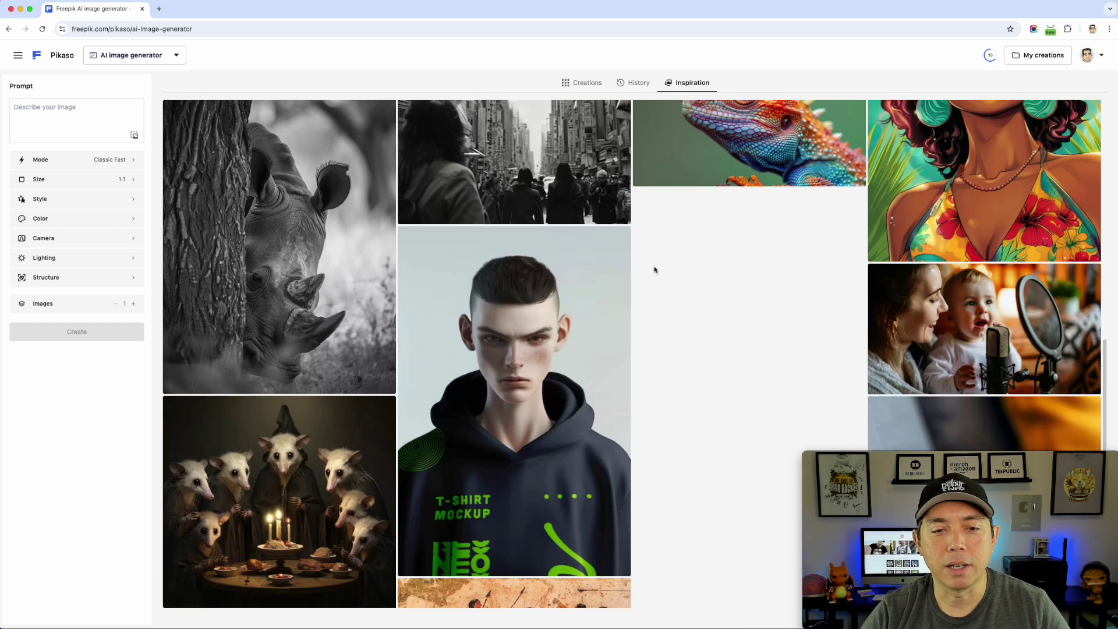
scroll(654, 269, "down", 2)
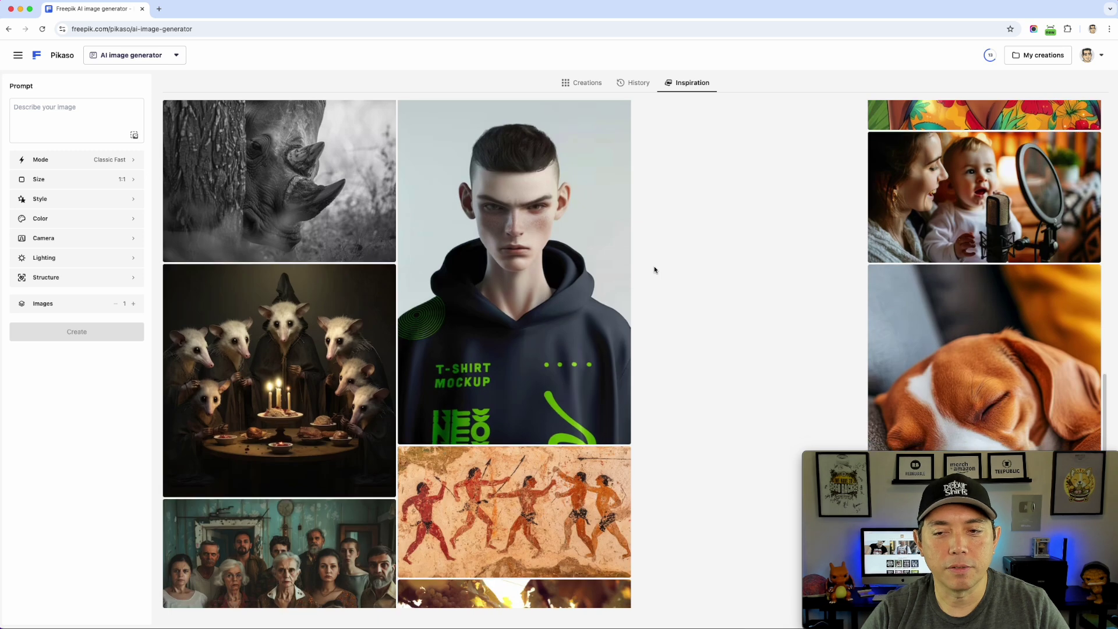
scroll(655, 269, "up", 4)
scroll(968, 211, "up", 2)
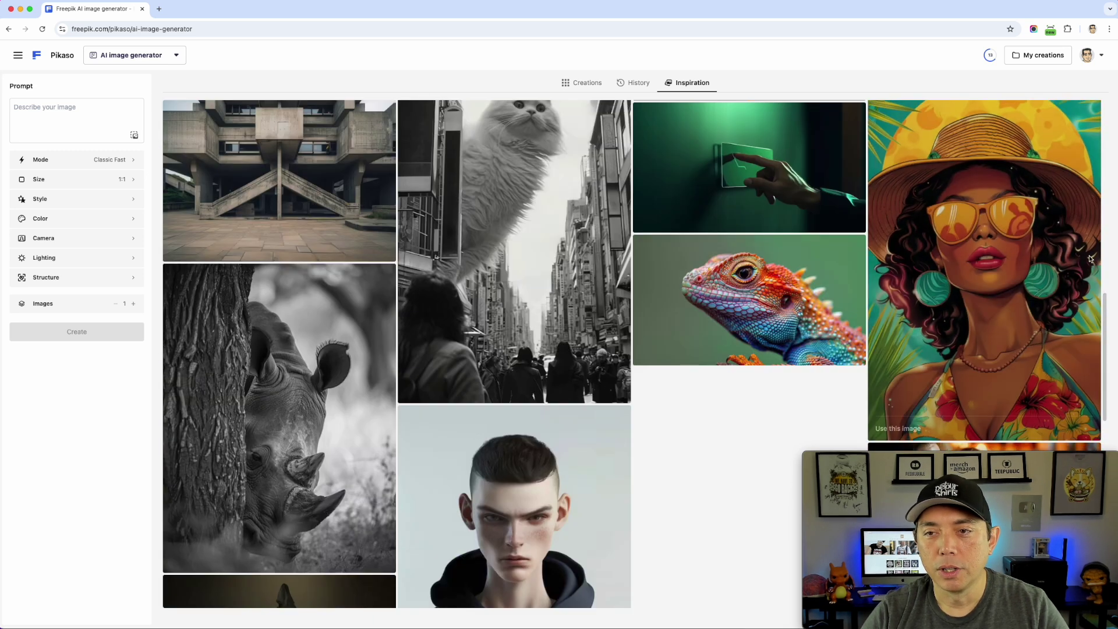
left_click(1048, 147)
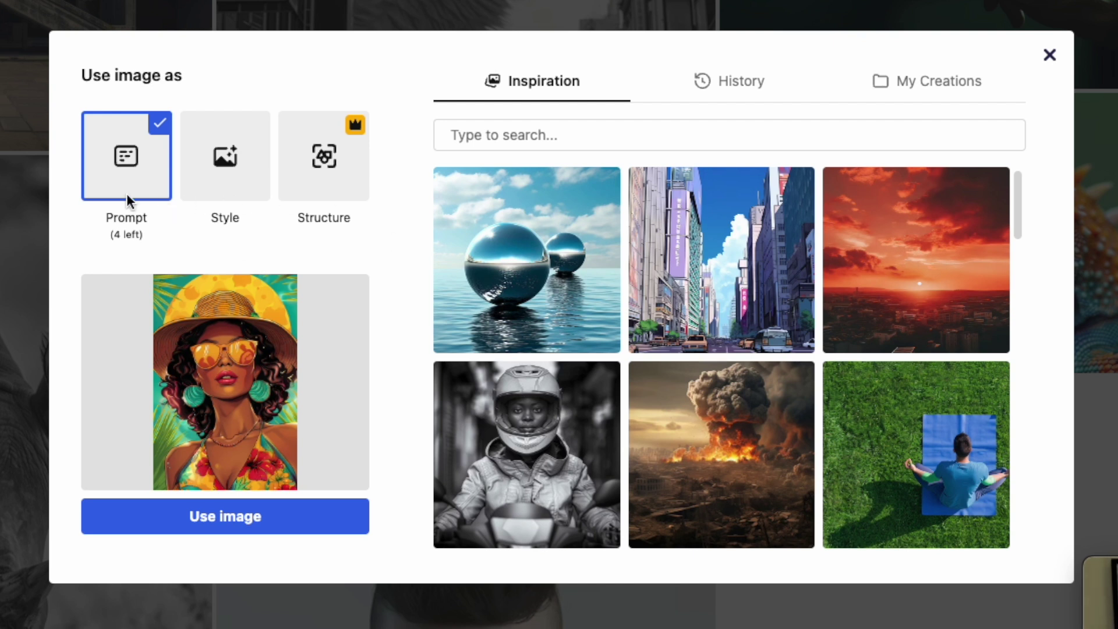
left_click(234, 180)
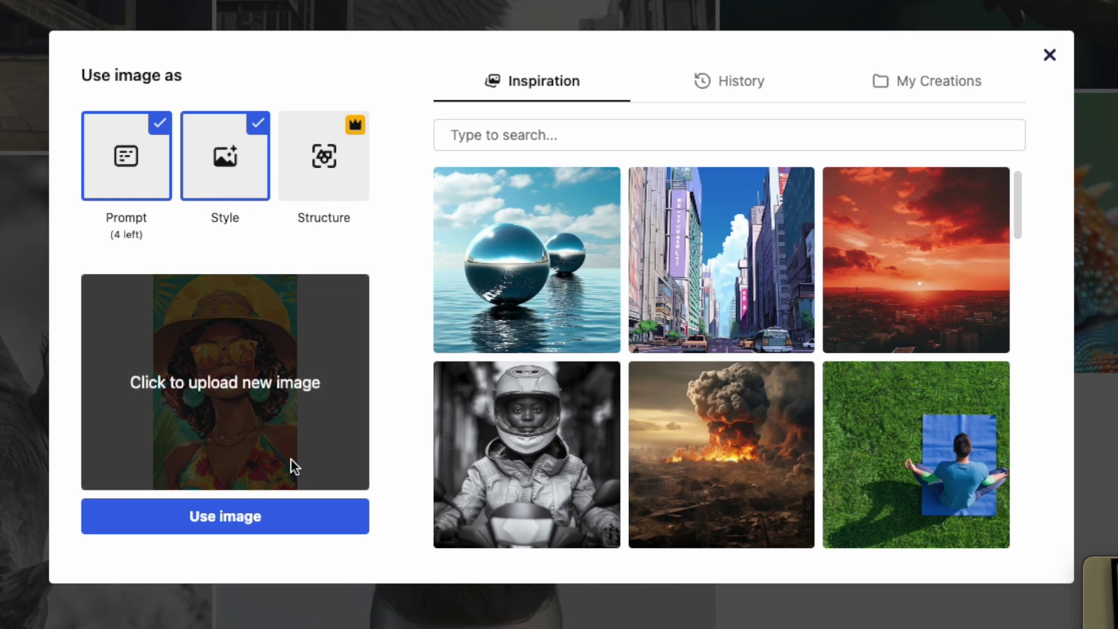
left_click(285, 524)
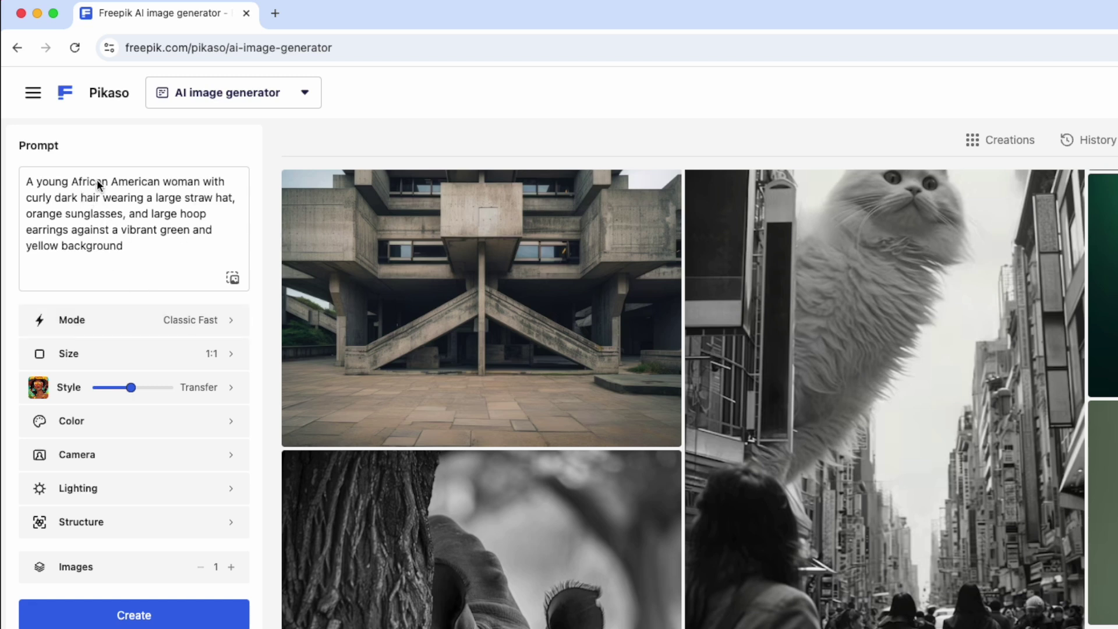
In the prompt, replace "African American woman" with "man" and delete "and large hoop earrings".
left_click(79, 181)
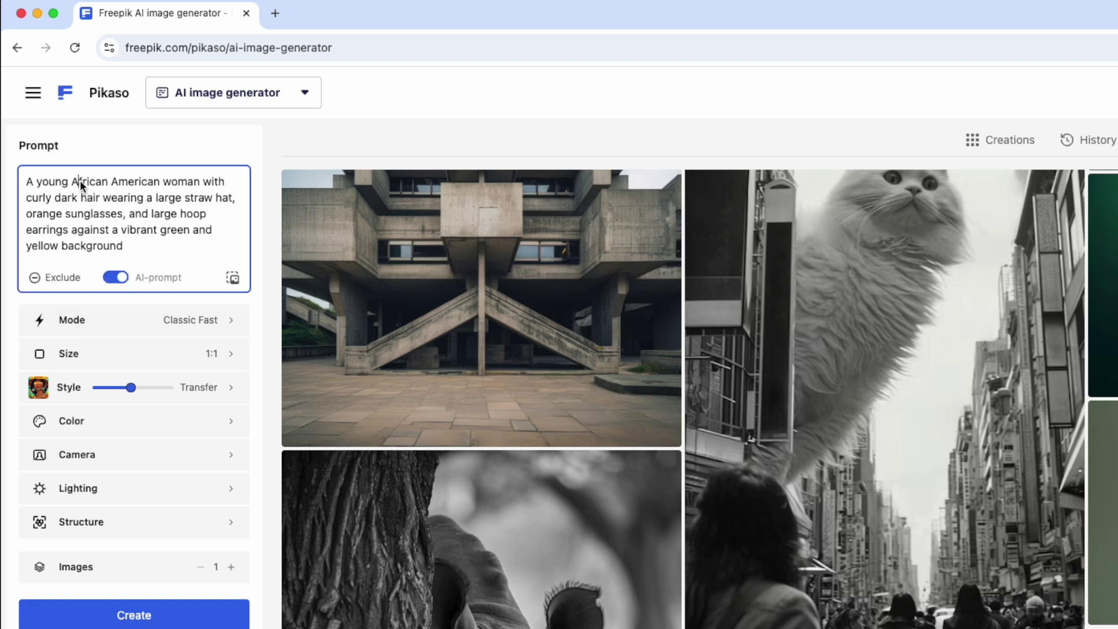
left_click_drag(70, 181, 198, 182)
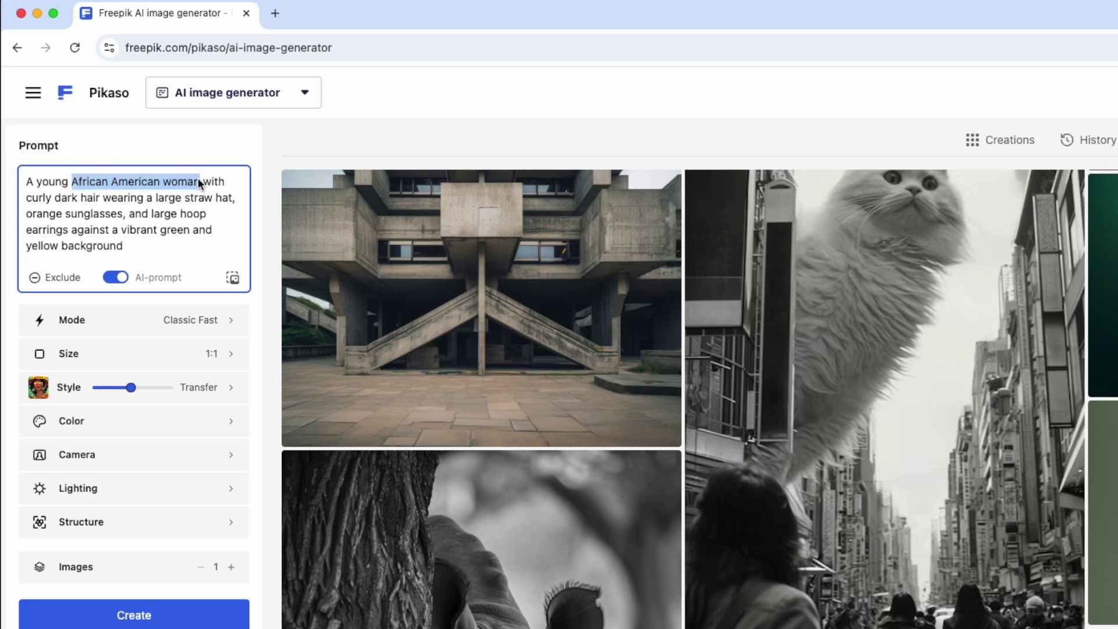
type("man")
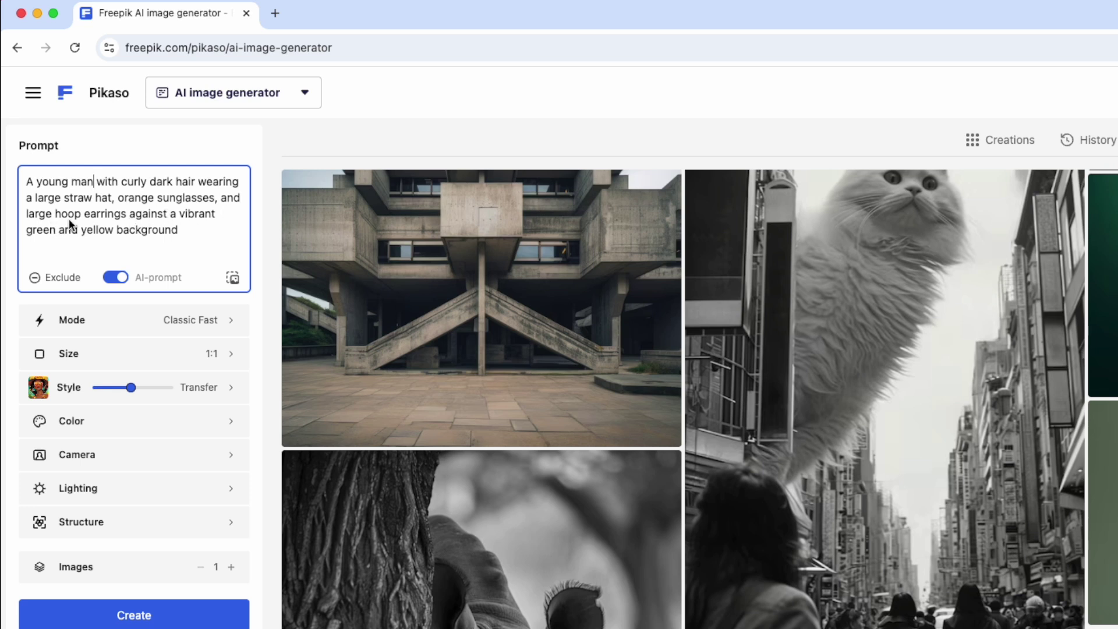
left_click_drag(222, 198, 130, 215)
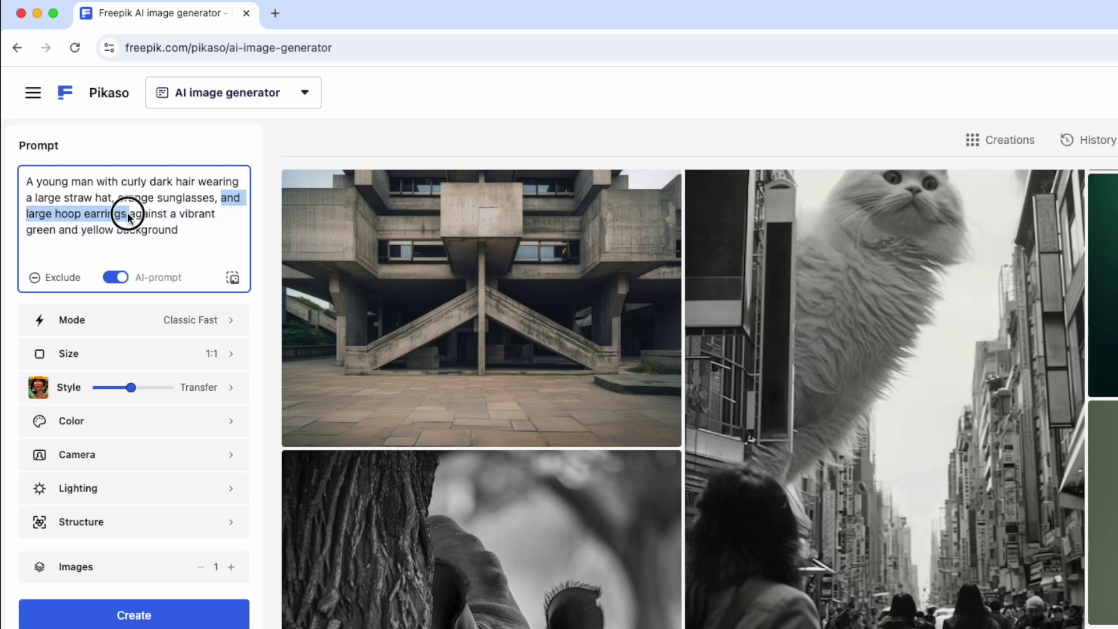
key("BackSpace")
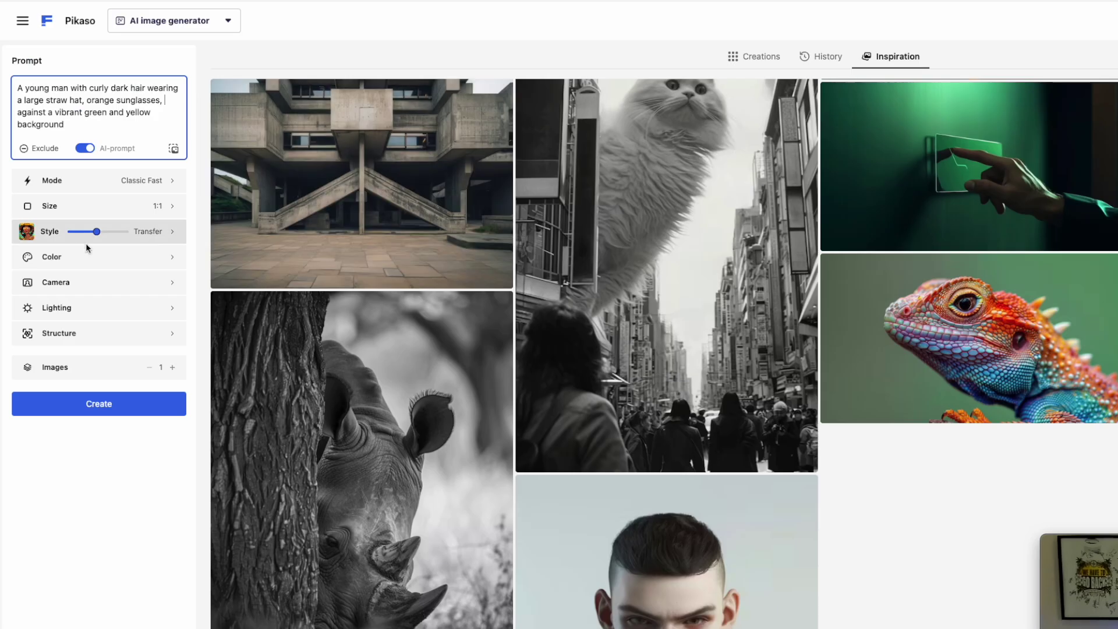
Look over the available generation modes and choose the 1:1 Square image size.
left_click(134, 187)
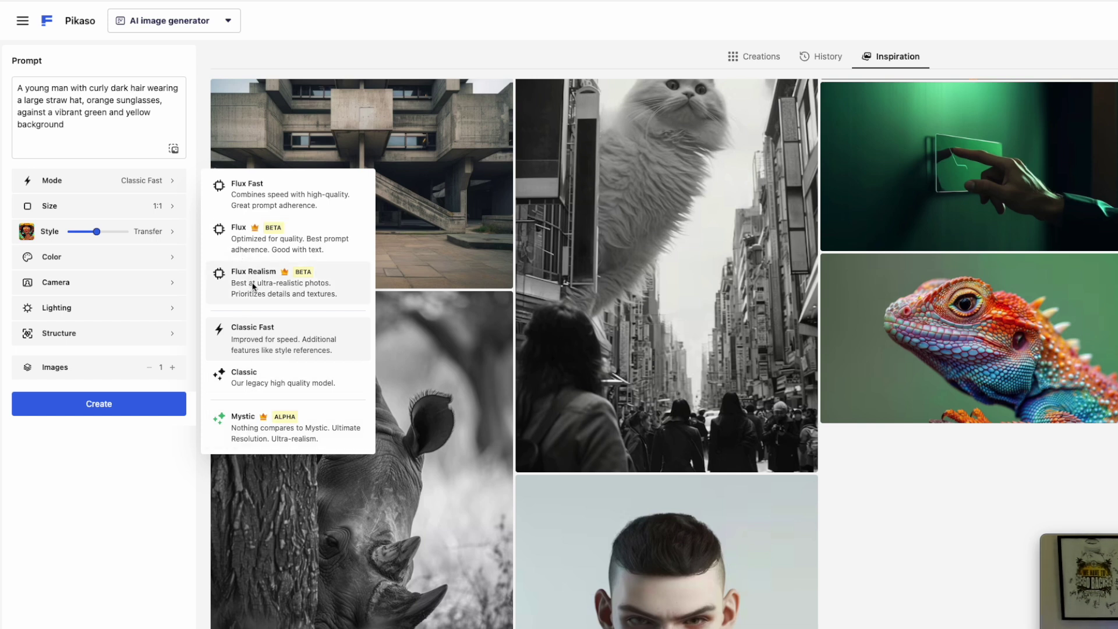
left_click(115, 203)
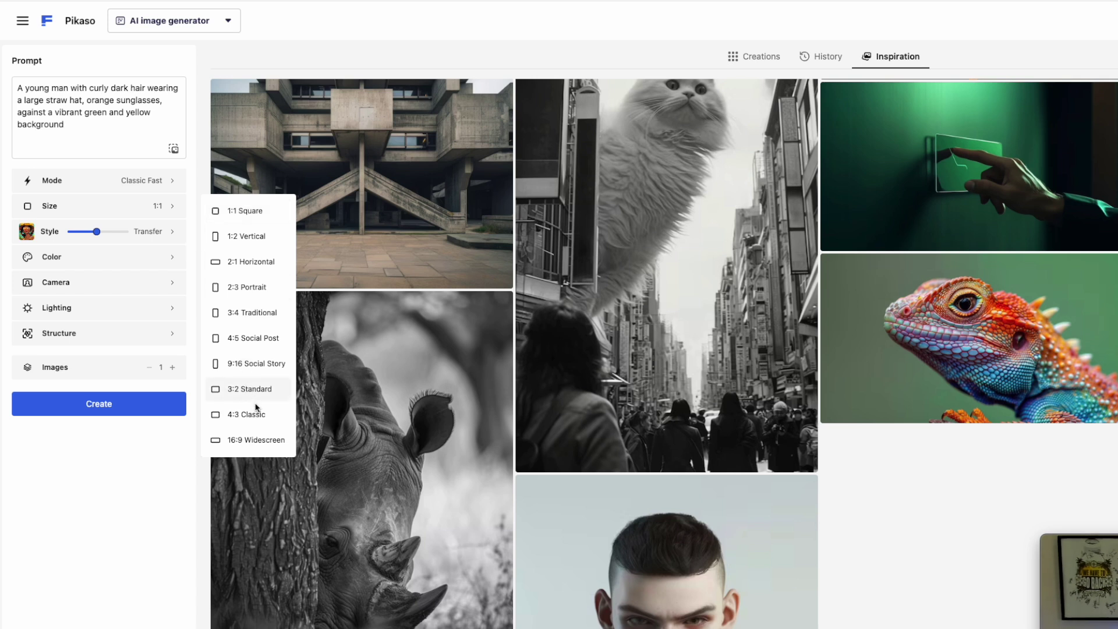
left_click(249, 213)
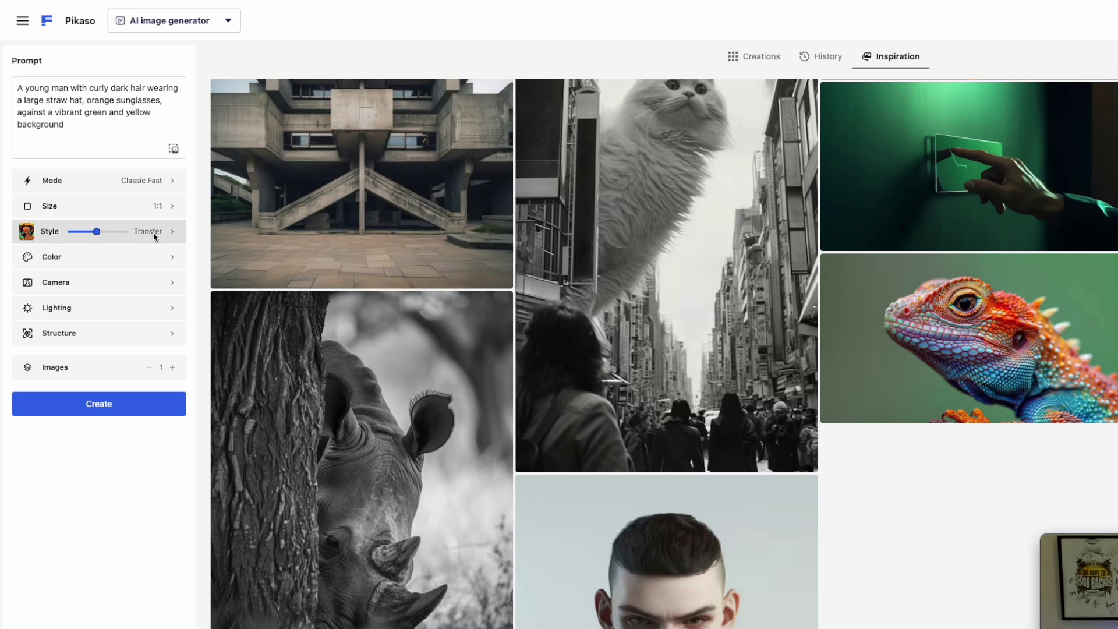
Review the available Style, Color, Camera, Lighting and Structure options for the image.
left_click(154, 234)
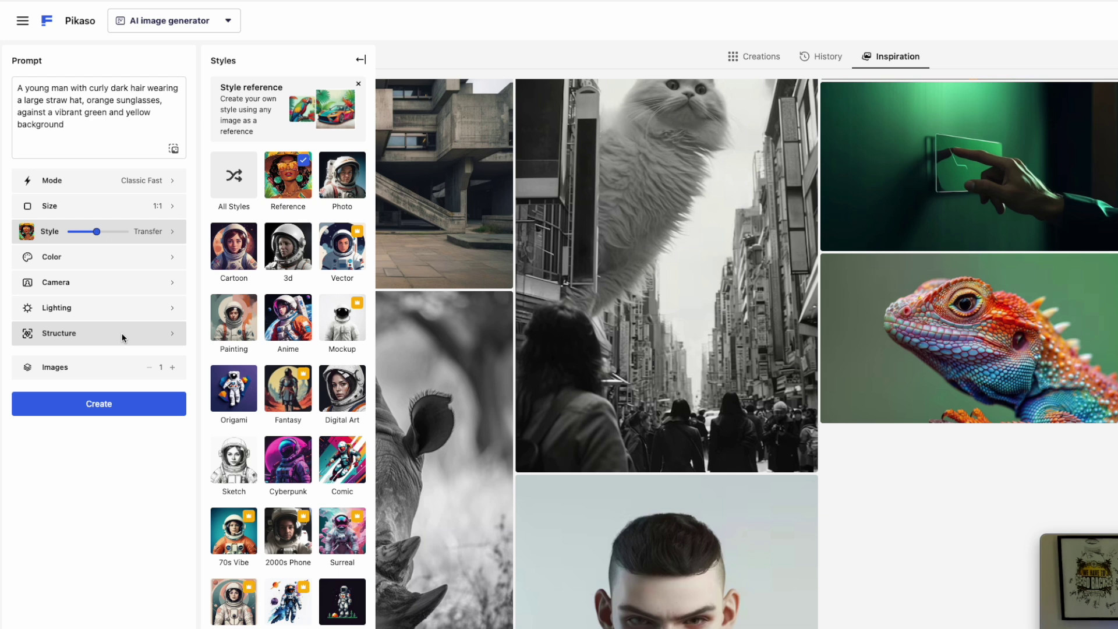
left_click(107, 265)
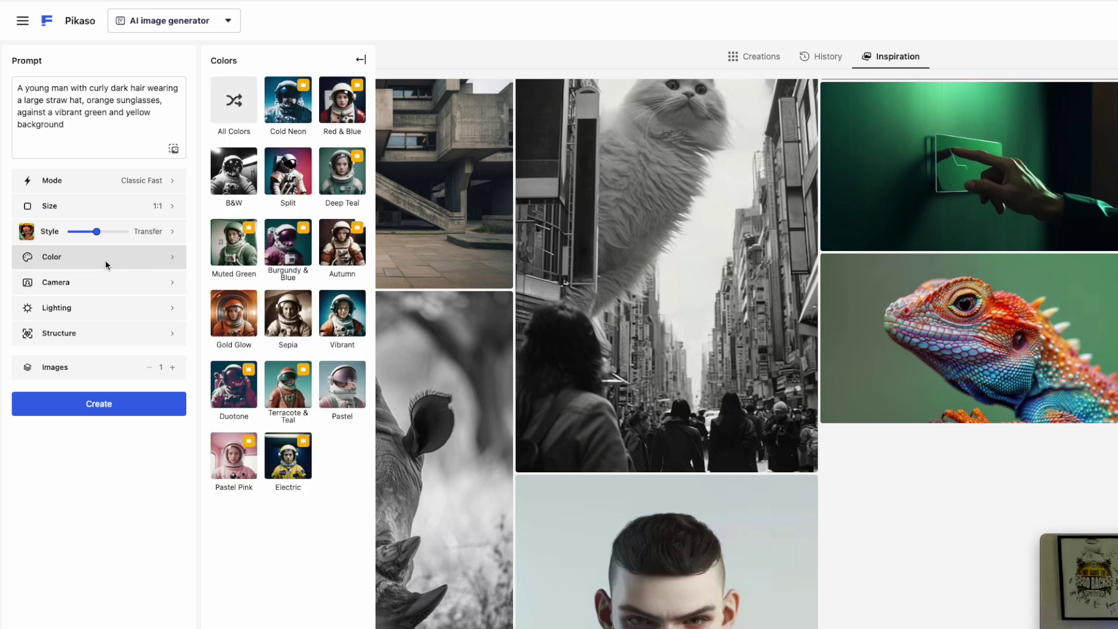
left_click(107, 286)
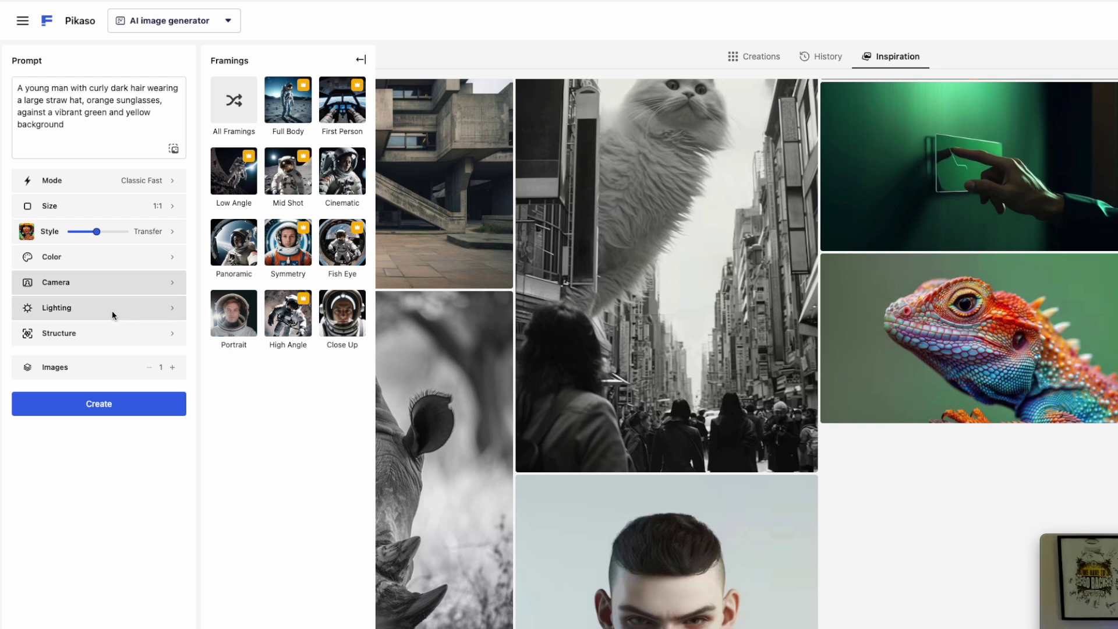
left_click(113, 308)
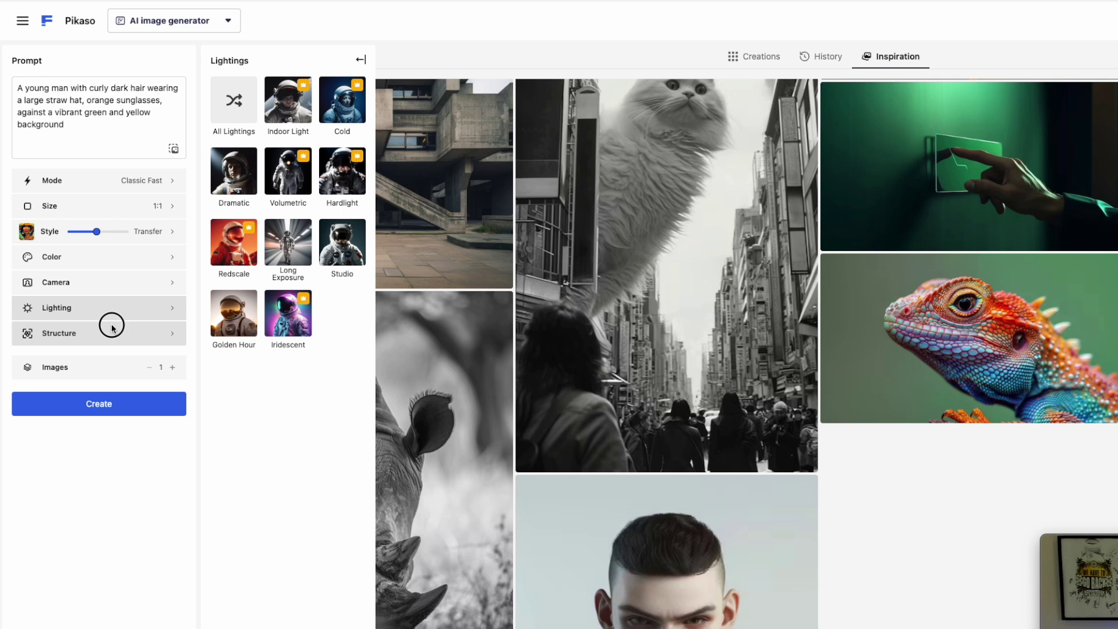
left_click(111, 323)
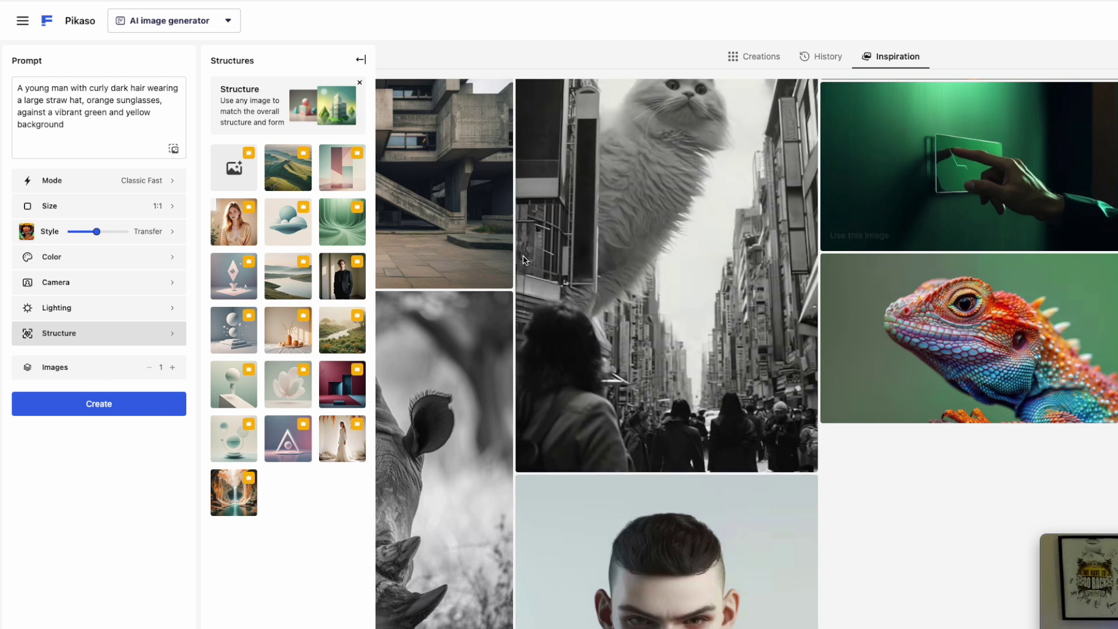
Set the number of images to 1 and generate the young man in the straw hat and orange sunglasses.
left_click(170, 367)
left_click(171, 366)
left_click(171, 367)
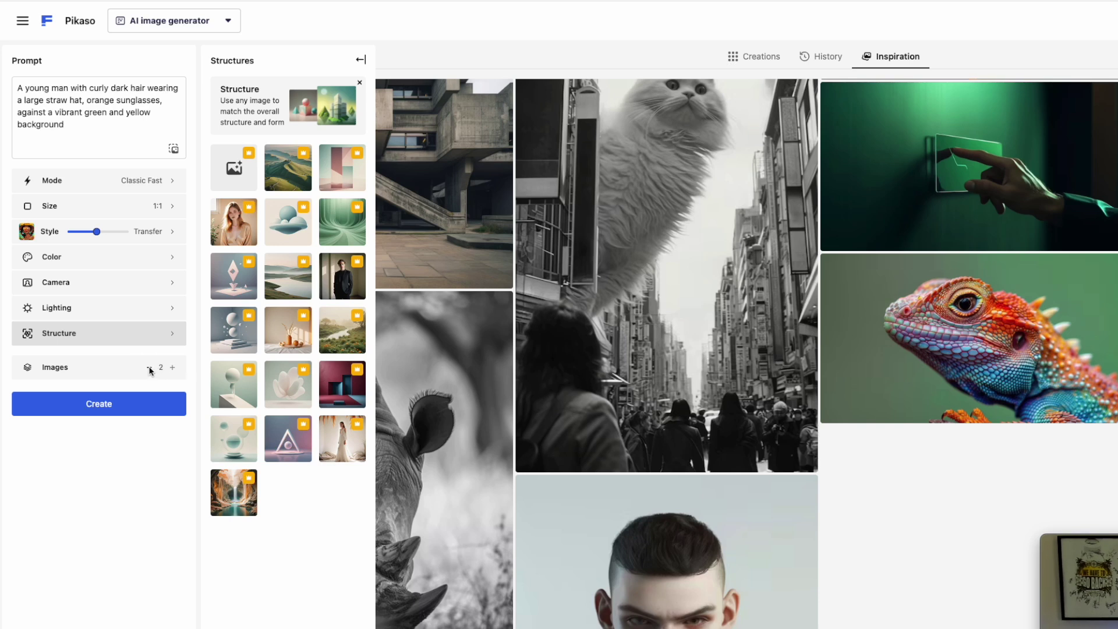
left_click(101, 409)
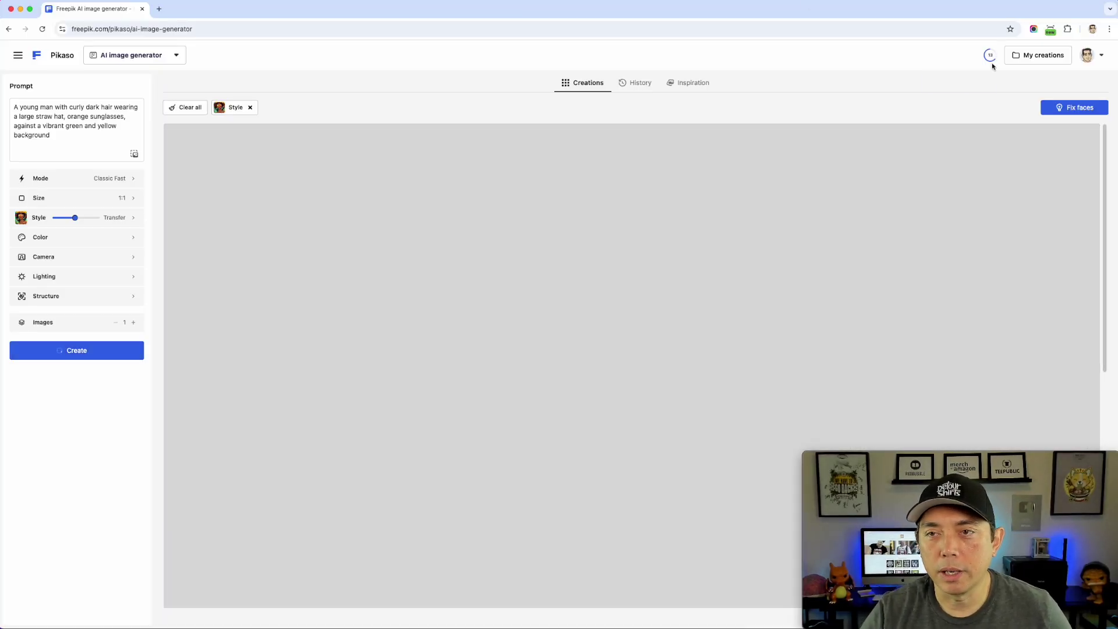
Examine the generated image of the man from the straw hat down to the floral shirt.
mouse_move(992, 63)
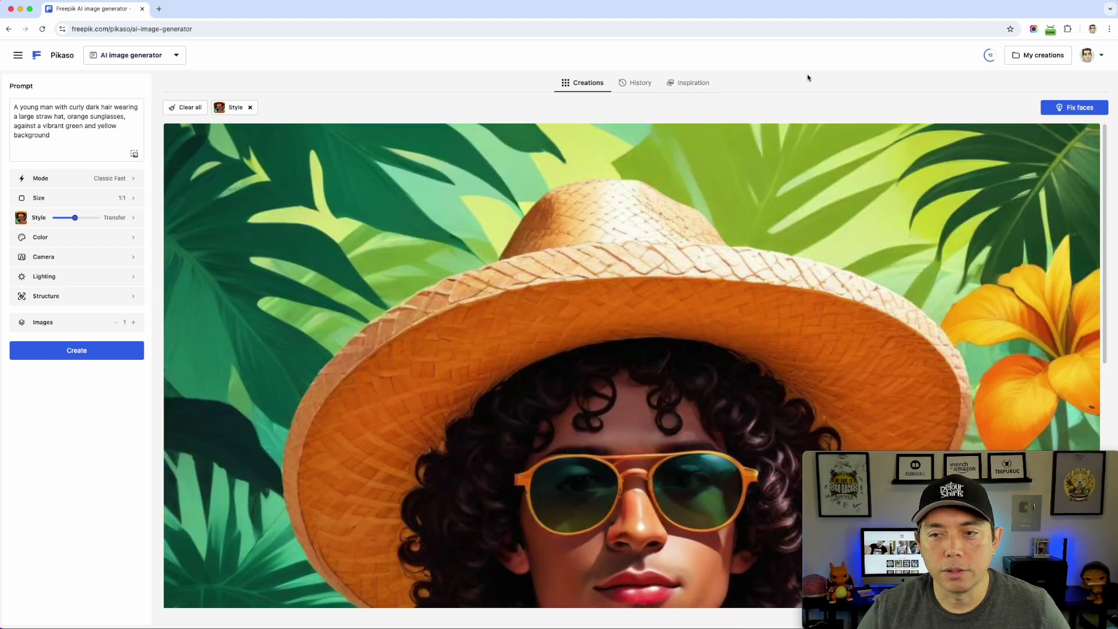
scroll(774, 257, "down", 5)
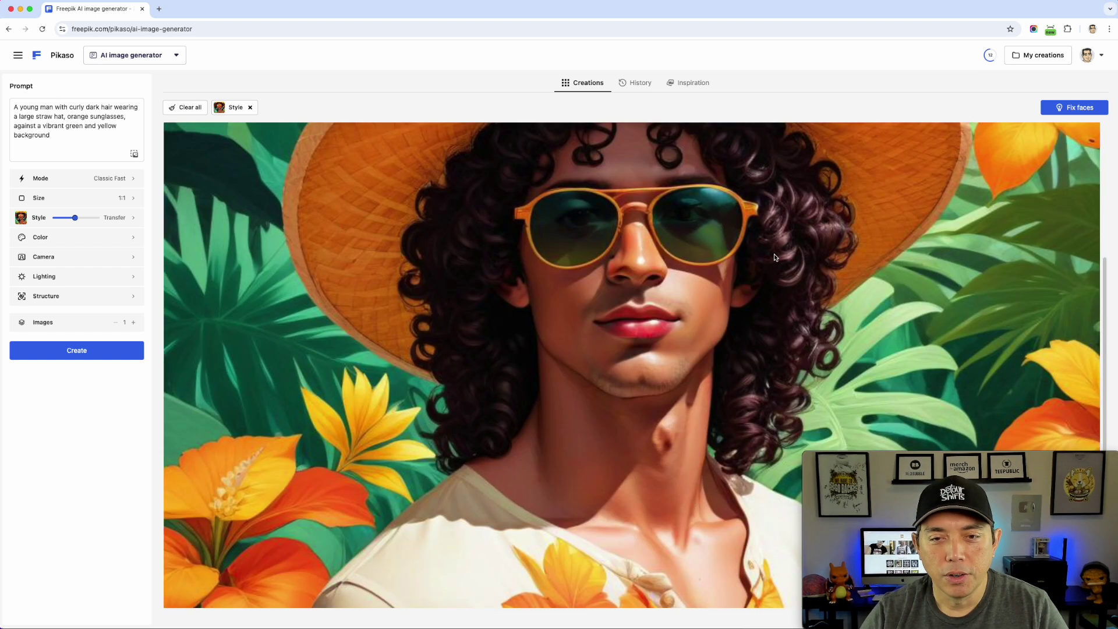
scroll(775, 258, "down", 4)
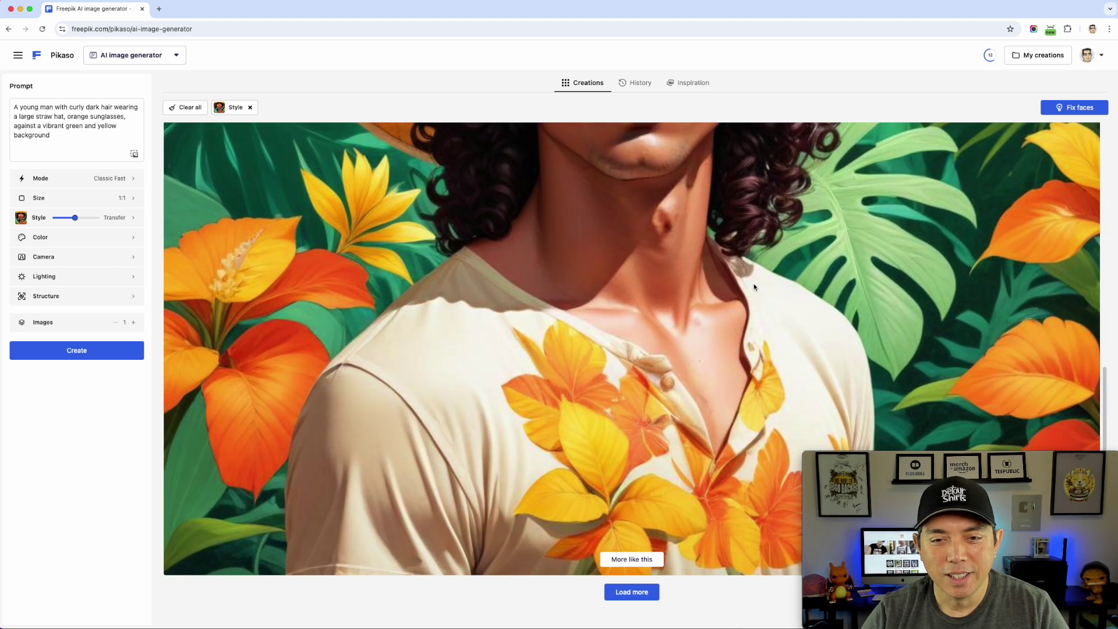
scroll(754, 286, "up", 7)
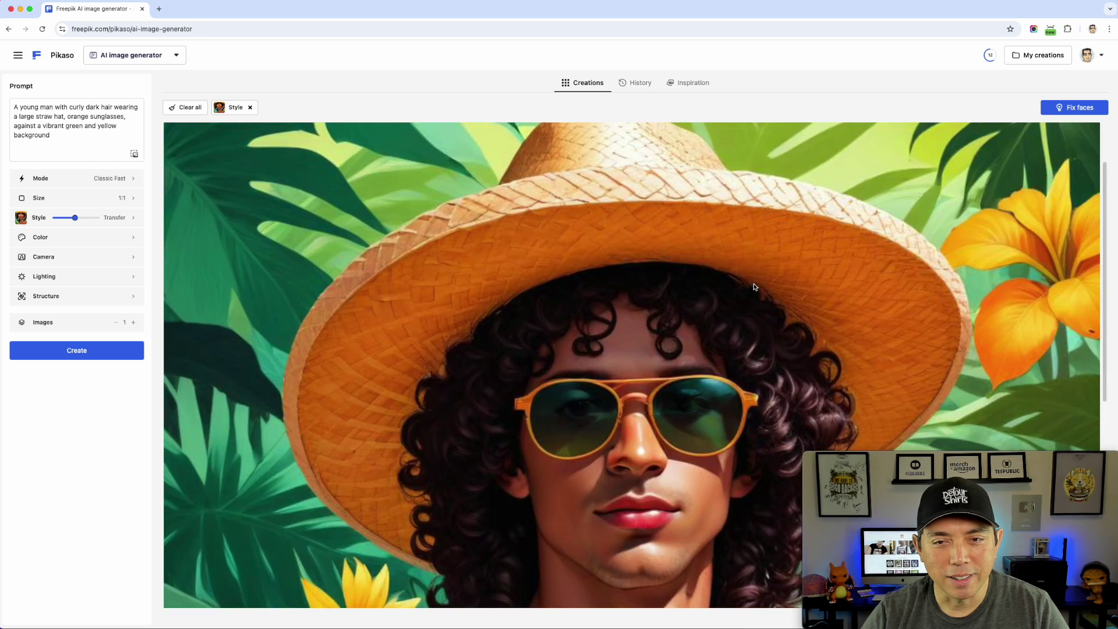
scroll(754, 287, "down", 3)
scroll(753, 287, "up", 4)
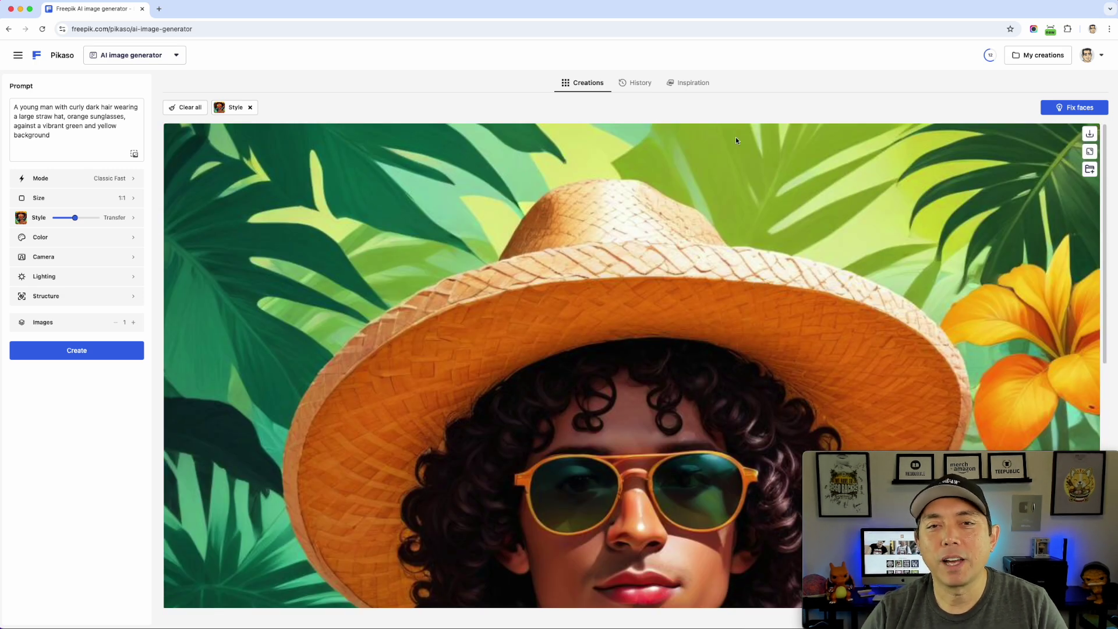
Show the generation History and look through today's earlier images and their prompts.
left_click(634, 88)
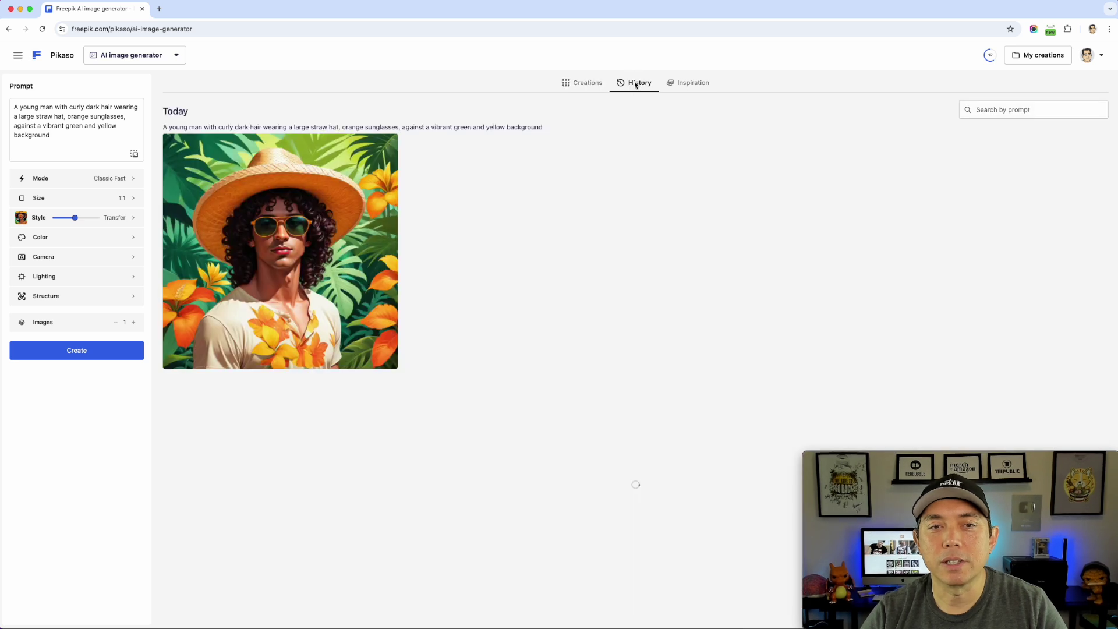
scroll(549, 341, "down", 5)
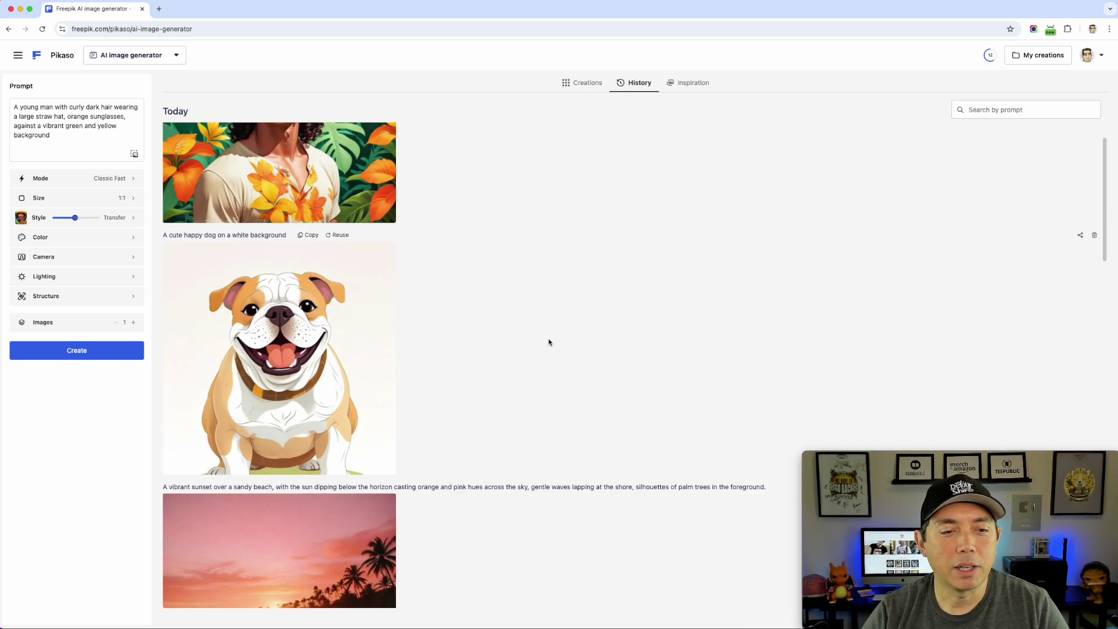
scroll(549, 342, "down", 4)
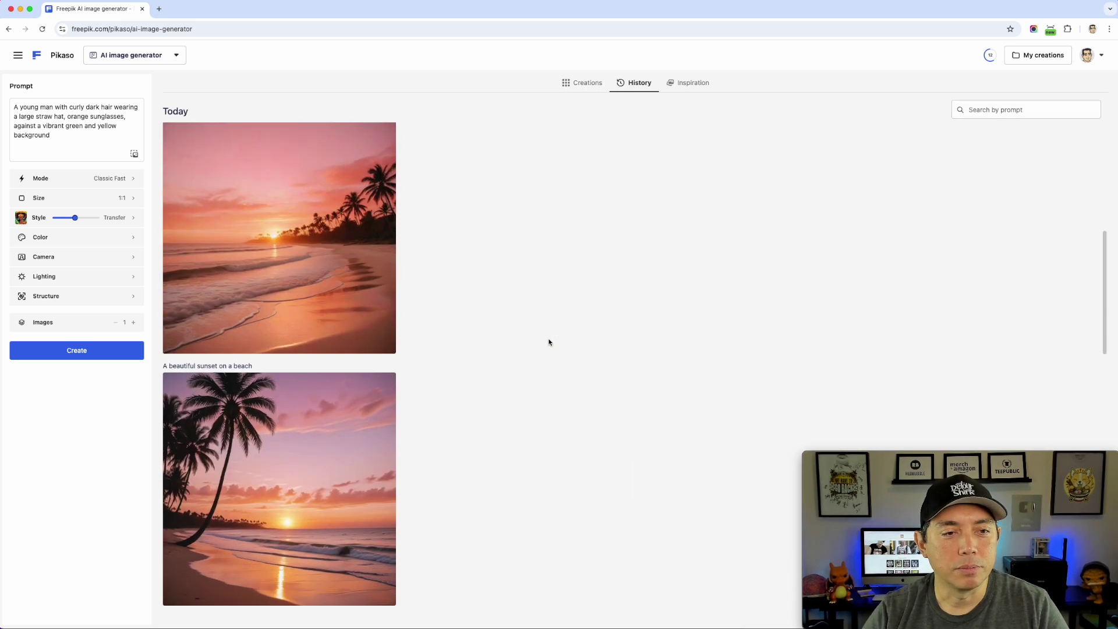
scroll(549, 342, "down", 7)
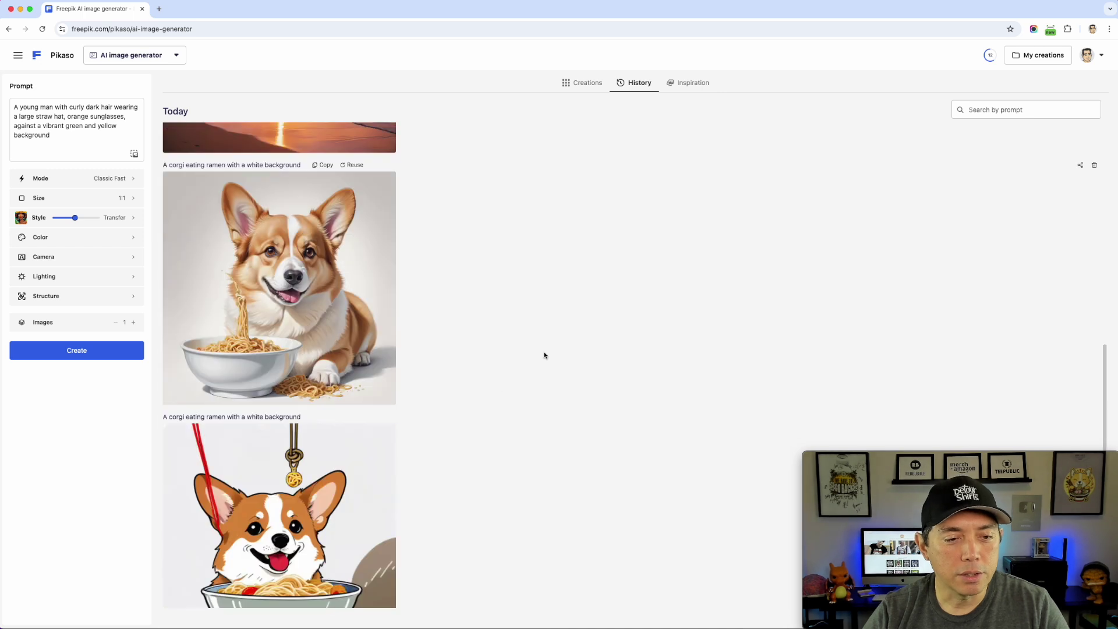
scroll(416, 375, "down", 4)
scroll(424, 375, "down", 6)
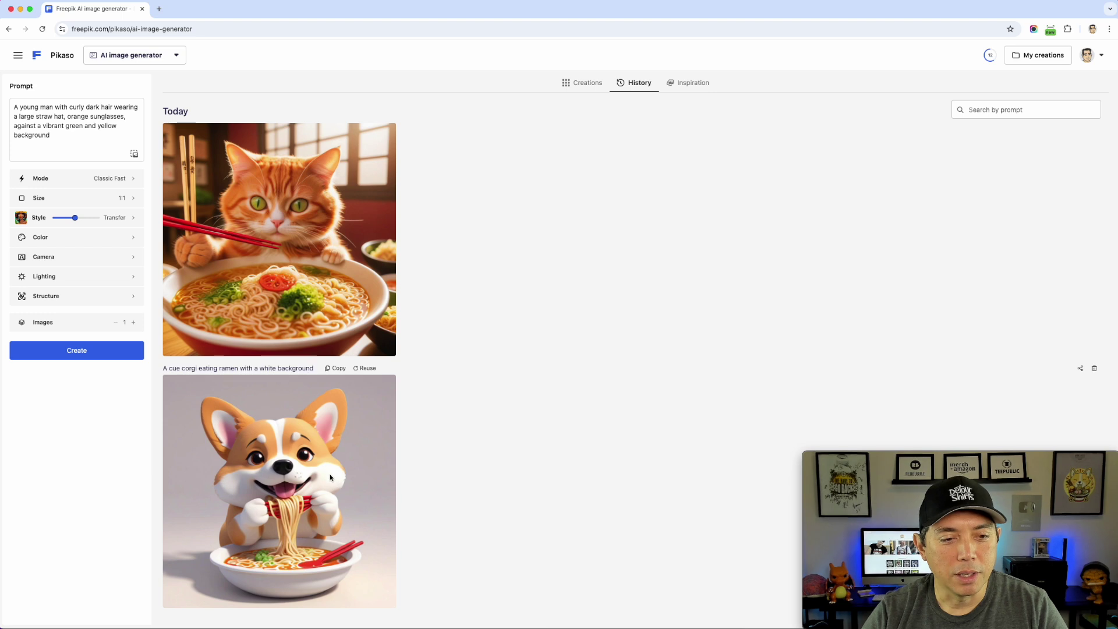
scroll(344, 476, "up", 9)
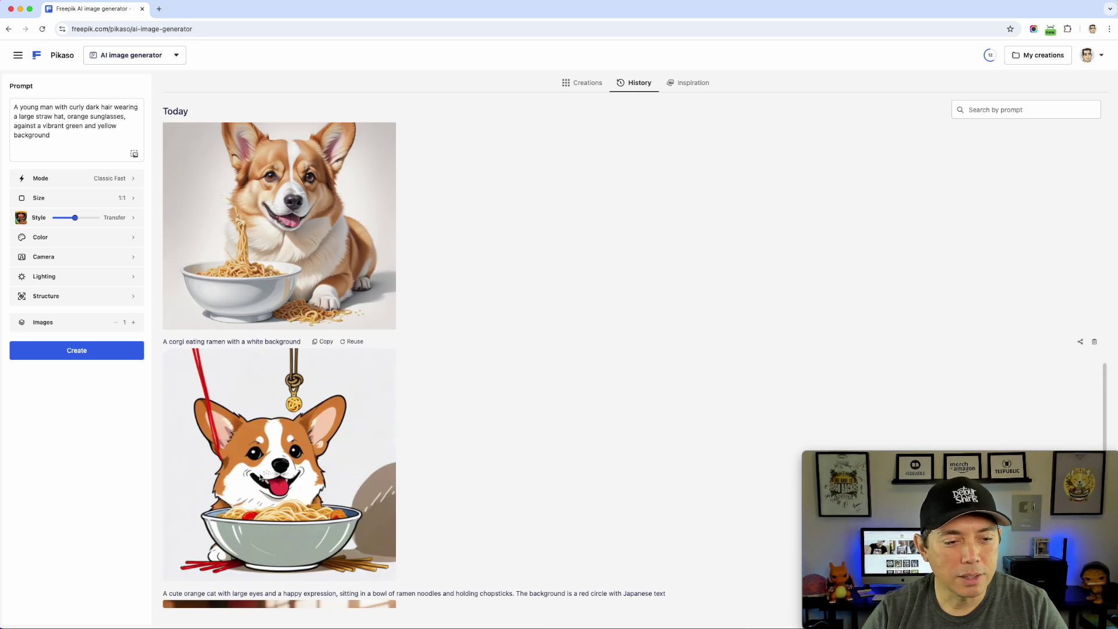
scroll(345, 466, "up", 15)
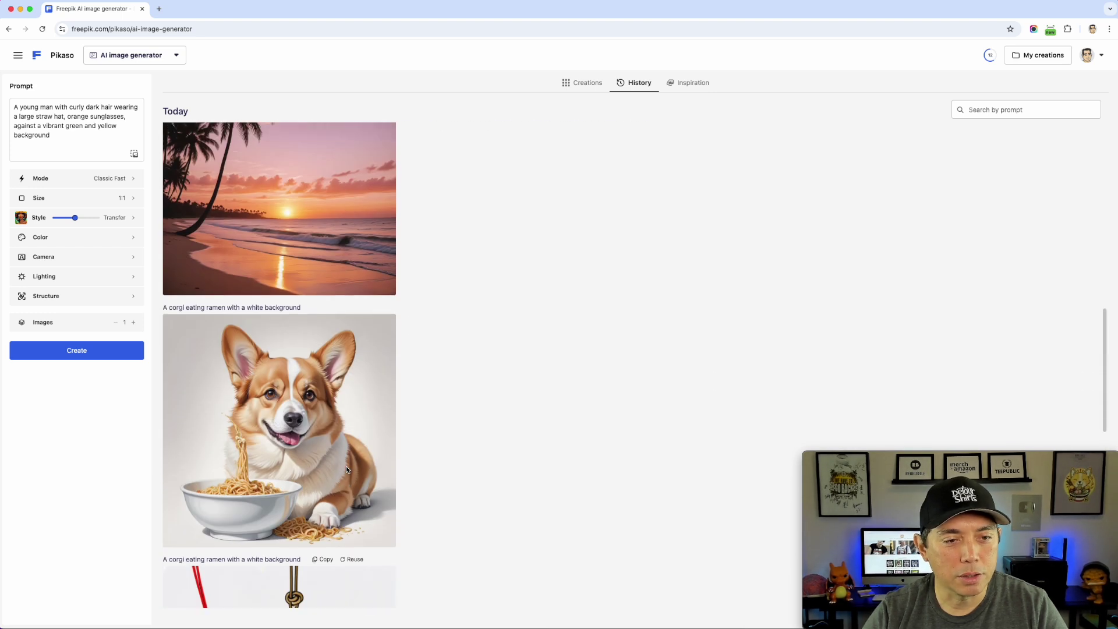
scroll(346, 469, "up", 5)
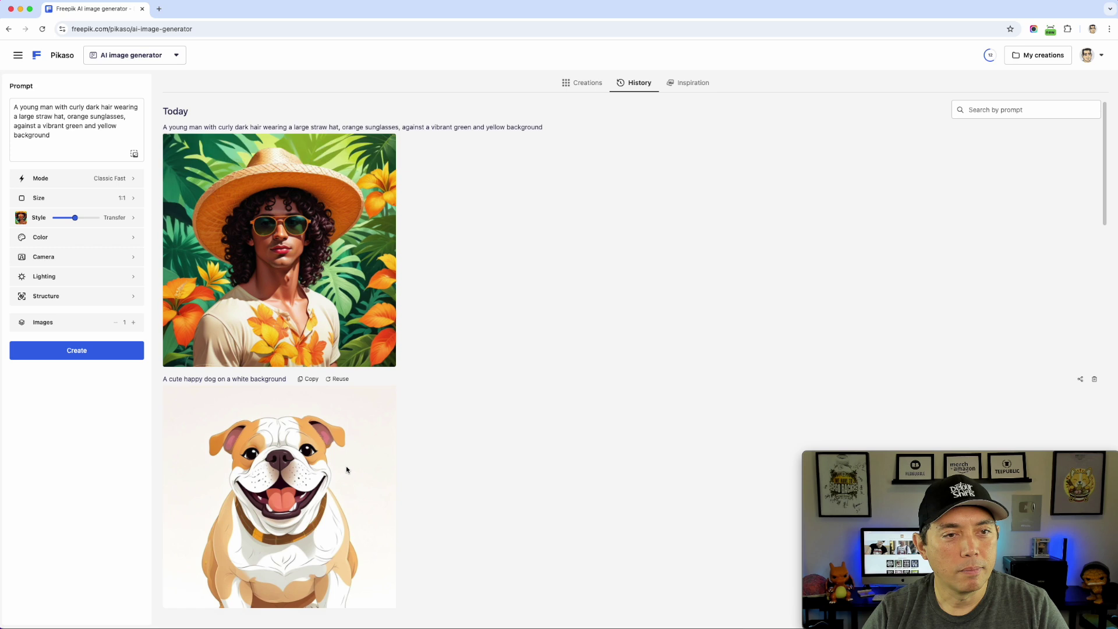
Replace the whole prompt with "A corgi eating ramen".
left_click(69, 133)
key("super+a")
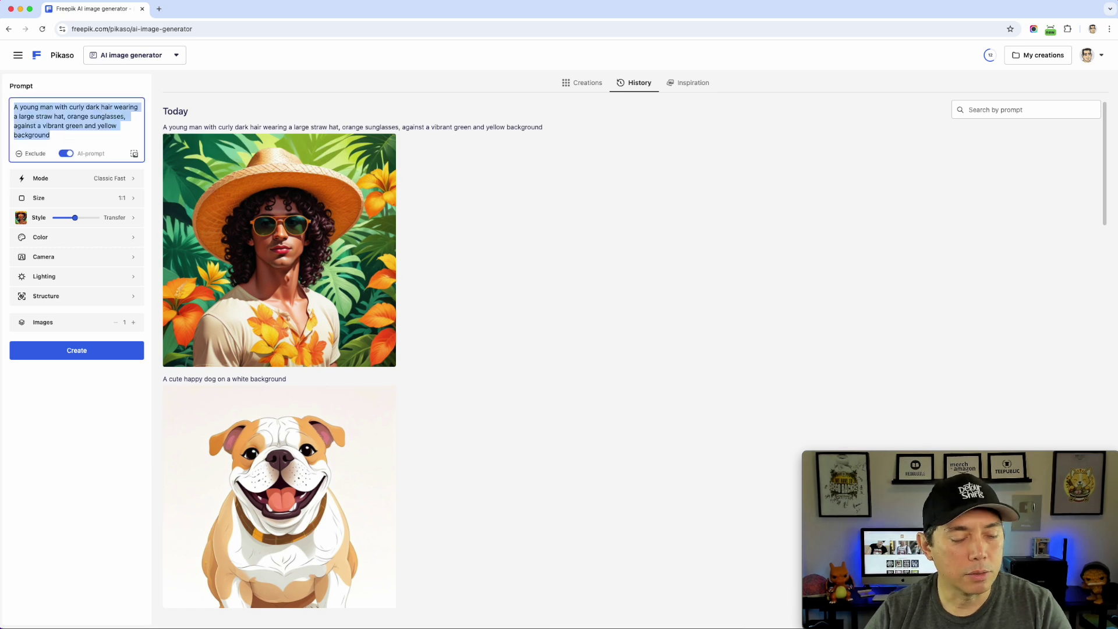
type("A corgi ")
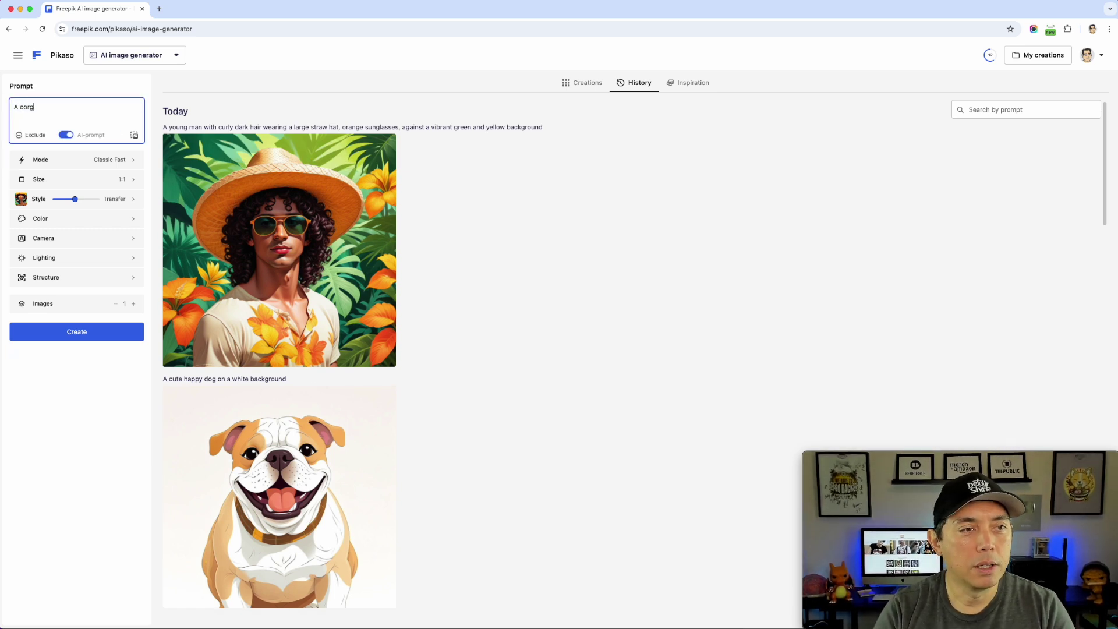
type("eating ramen")
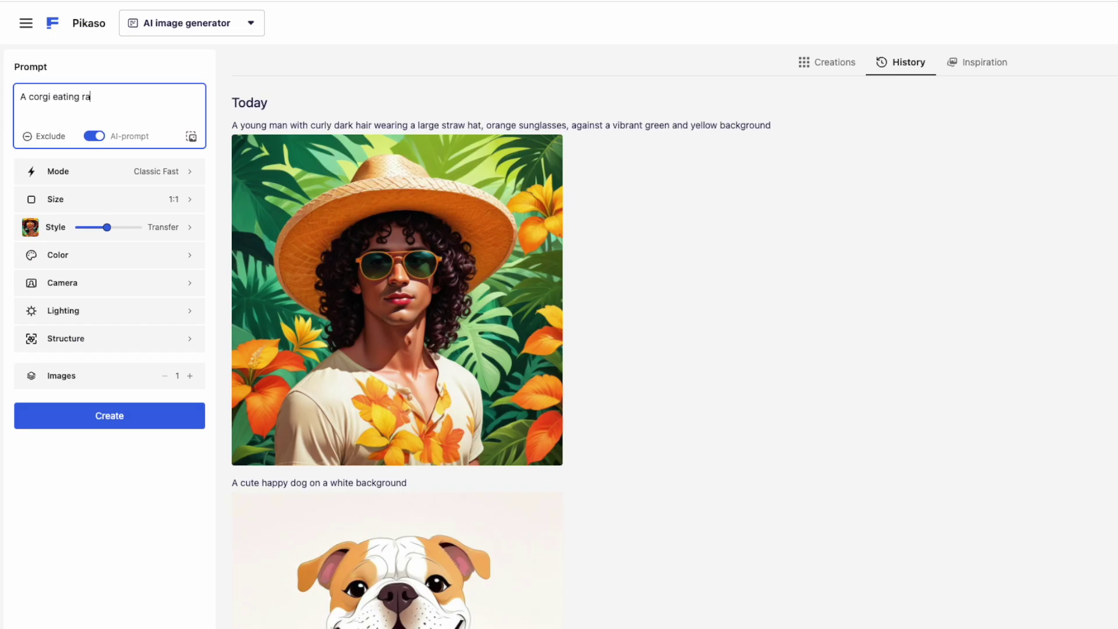
Switch the generation mode to Classic and check the Size options.
left_click(148, 174)
left_click(299, 390)
left_click(103, 202)
Remove the straw-hat picture as style reference, apply the Anime style instead, and set the color to Gold Glow.
left_click(198, 233)
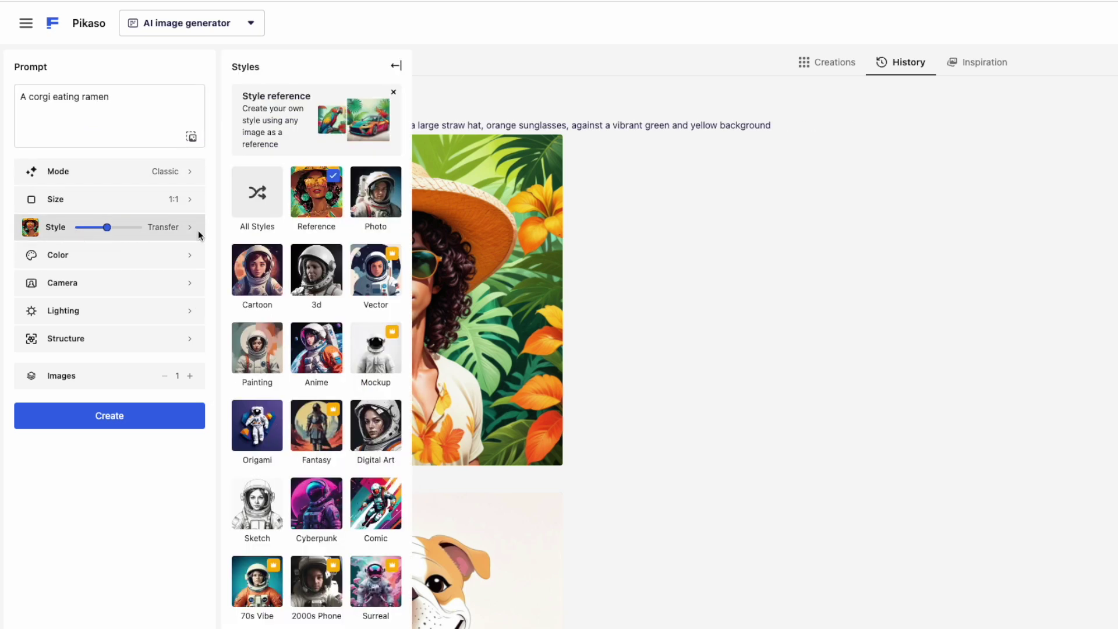
left_click(333, 175)
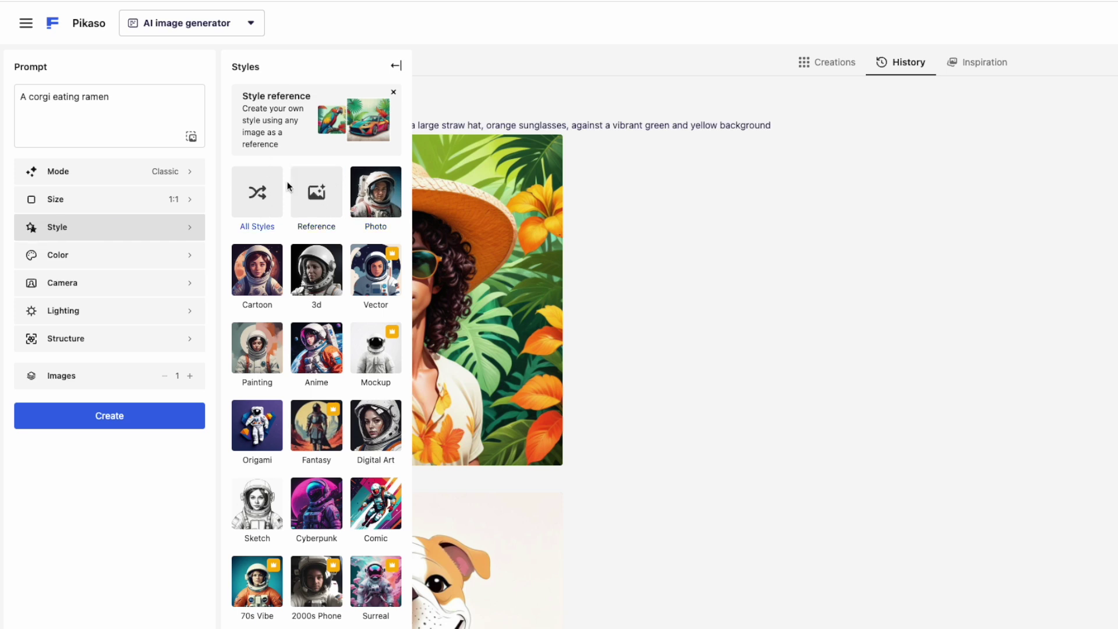
left_click(312, 358)
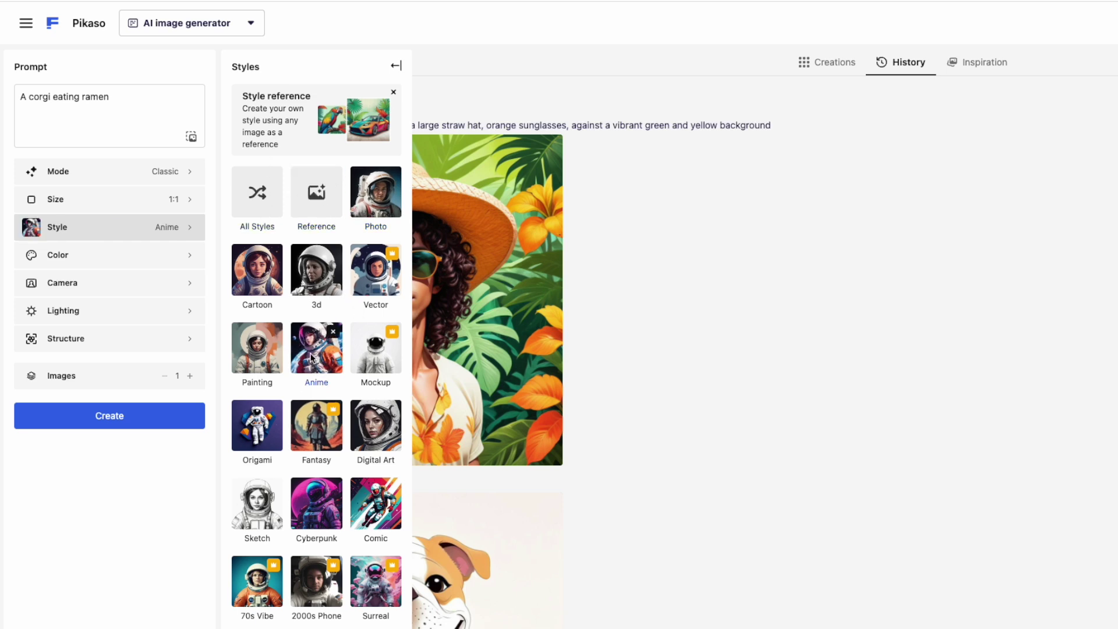
left_click(130, 256)
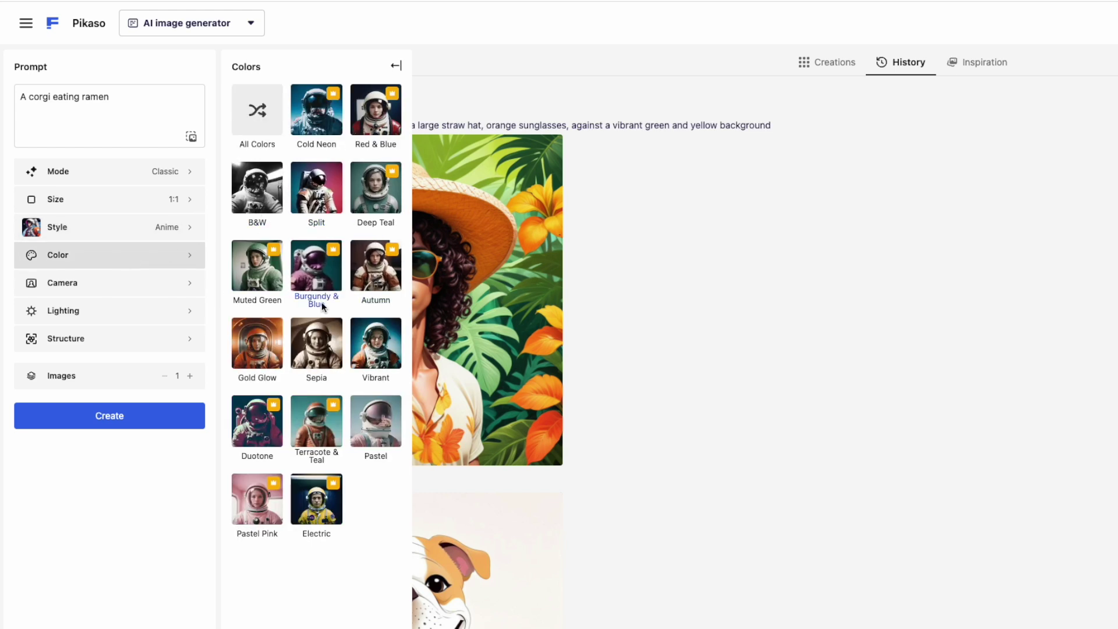
left_click(272, 343)
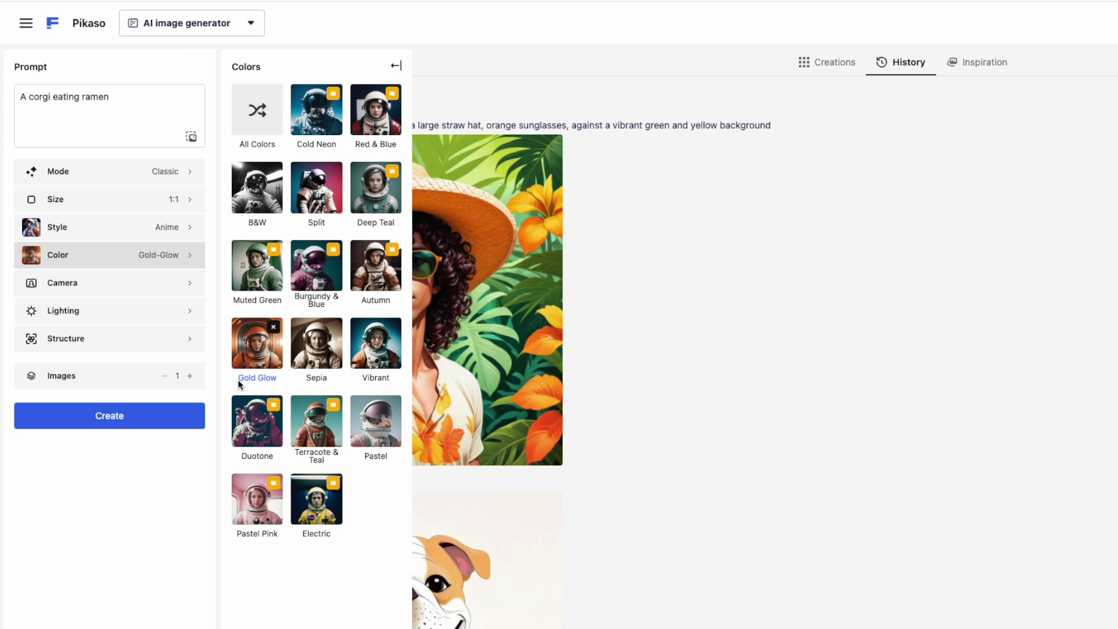
Set the camera framing to Portrait and the lighting to Studio.
left_click(137, 282)
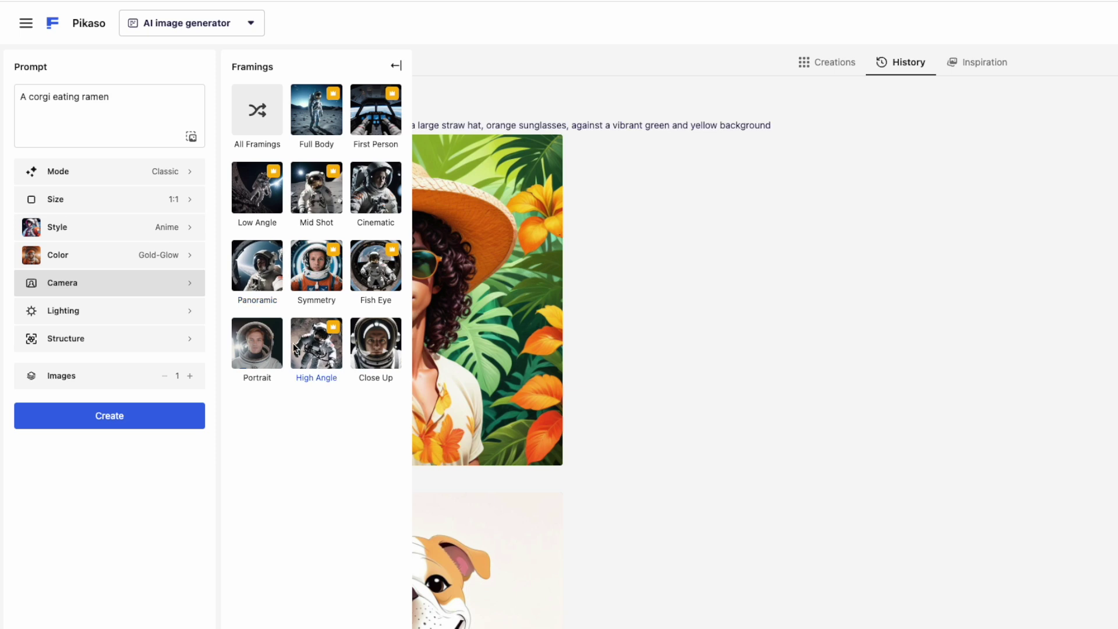
left_click(259, 348)
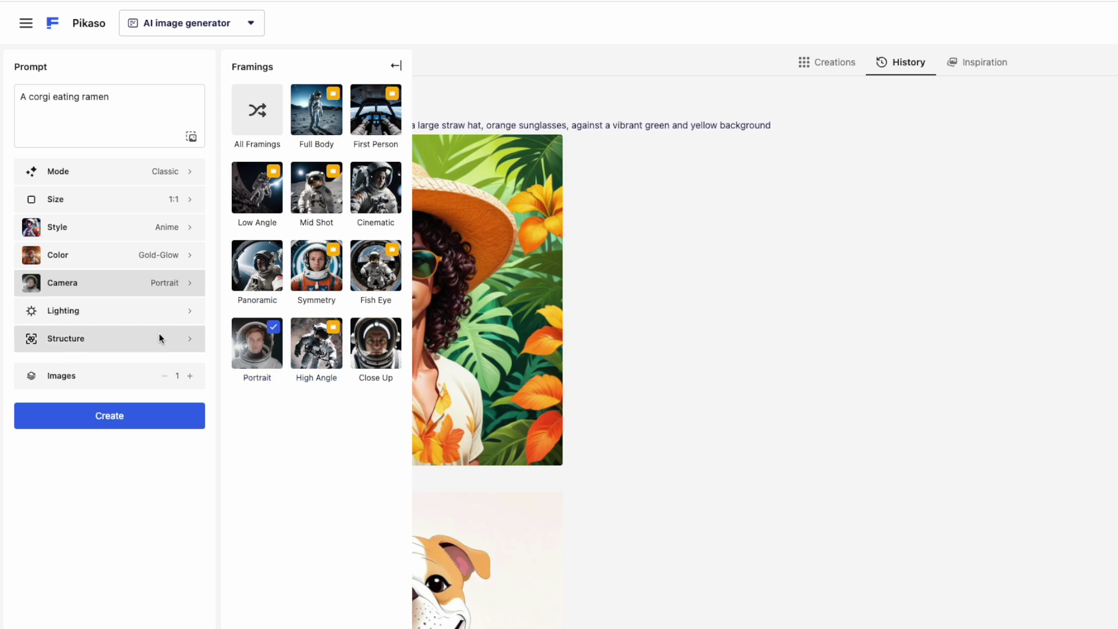
left_click(148, 308)
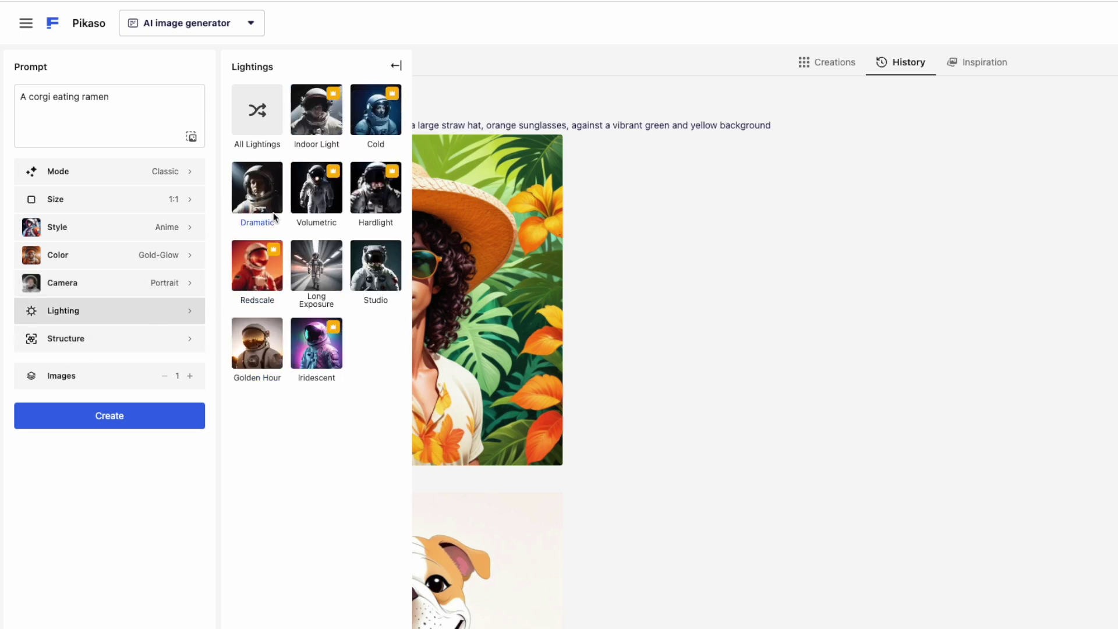
left_click(376, 266)
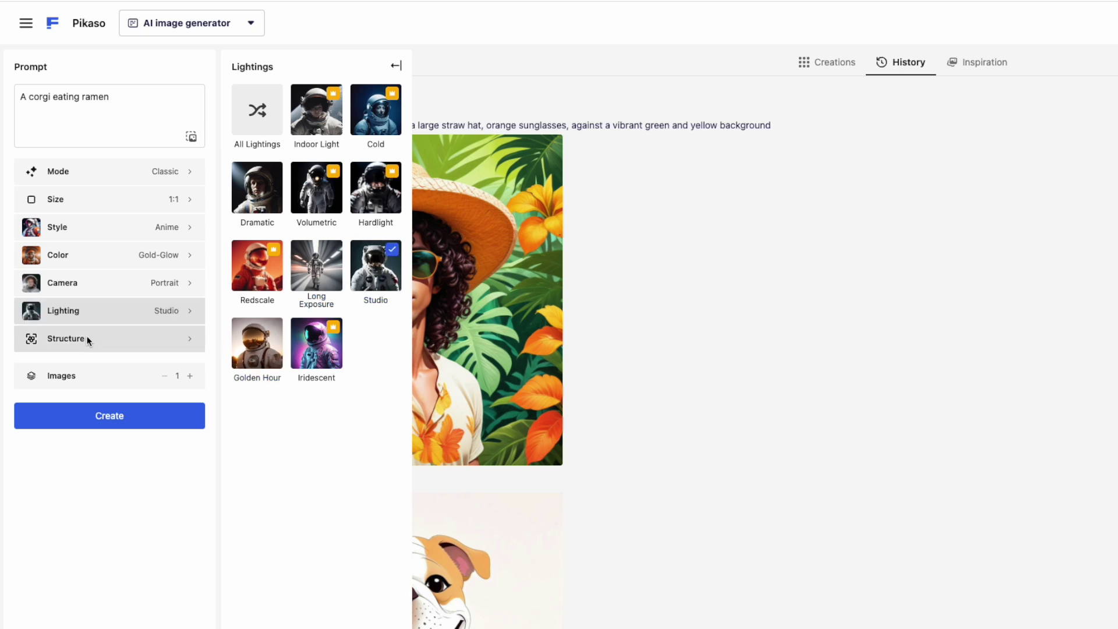
Check the Structure options, then generate the corgi image with the chosen settings and look over the result.
left_click(107, 342)
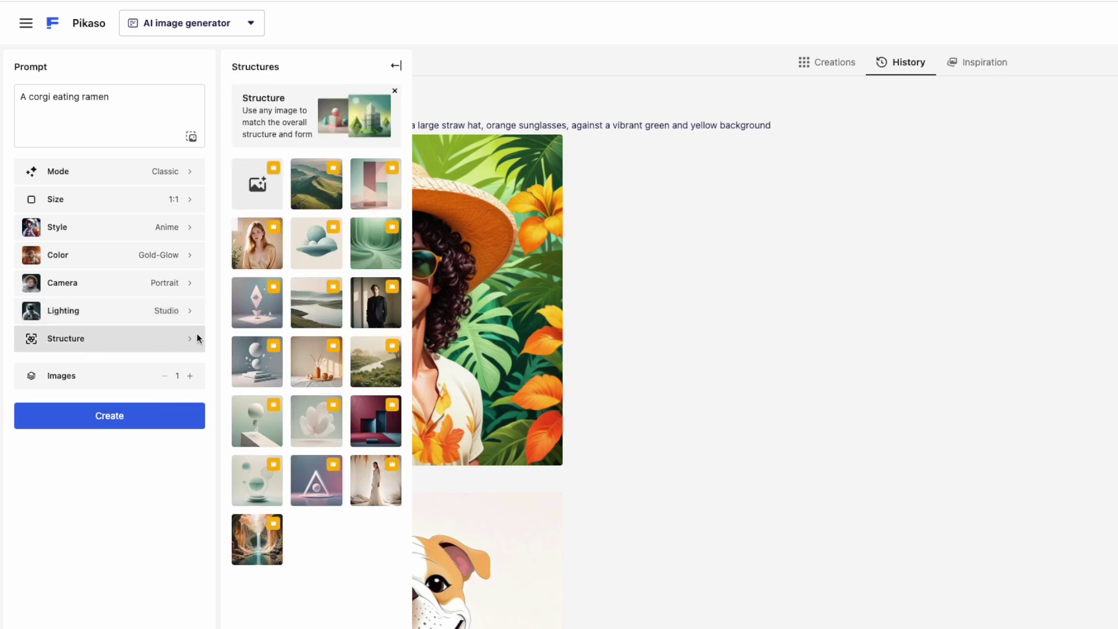
left_click(105, 417)
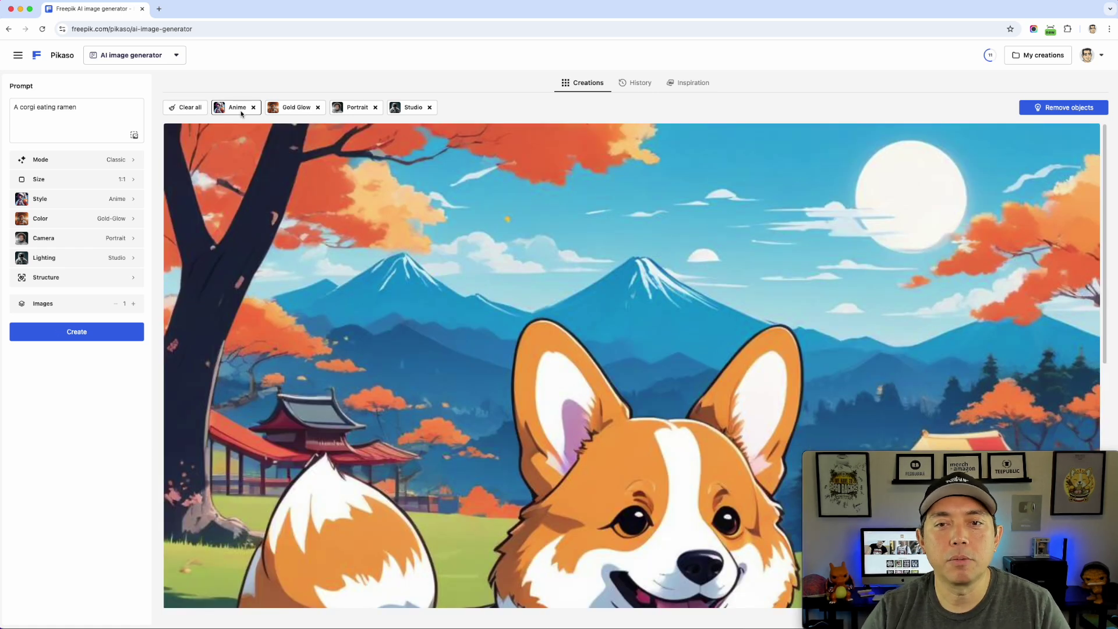
scroll(485, 306, "down", 5)
scroll(475, 311, "down", 5)
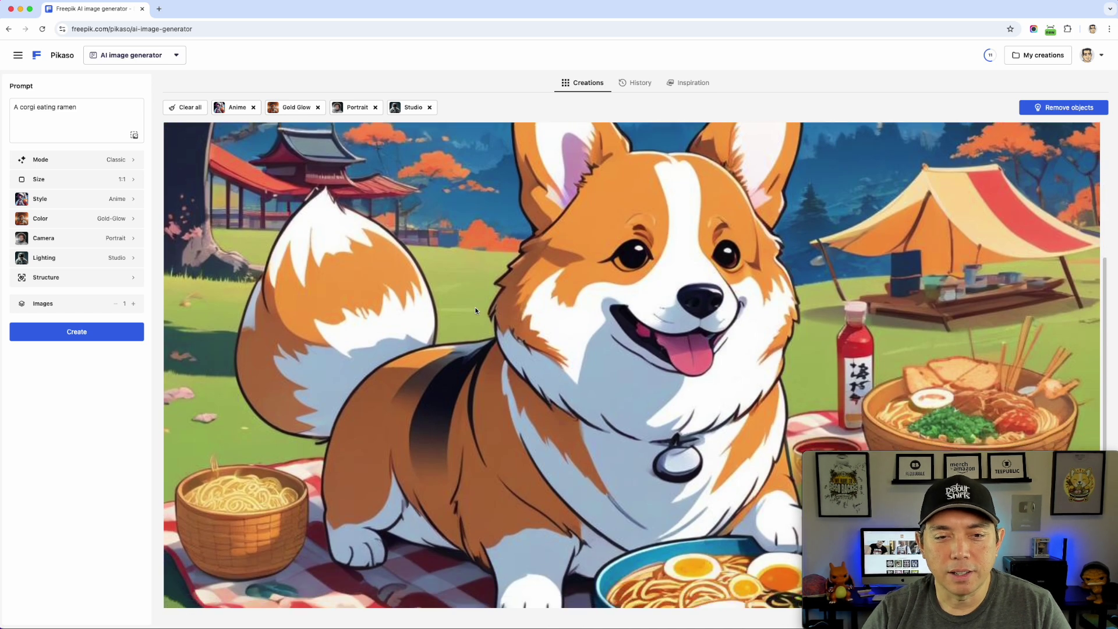
scroll(447, 349, "up", 4)
scroll(447, 349, "up", 5)
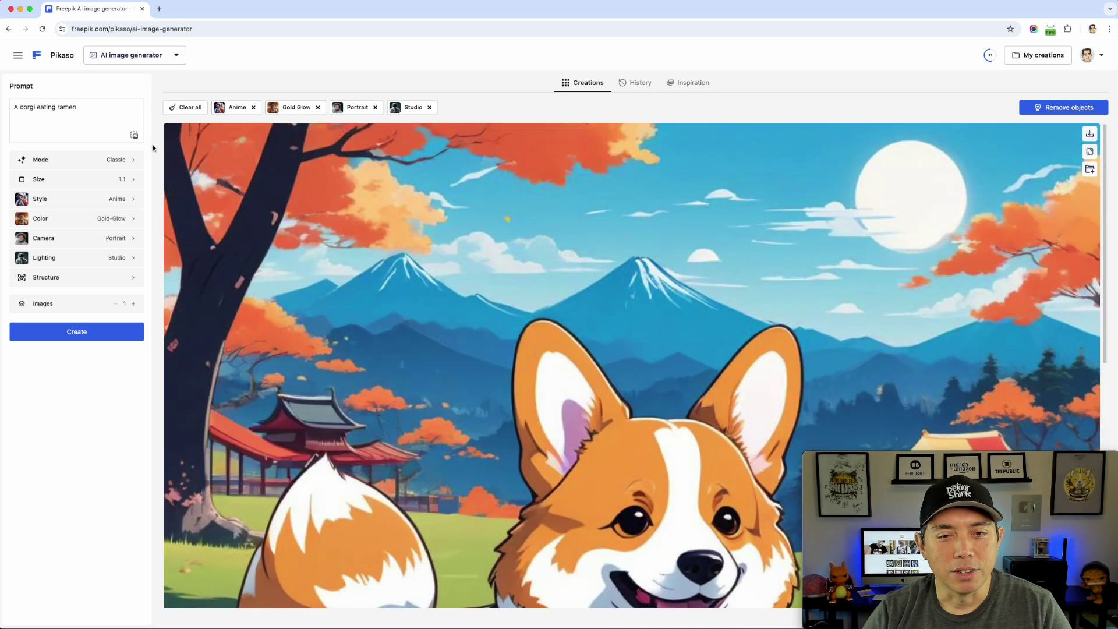
Add "on a white background" to the end of the corgi prompt and generate a new image.
left_click(89, 111)
type("on a")
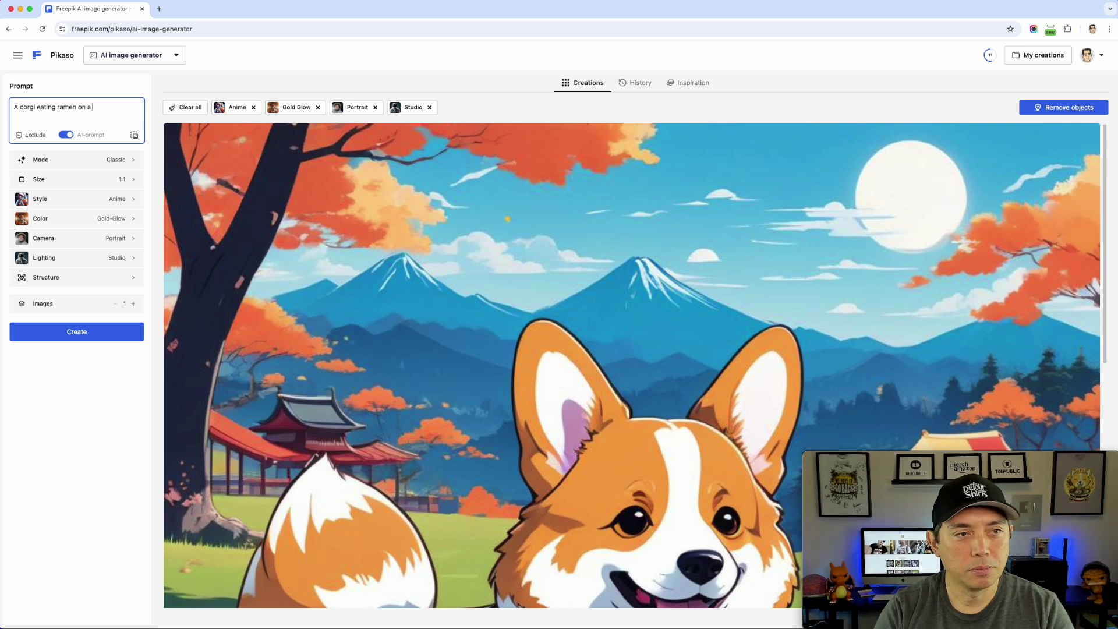
type(" white background")
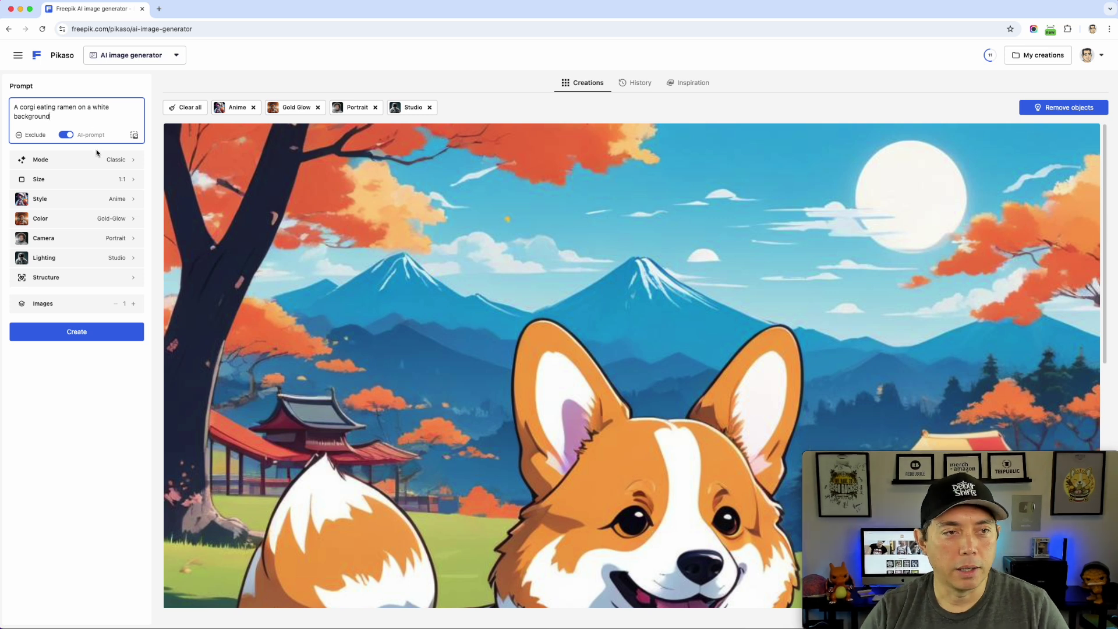
left_click(72, 335)
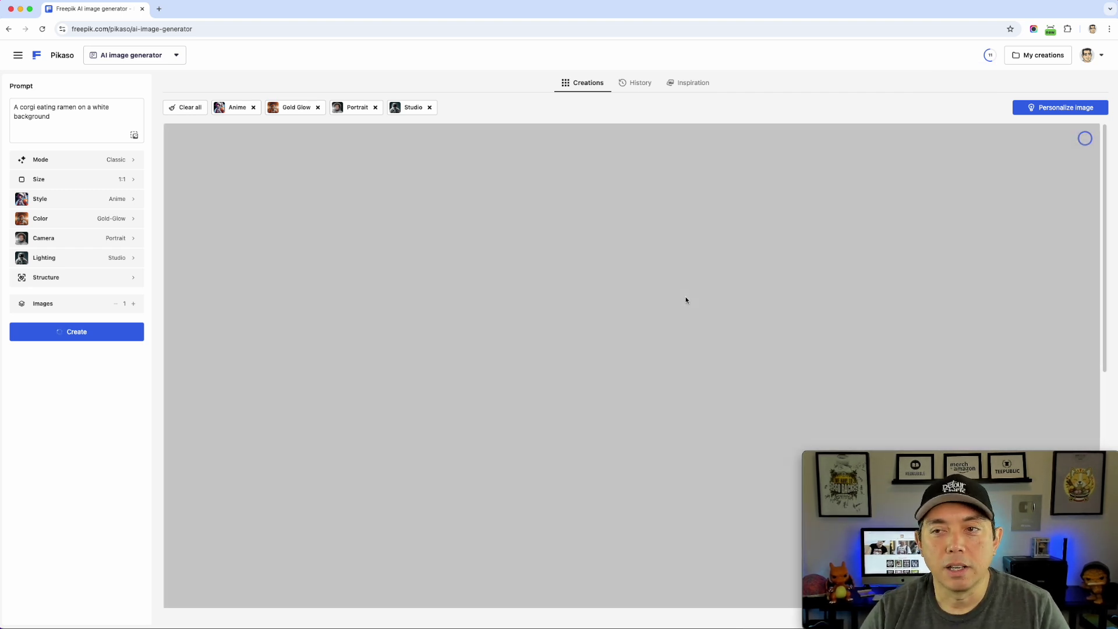
Look over the new corgi image, download it, and close the downloaded file's info and preview windows.
scroll(686, 300, "down", 8)
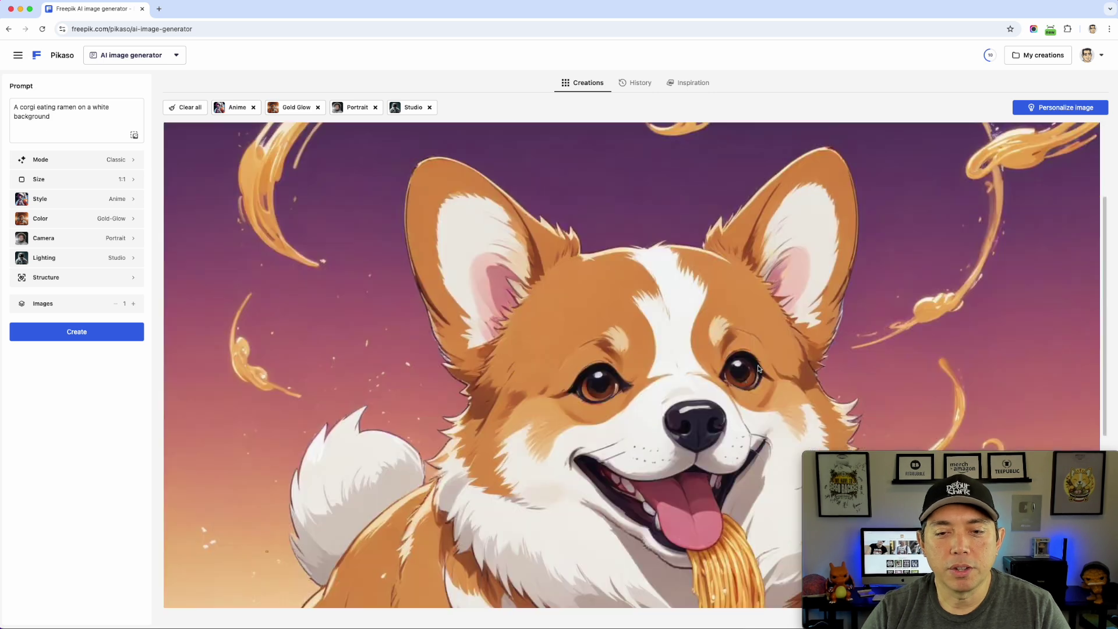
scroll(721, 385, "up", 4)
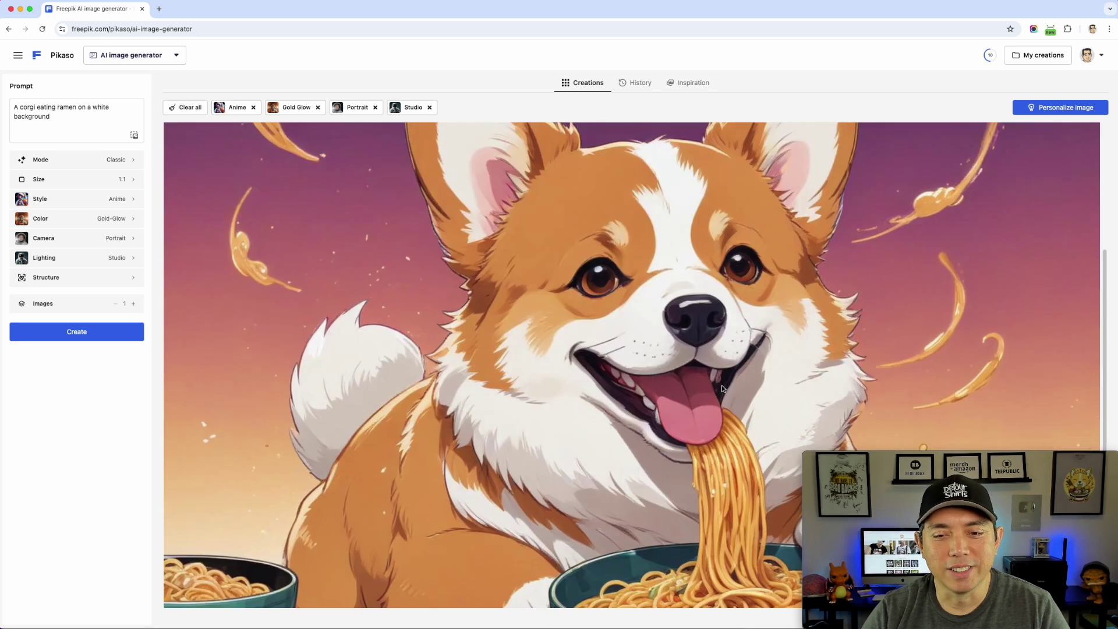
scroll(721, 385, "down", 3)
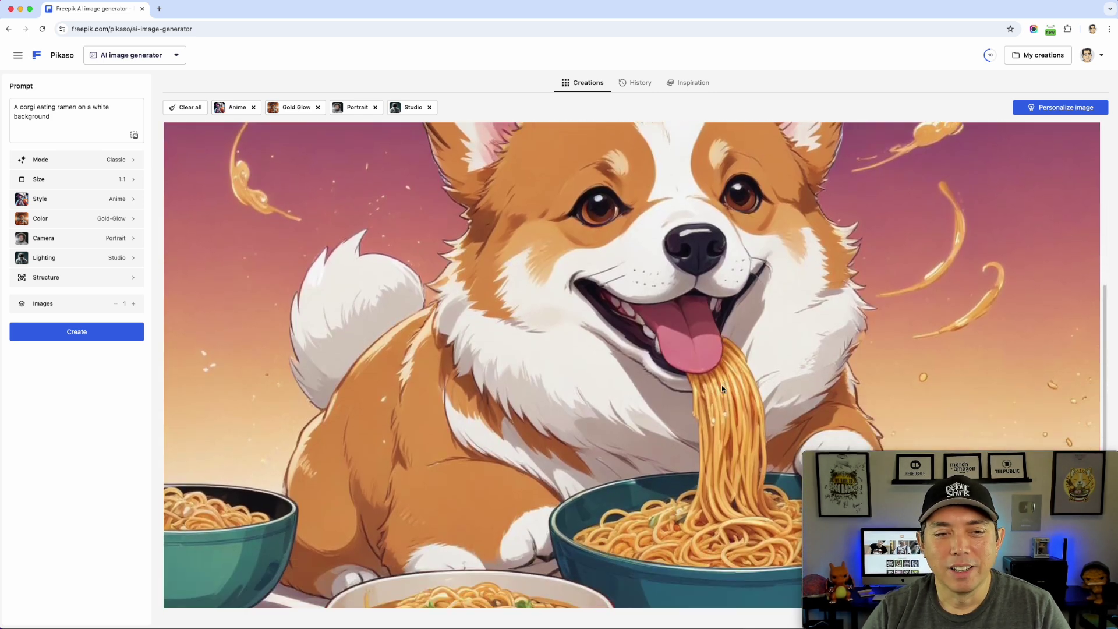
scroll(722, 386, "down", 6)
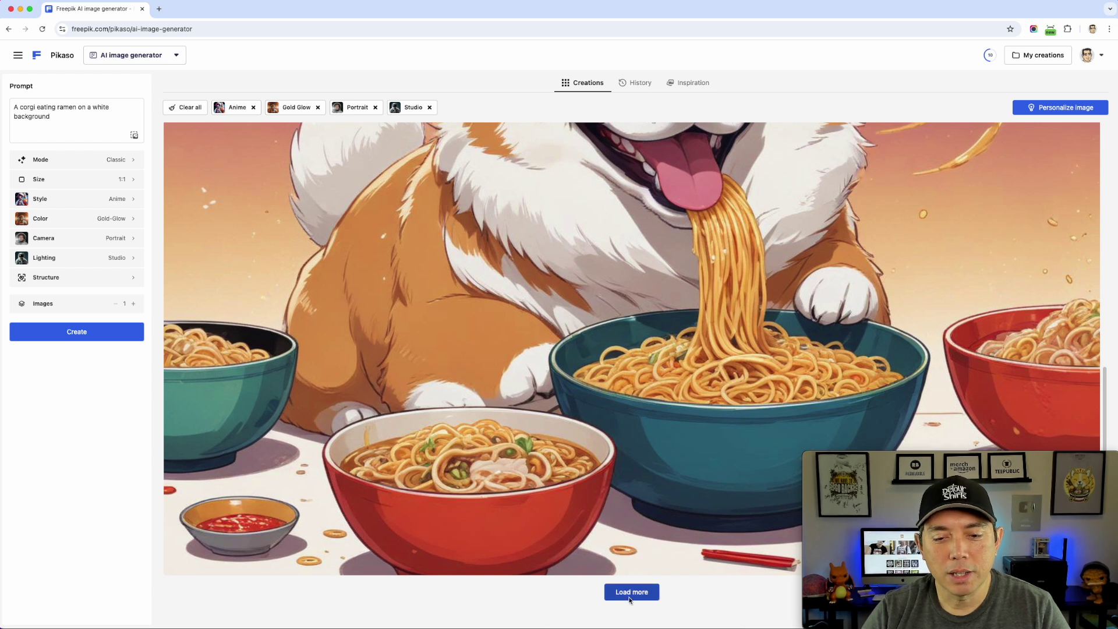
scroll(723, 362, "up", 15)
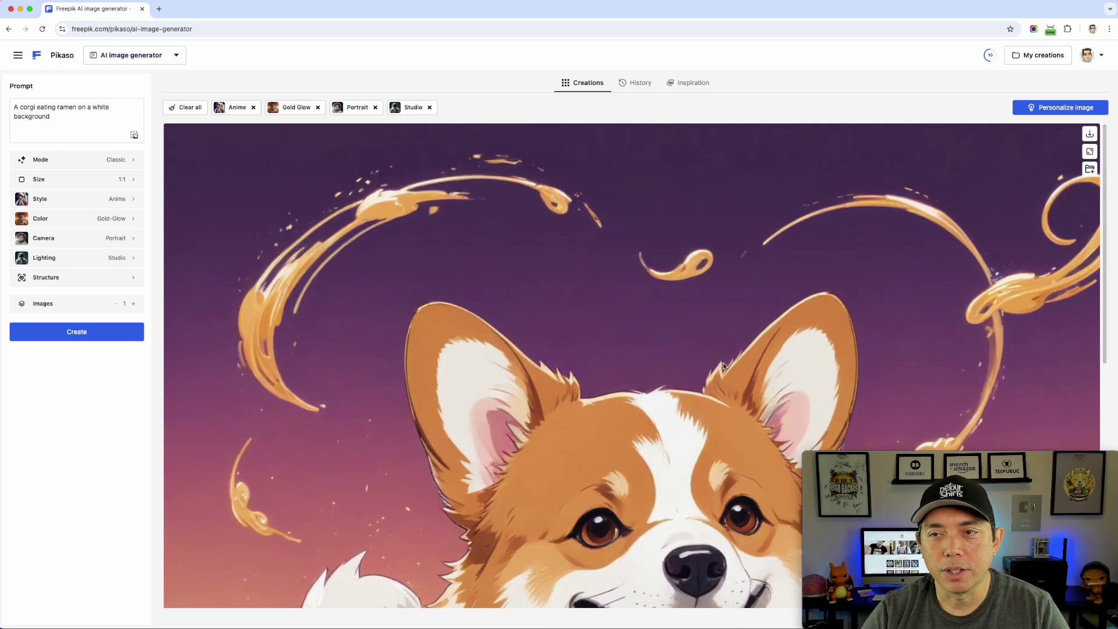
left_click(1087, 136)
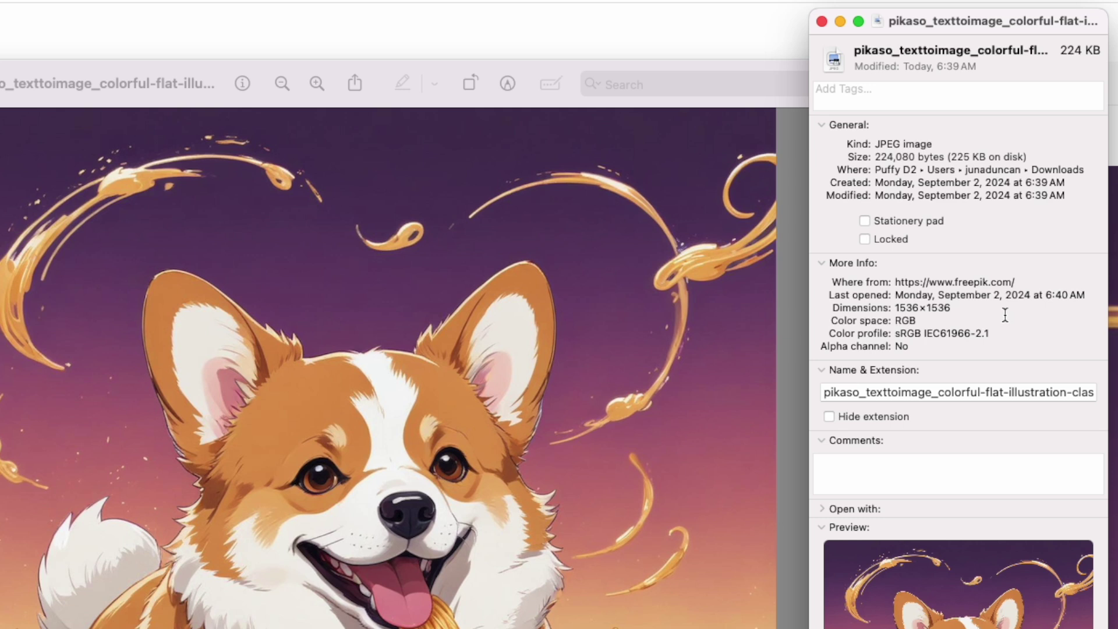
left_click(821, 22)
key("super+w")
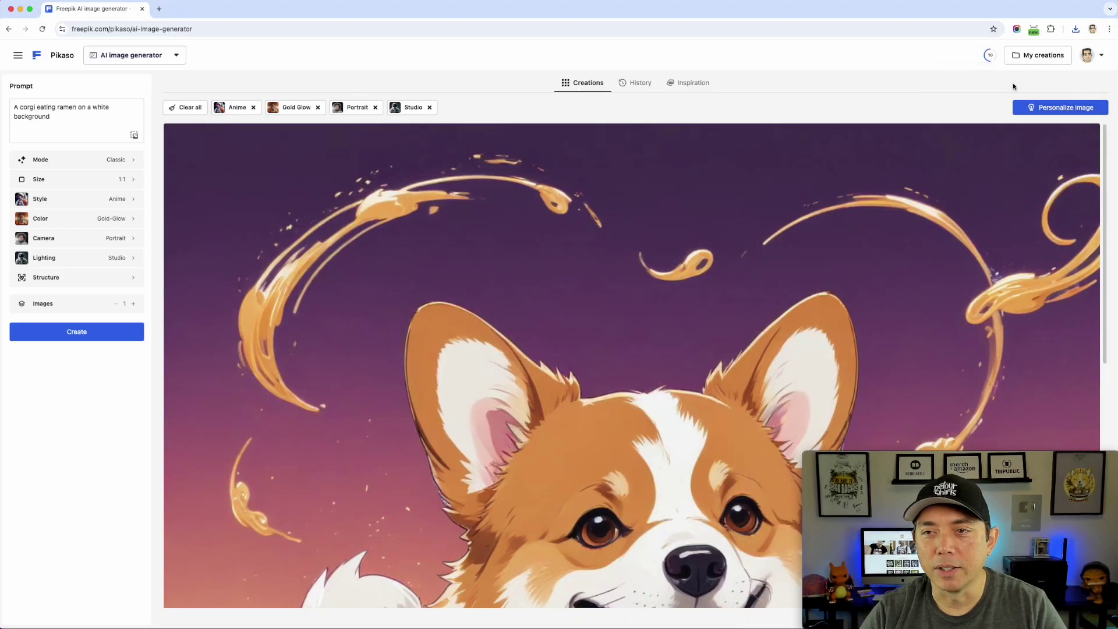
Open the generated corgi image in the Upscaler and upscale it with the Digital Art image style.
left_click(948, 184)
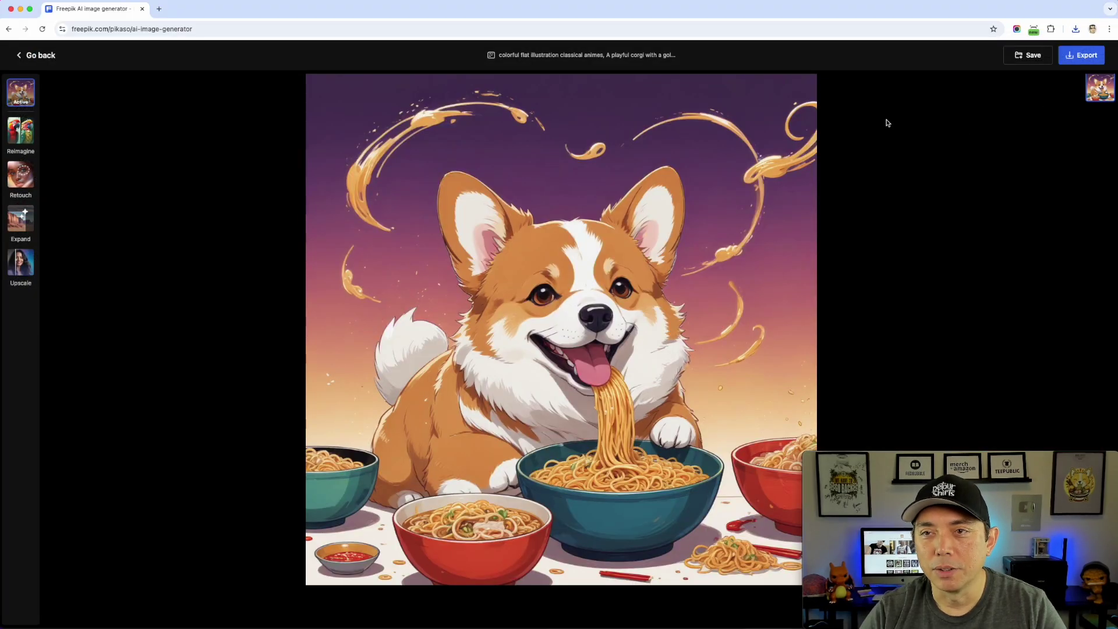
left_click(1078, 100)
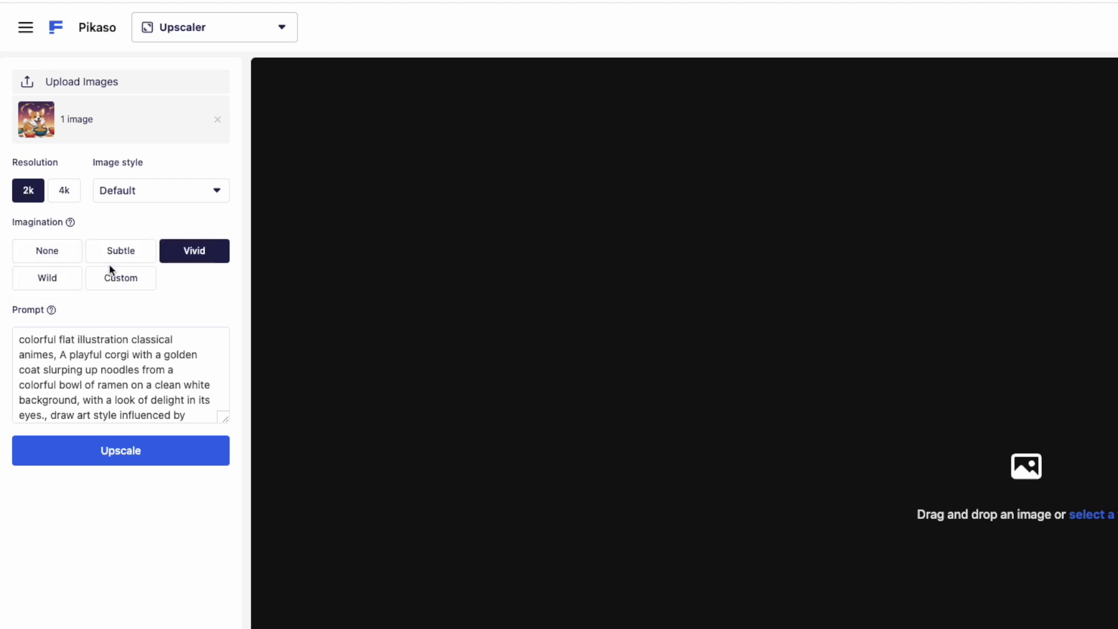
left_click(152, 196)
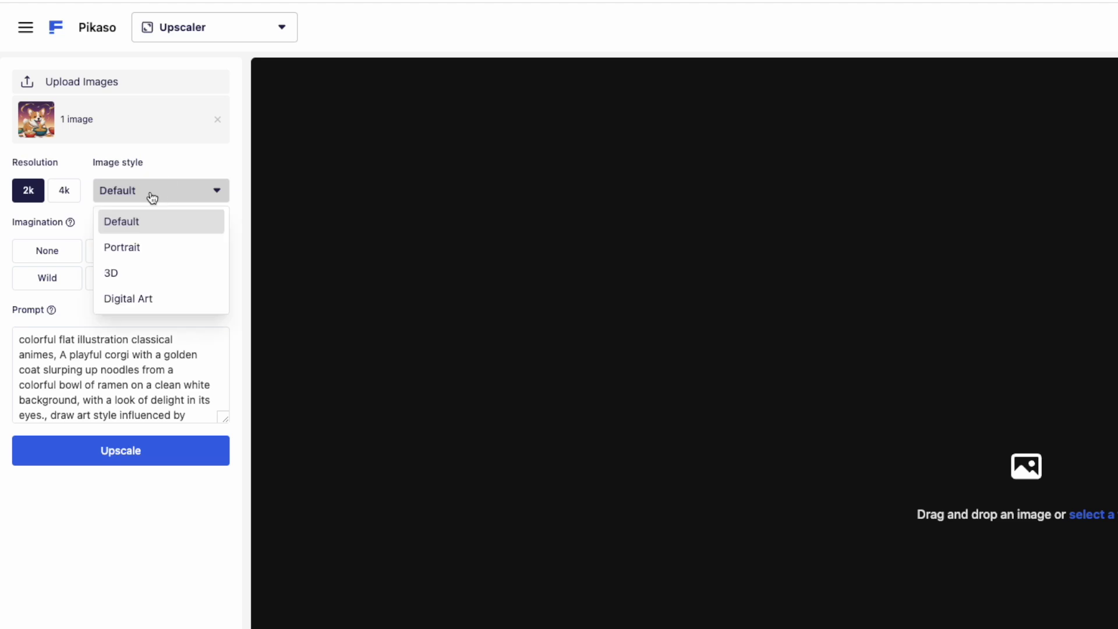
left_click(131, 300)
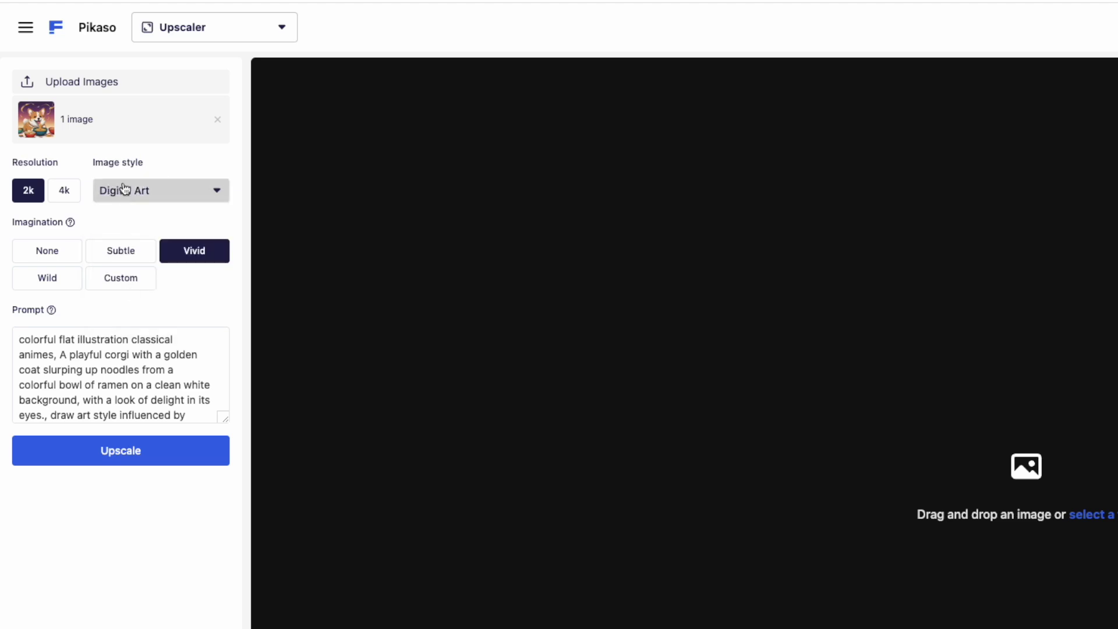
left_click(124, 456)
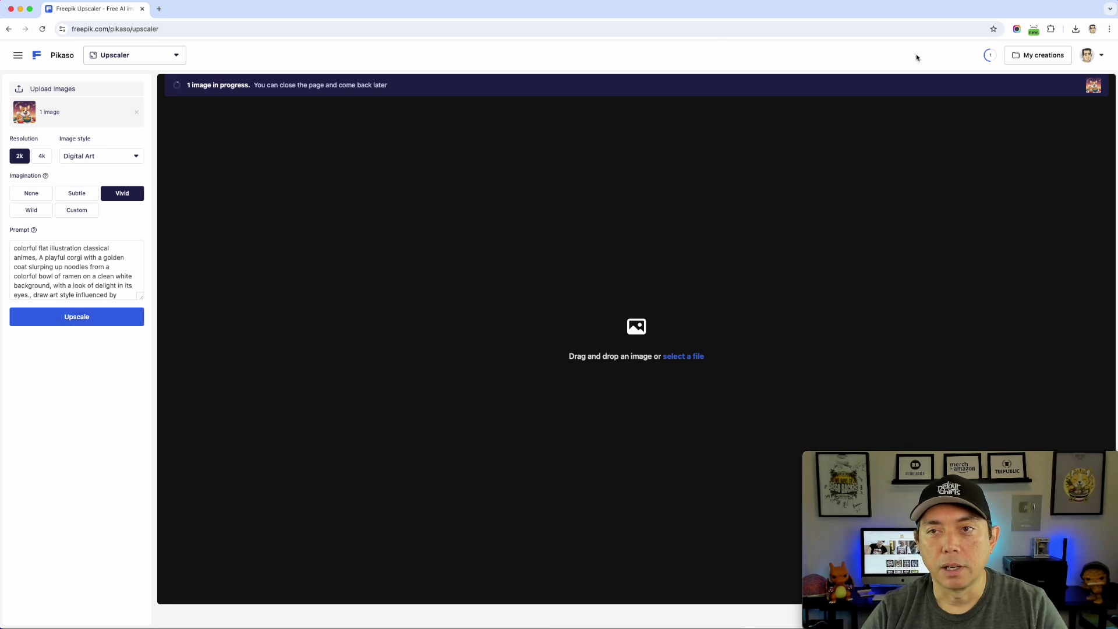
Compare the upscaled corgi with the original, moving the comparison divider to reveal the whole upscaled version.
mouse_move(990, 56)
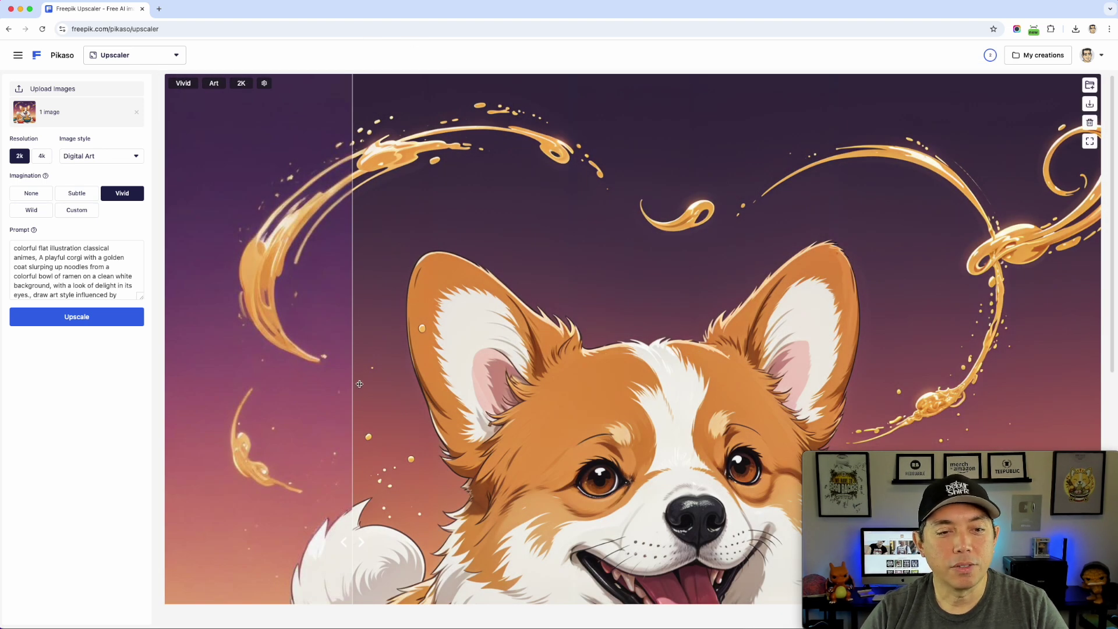
scroll(469, 369, "down", 10)
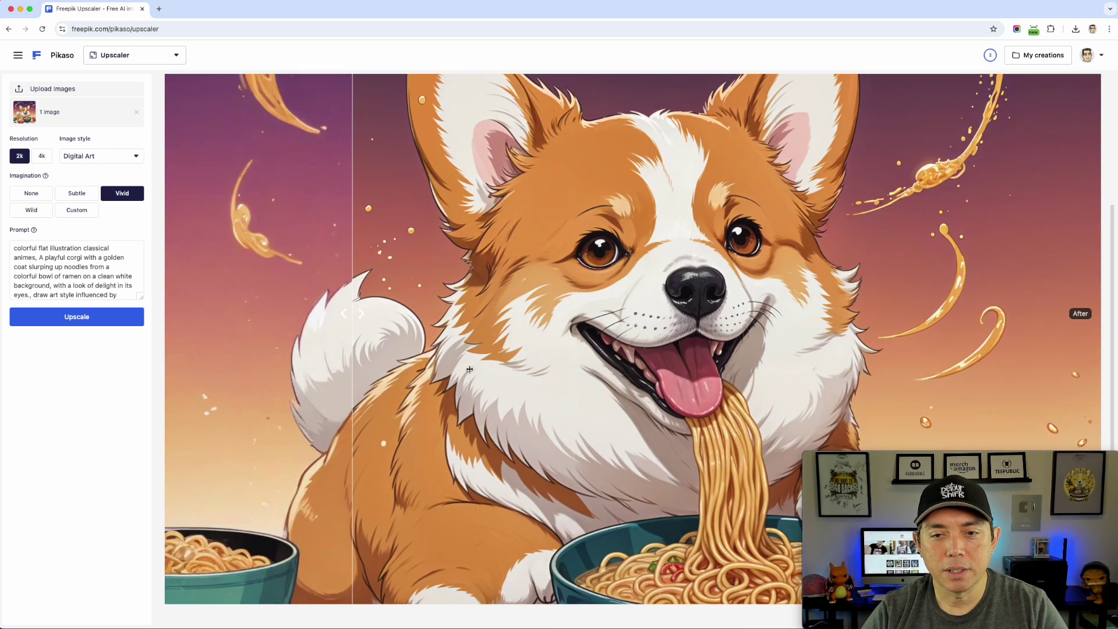
scroll(469, 369, "down", 2)
scroll(786, 301, "up", 8)
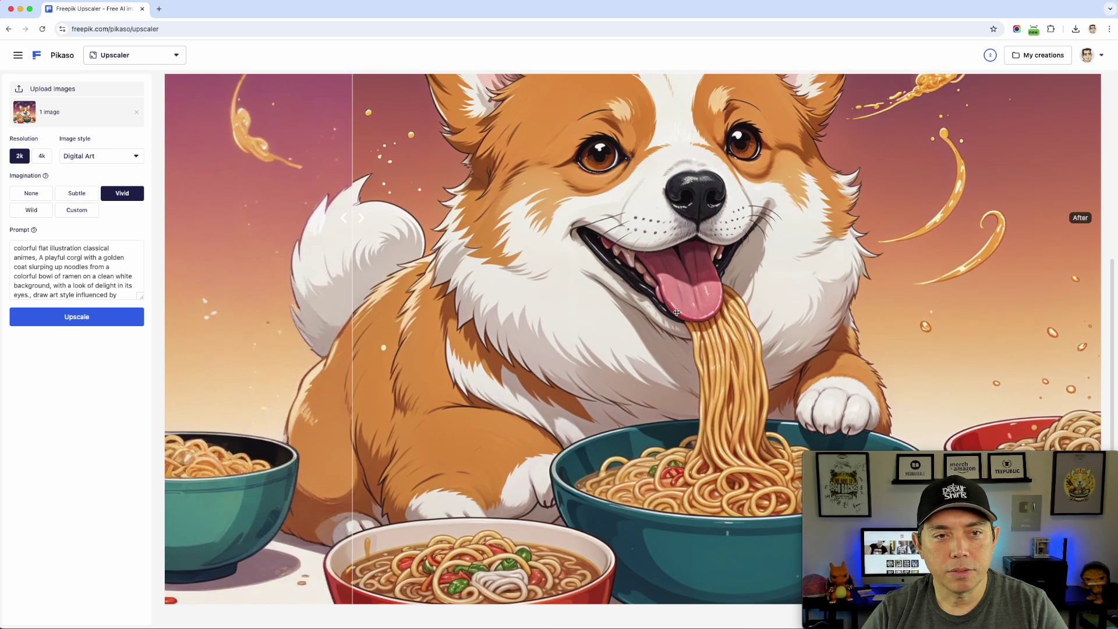
scroll(460, 282, "down", 5)
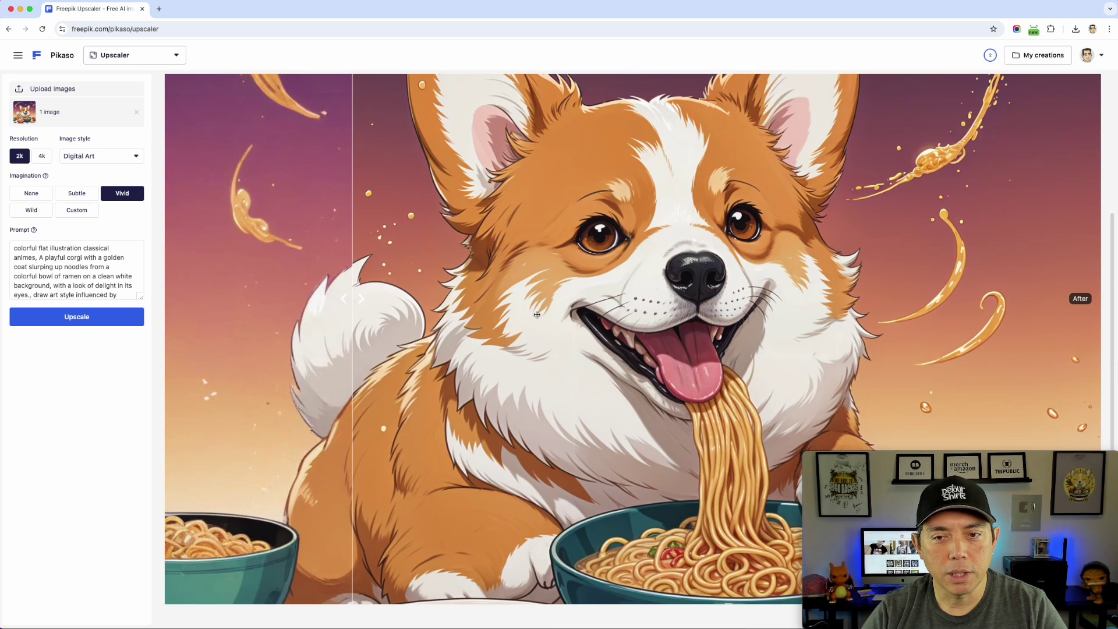
left_click_drag(357, 301, 167, 313)
scroll(797, 364, "down", 5)
scroll(798, 364, "up", 10)
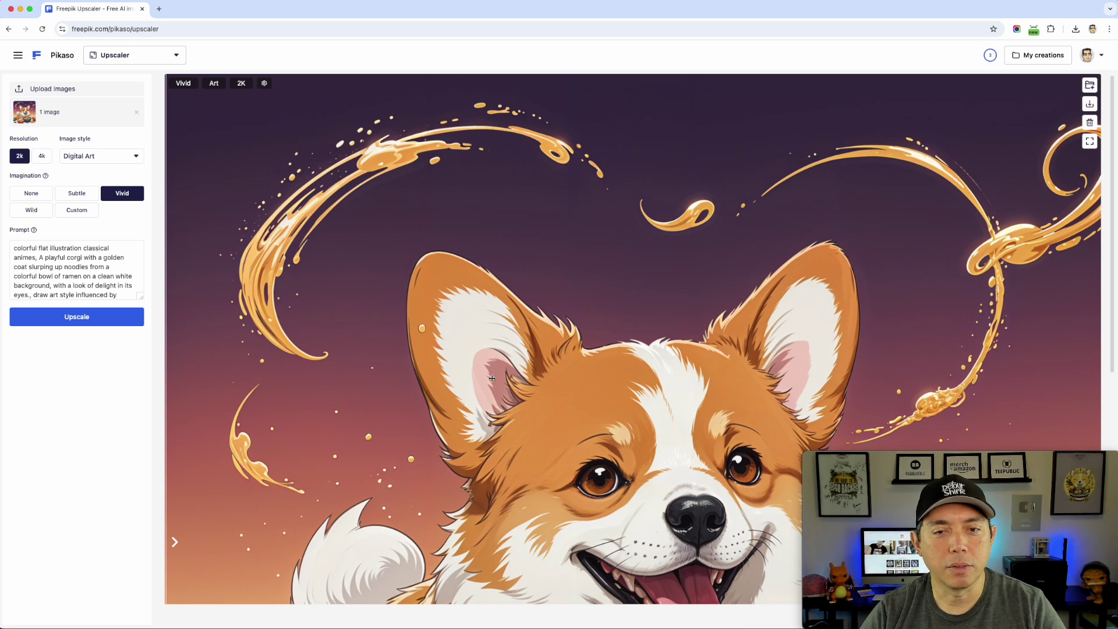
Give the upscaled corgi image a final check and download it.
scroll(492, 378, "down", 4)
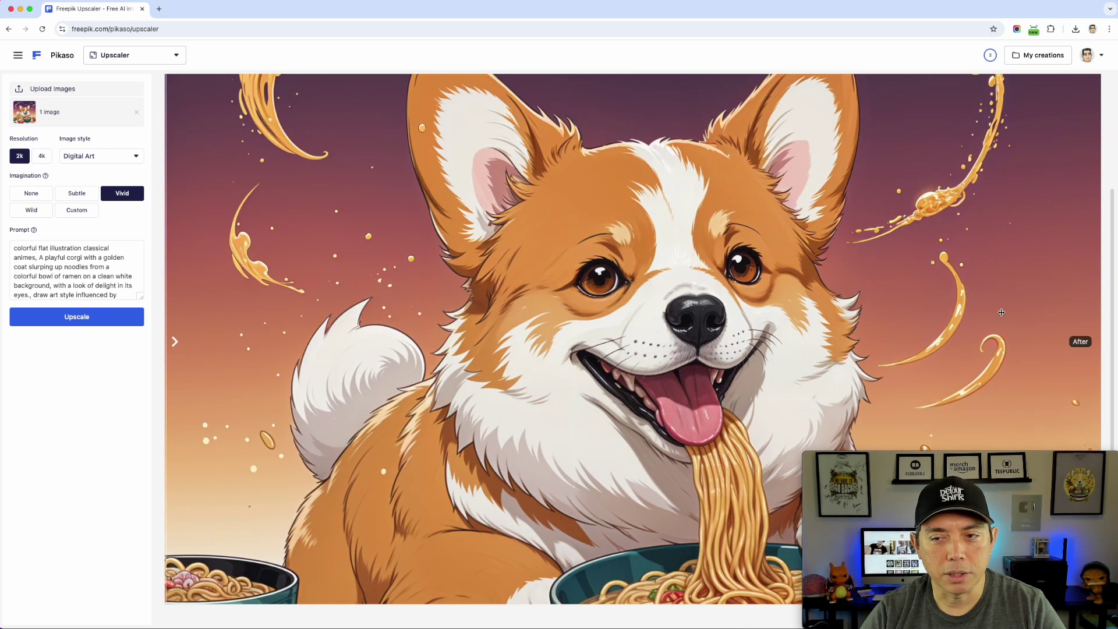
scroll(993, 350, "up", 4)
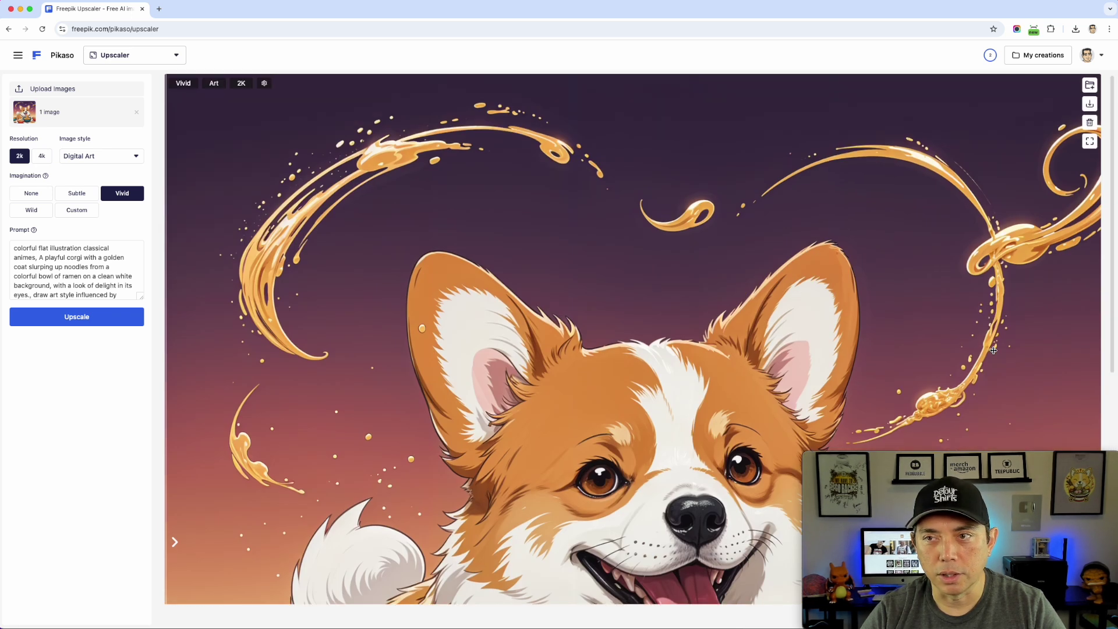
left_click(1090, 107)
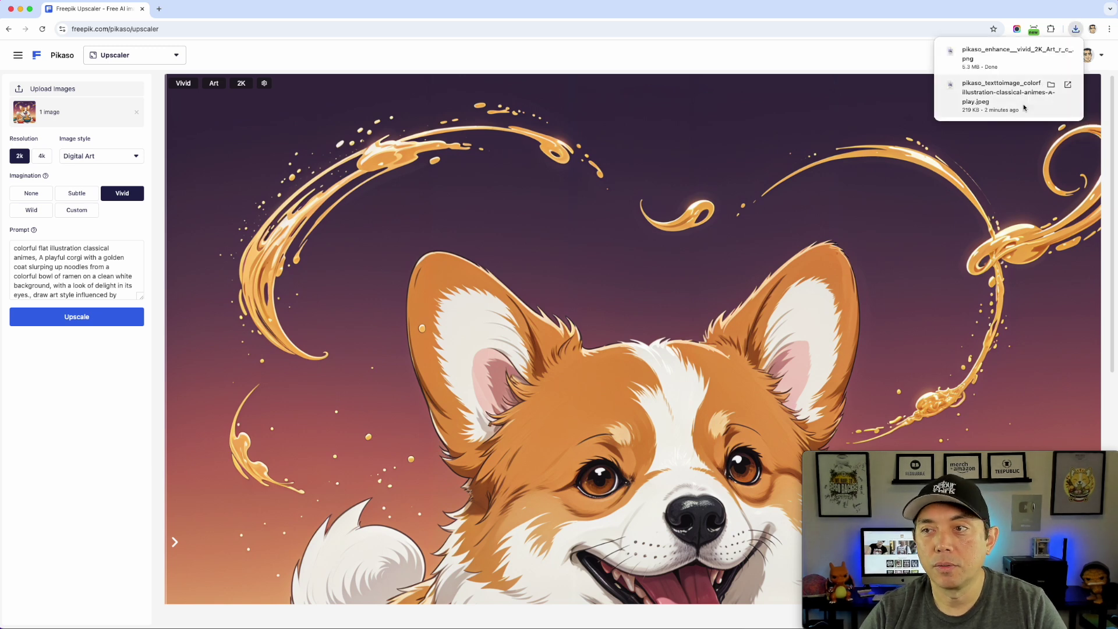